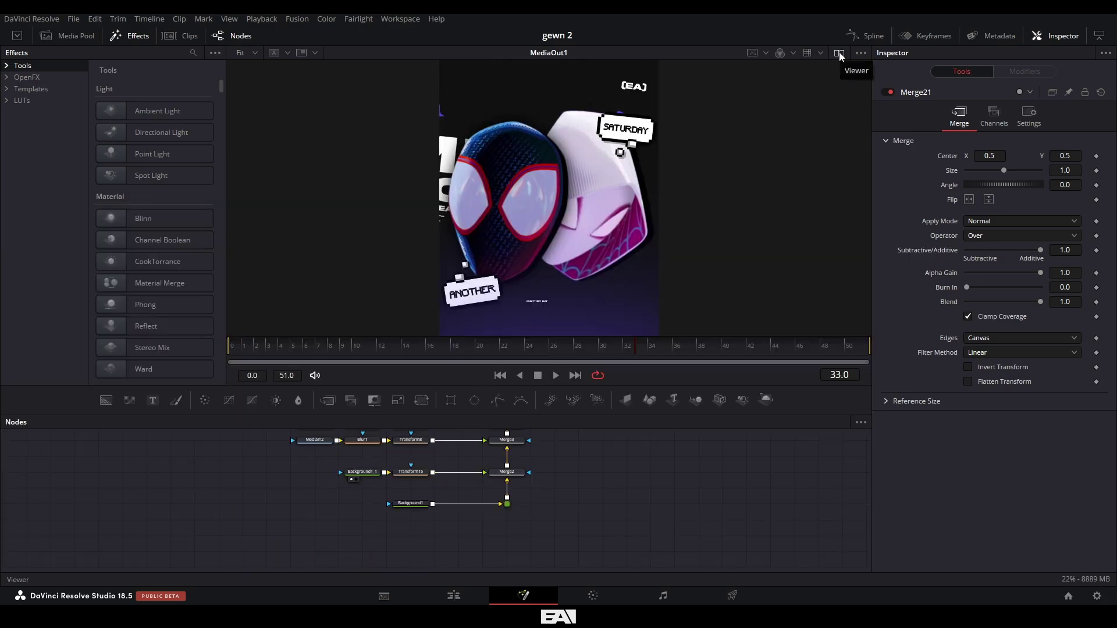
Step: Switch to side-by-side viewers and preview the MediaIn2 spider logo next to the final output
click(834, 52)
click(834, 53)
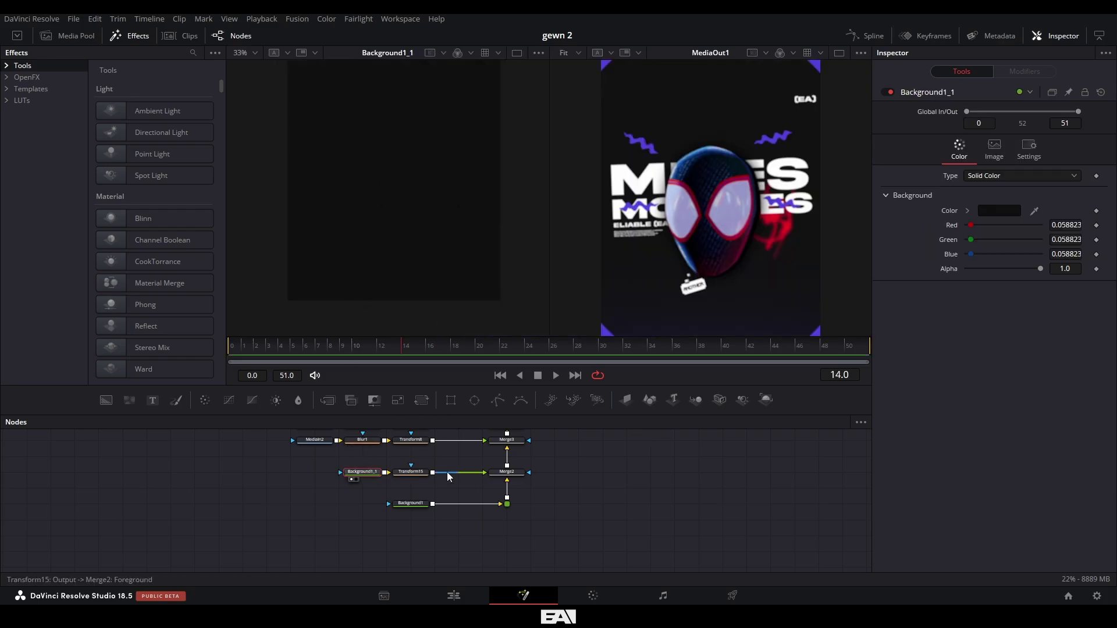
scroll(447, 473, up, 2)
click(307, 491)
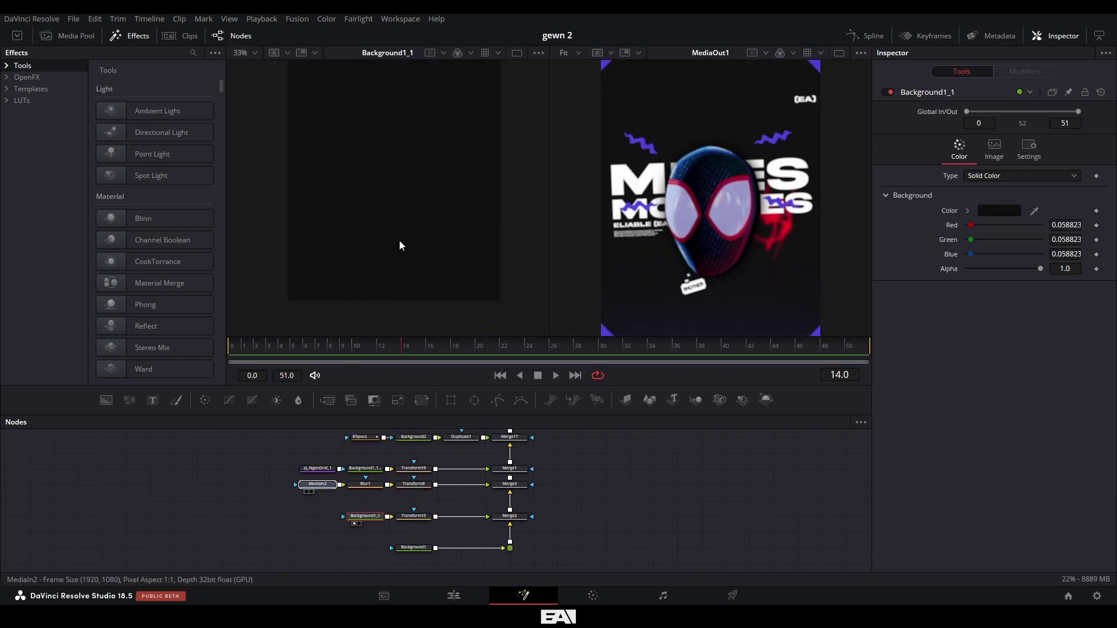
drag(390, 147, 381, 185)
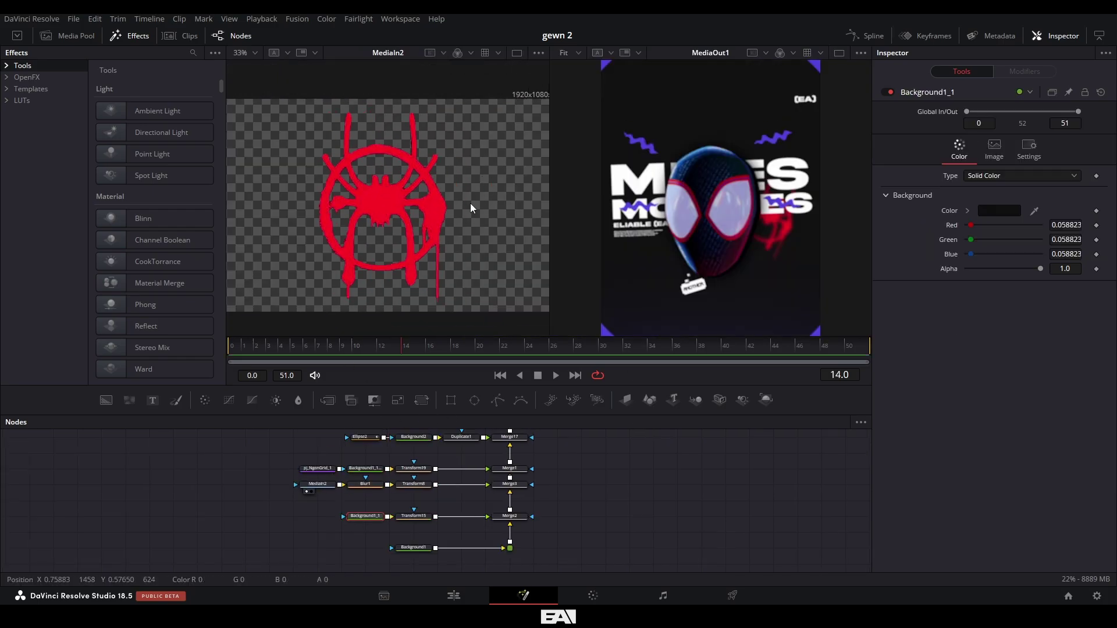
Step: Preview the composite at Merge18 and inspect the MILES MORALES title and blurred red logo up close
click(499, 491)
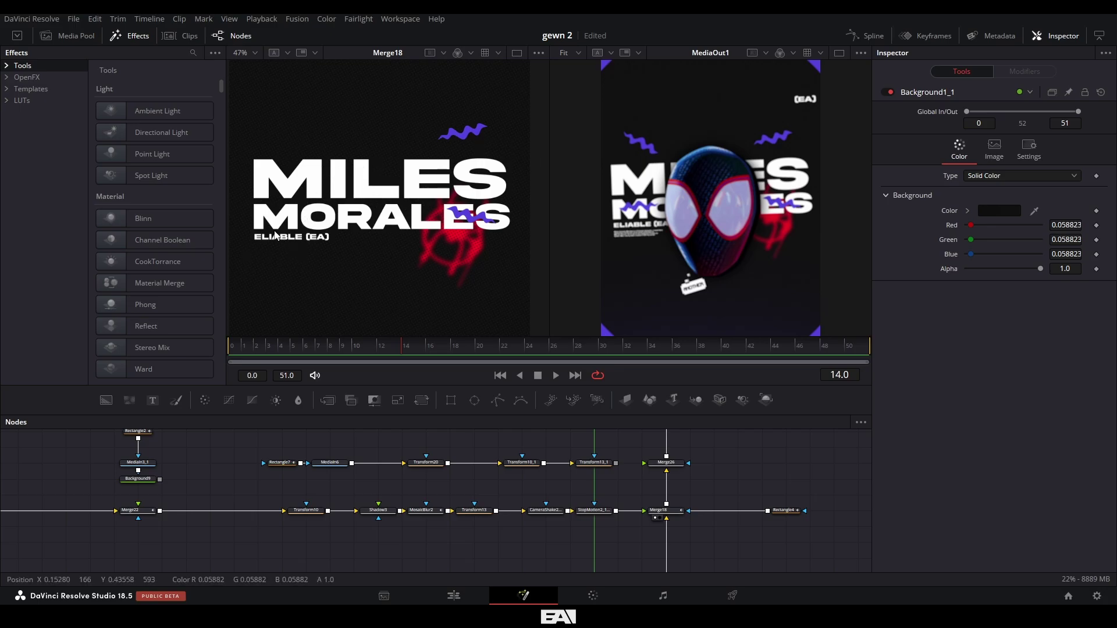
scroll(310, 258, up, 3)
scroll(470, 219, down, 3)
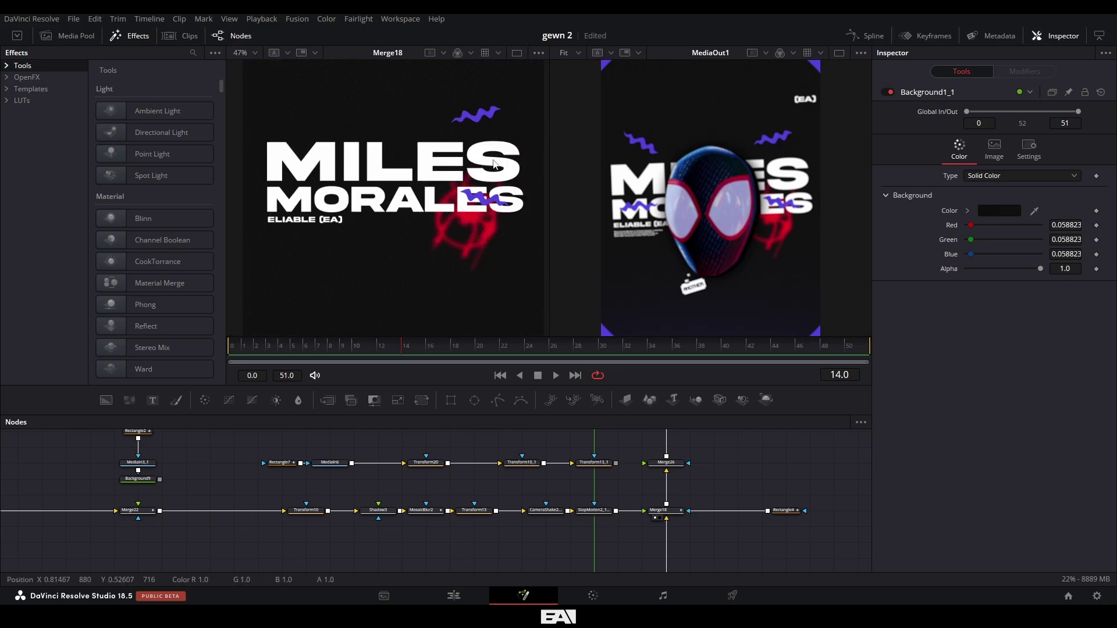
scroll(477, 117, up, 4)
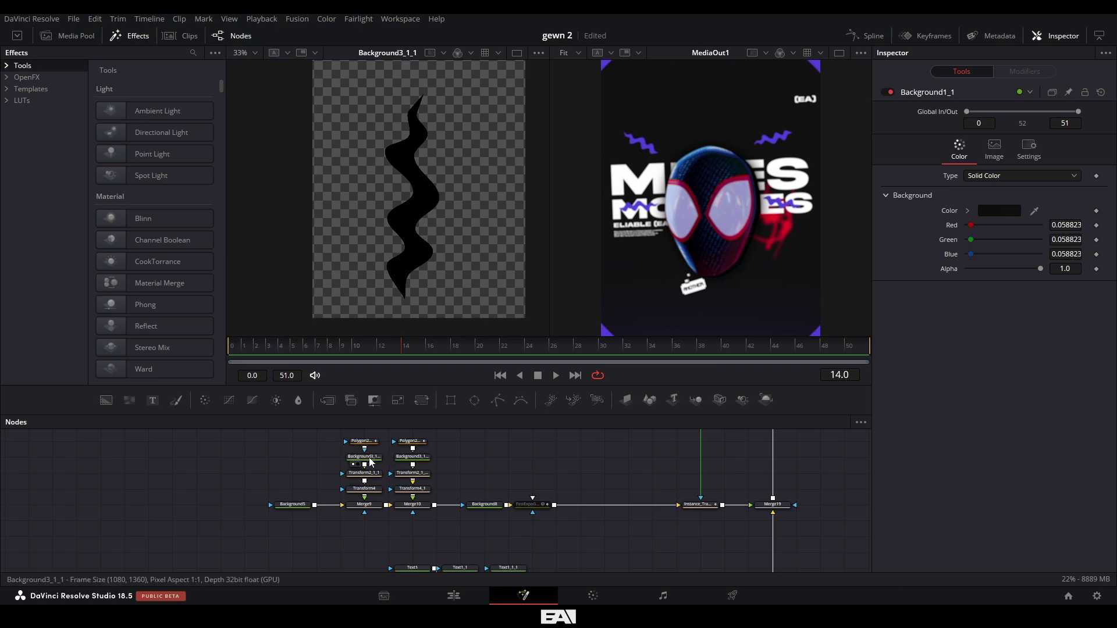
Step: Inspect the squiggle's Background3_1_1 node and the settings of its Polygon2_1_1 mask
click(370, 460)
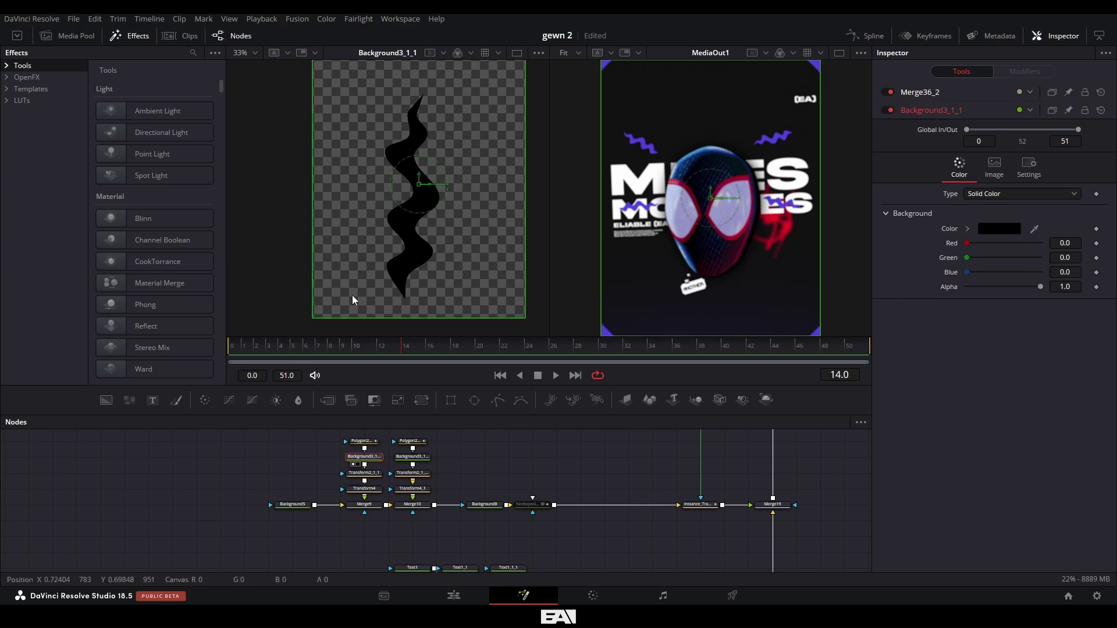
click(368, 442)
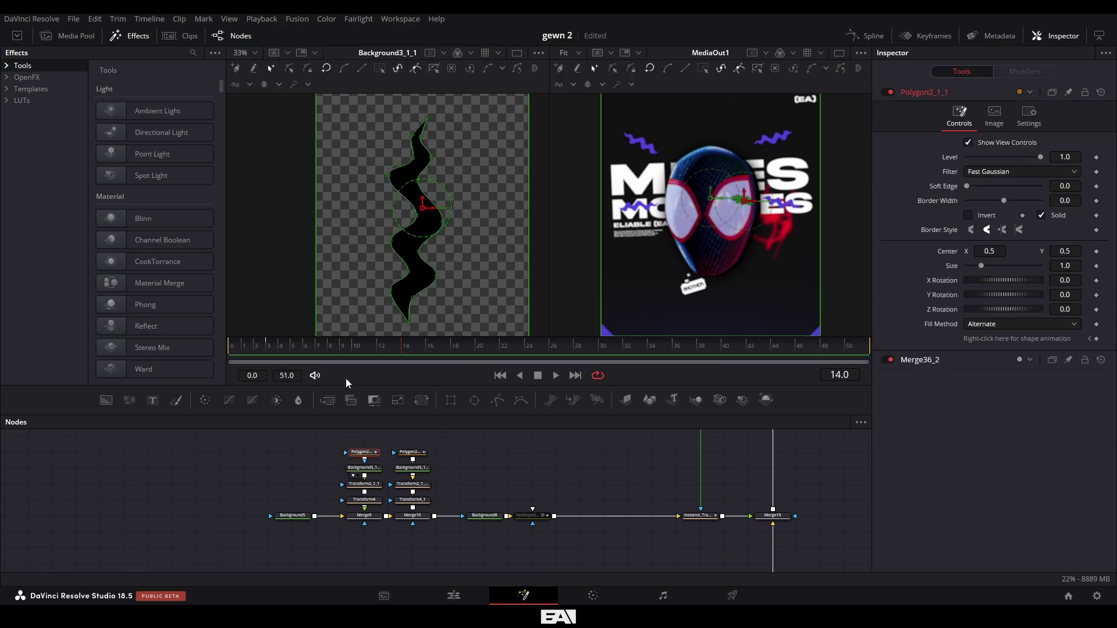
click(401, 523)
Step: Preview the composite at Merge6 and examine the squiggles and corner shapes around the title
click(592, 476)
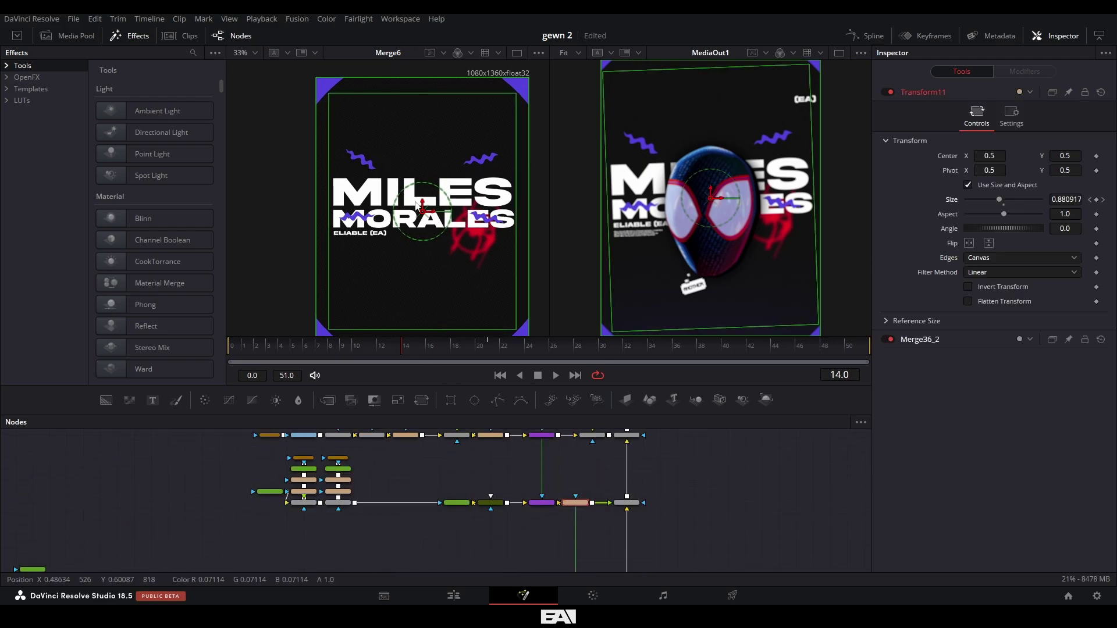
scroll(423, 209, up, 3)
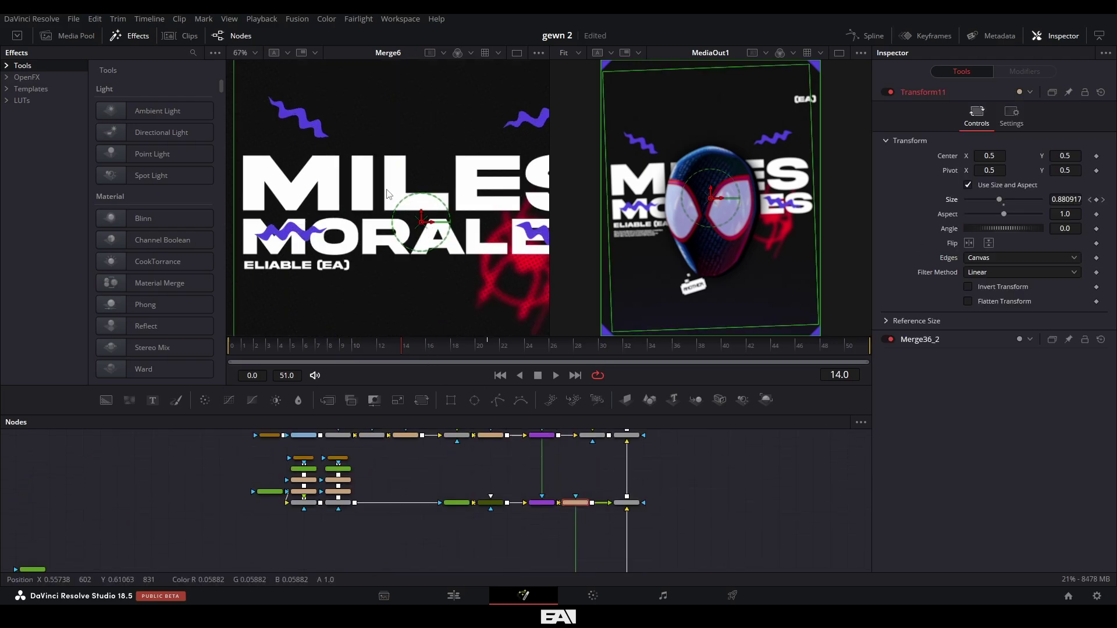
scroll(396, 221, down, 3)
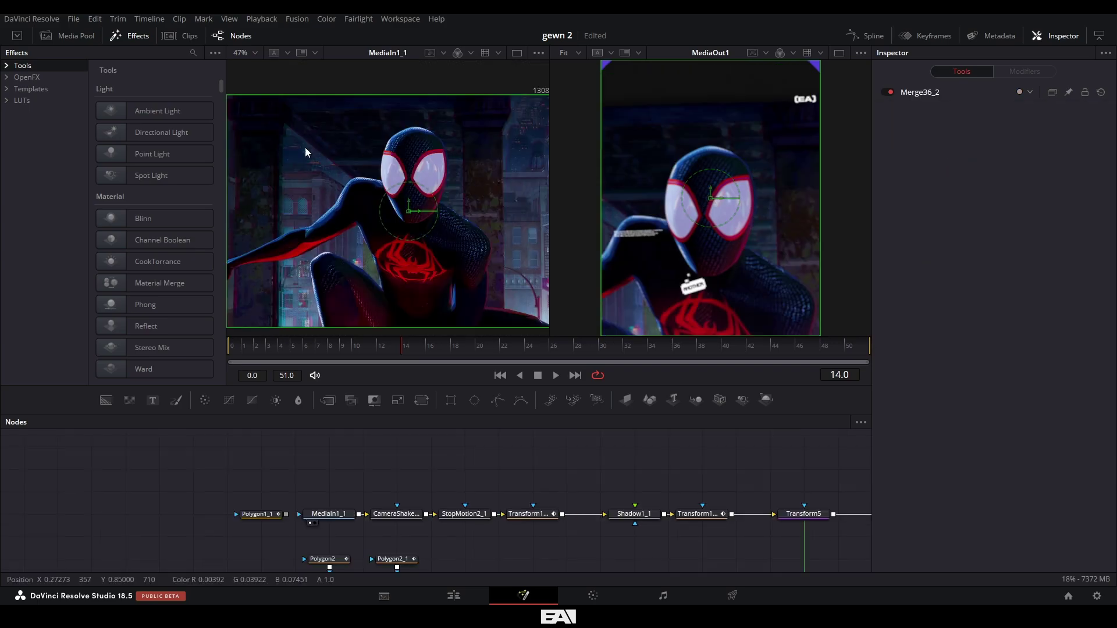
Step: Connect the Polygon1_1 mask to MediaIn1_1 to isolate the Spider-Man head, and review the mask's settings
drag(287, 520, 326, 518)
click(262, 514)
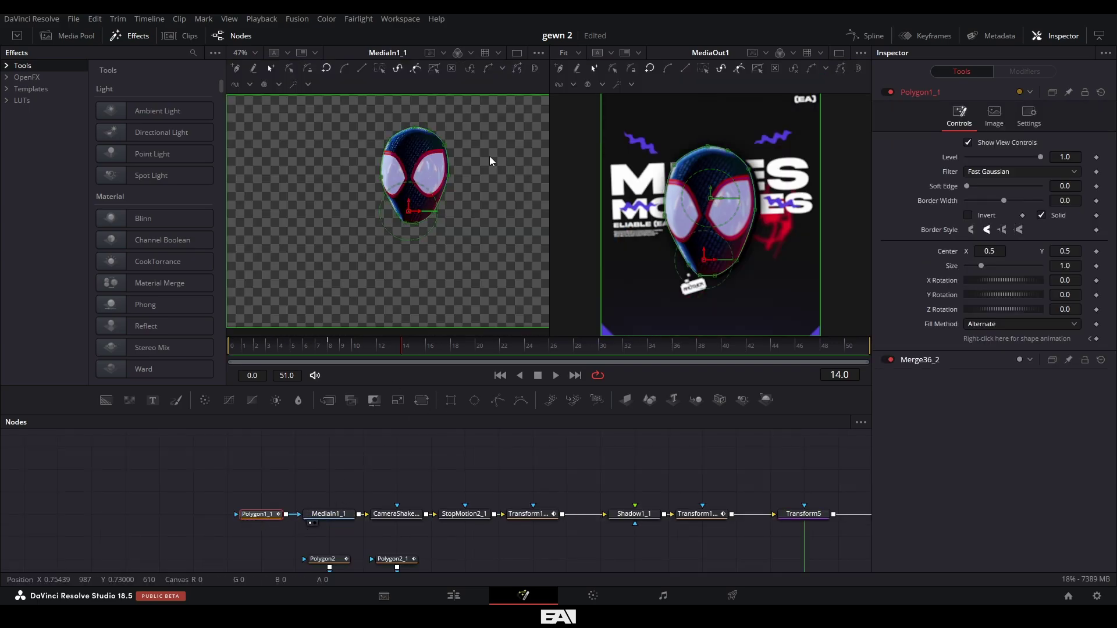
click(409, 476)
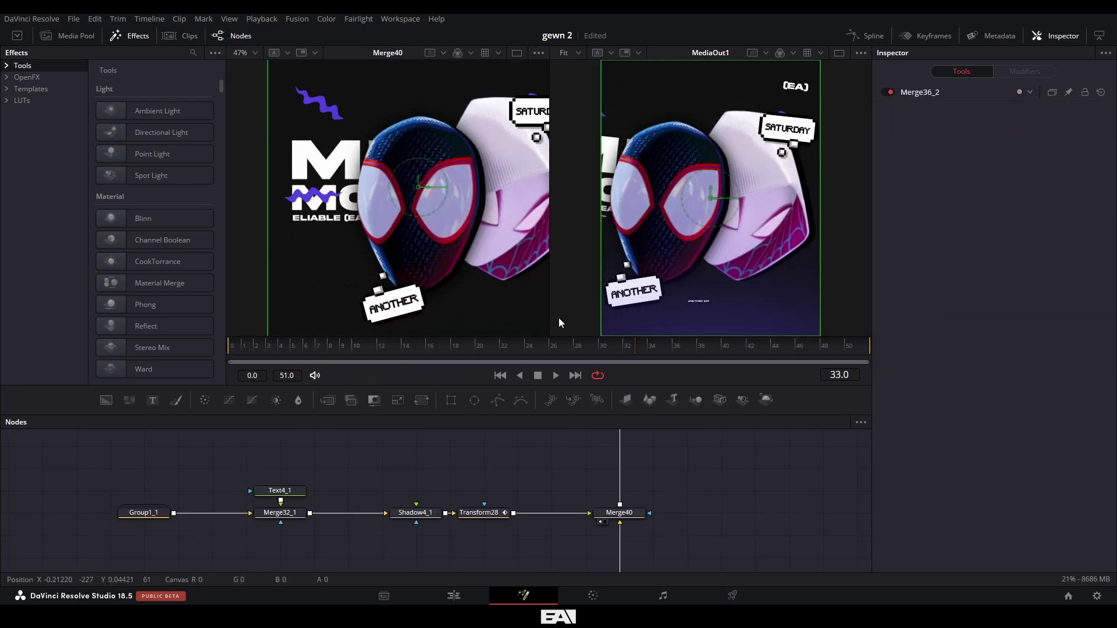
Step: Save the project and preview the blank speech bubble from the EAspeechbox_1 group
key(ctrl+s)
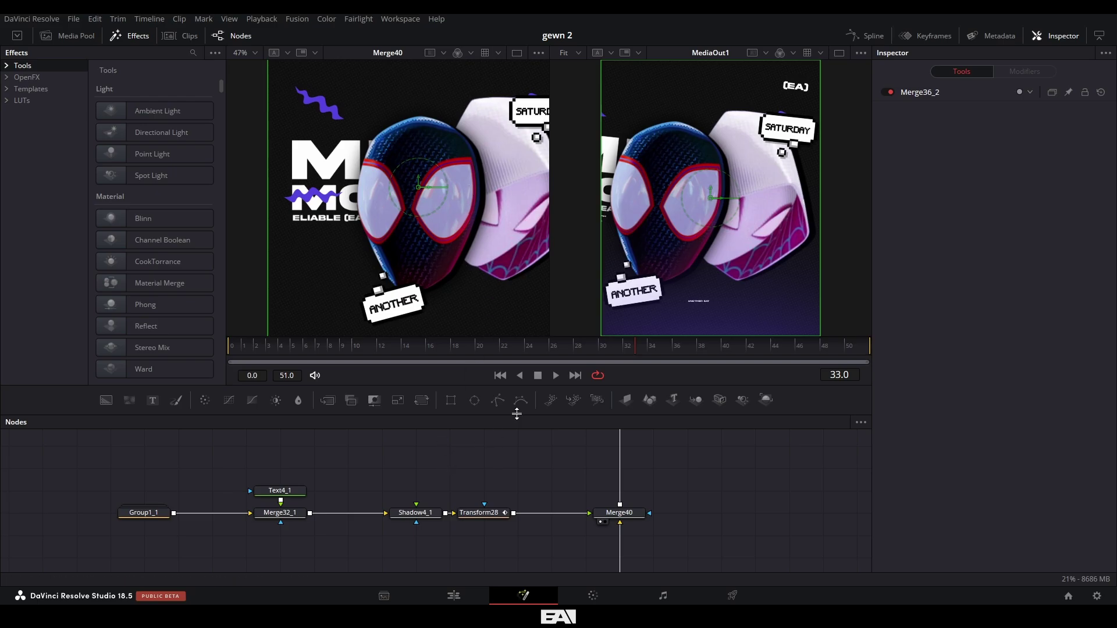
scroll(470, 470, down, 3)
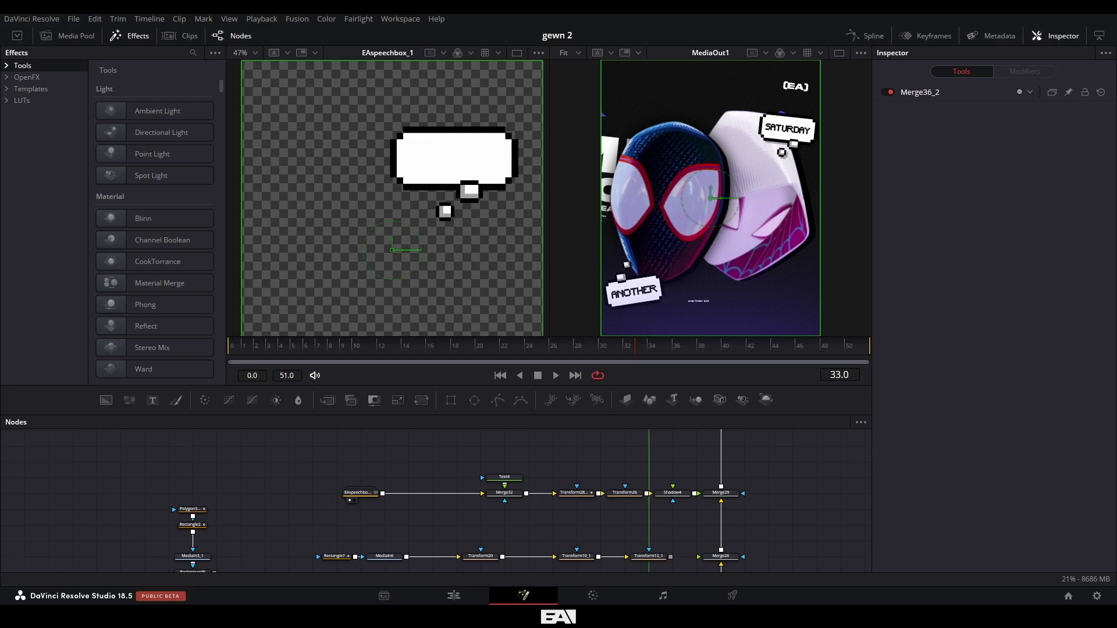
Step: Open the EA_speechbox text document from its folder and copy all of its node code
drag(558, 171, 682, 159)
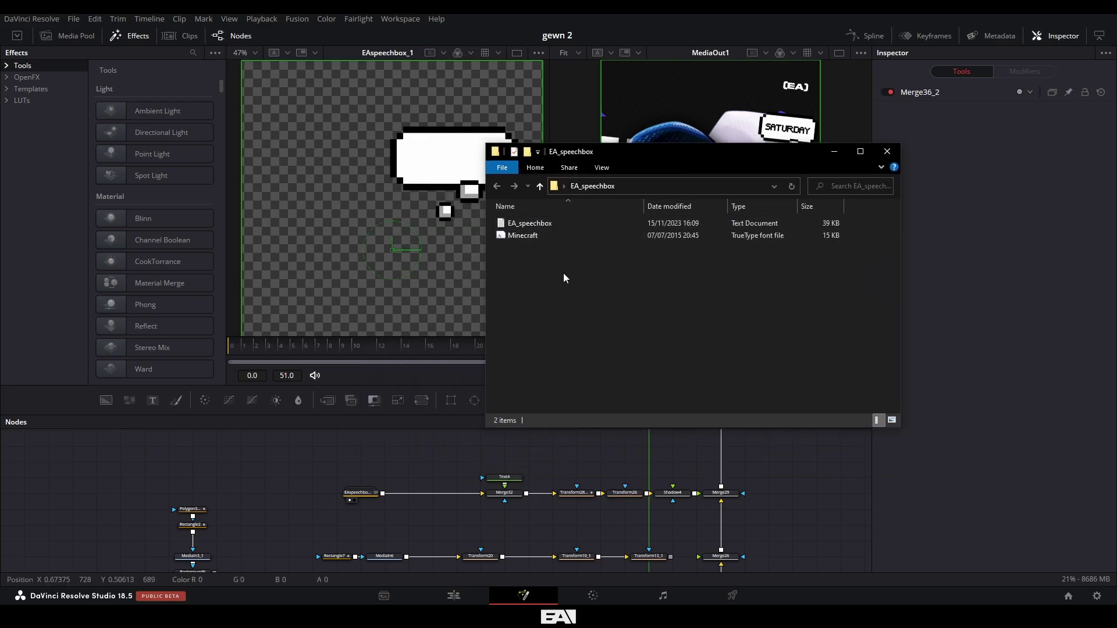
double_click(544, 225)
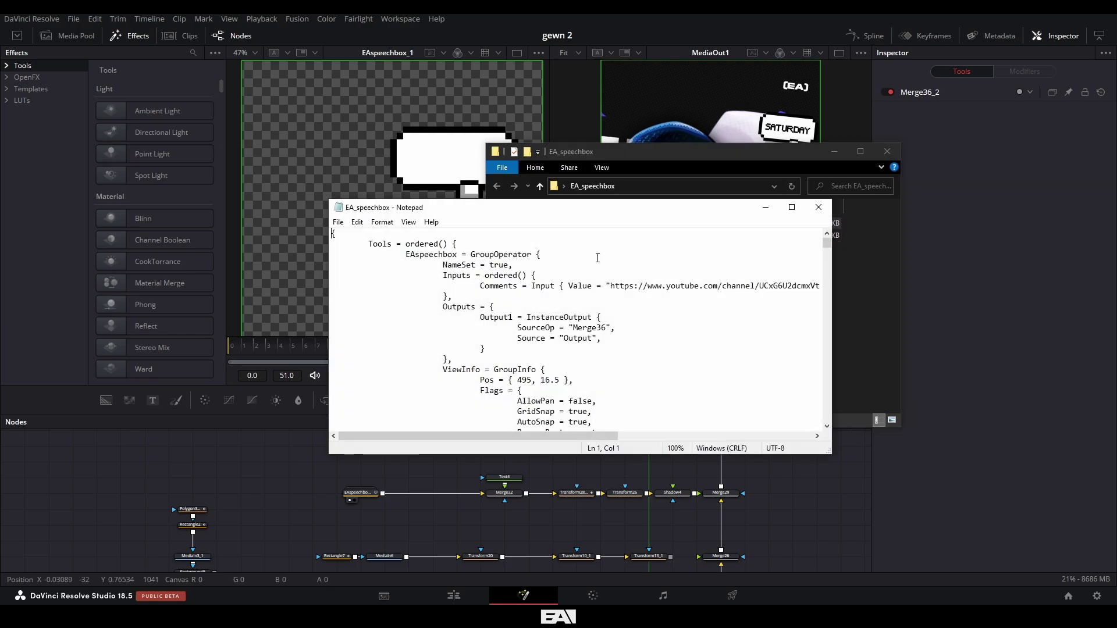
right_click(334, 234)
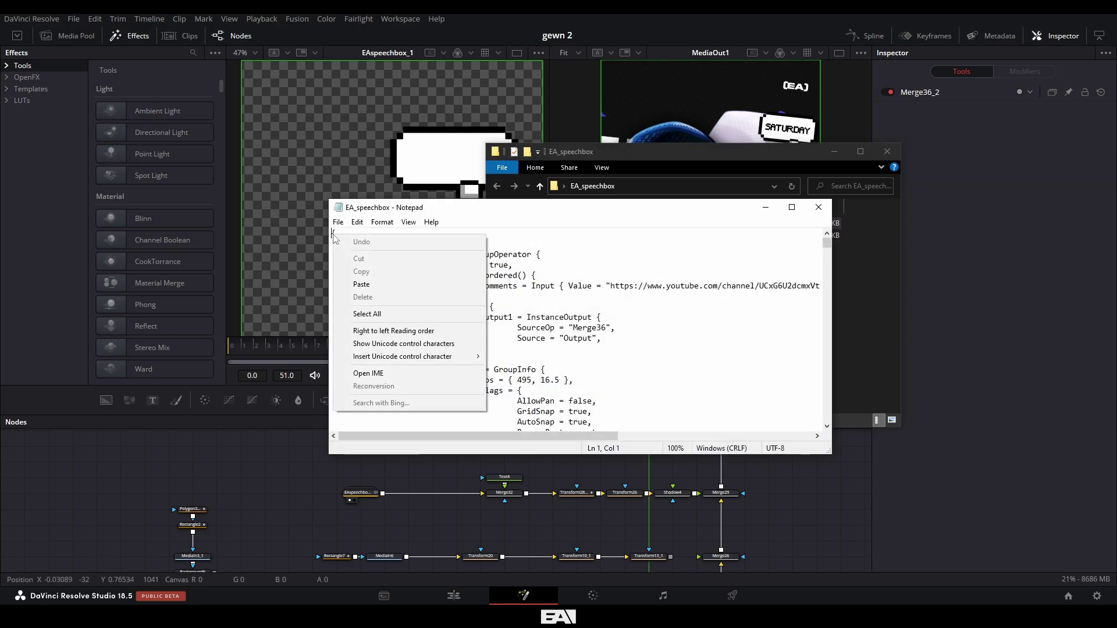
click(372, 310)
right_click(420, 293)
click(459, 332)
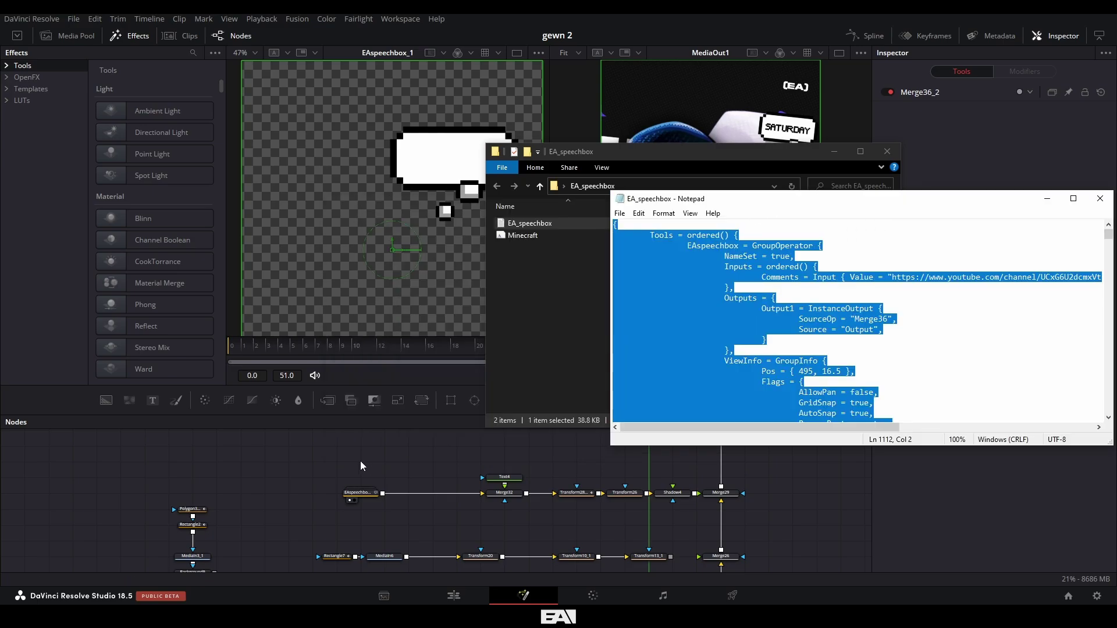
Step: Paste the copied speech box nodes into the Fusion node graph and expand the EAspeechbox_2 group
right_click(327, 455)
click(362, 437)
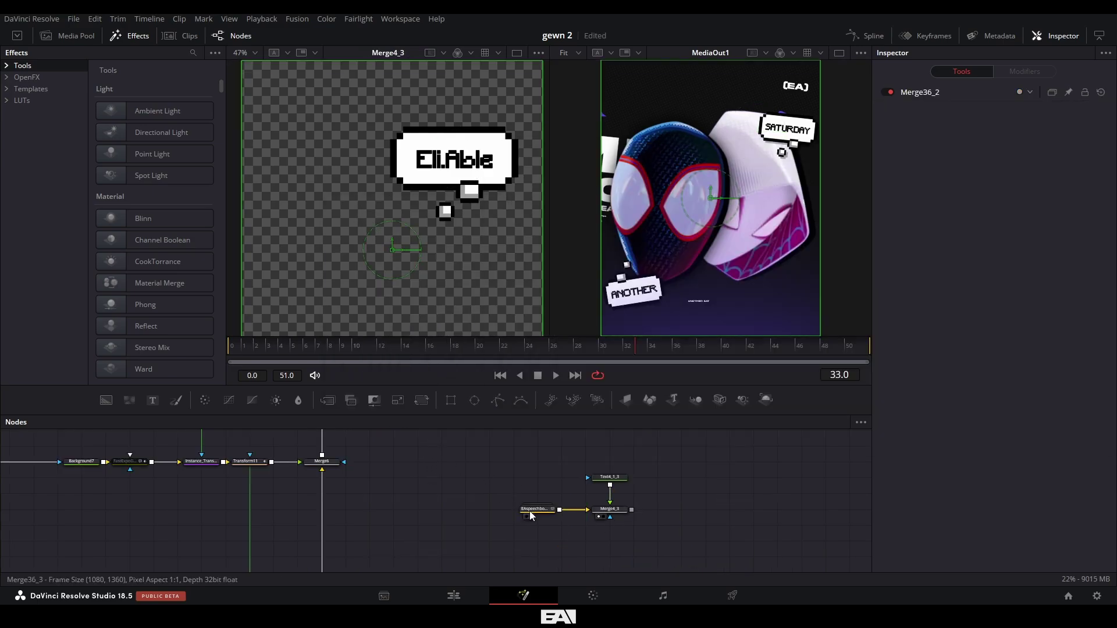
double_click(529, 511)
scroll(617, 497, down, 2)
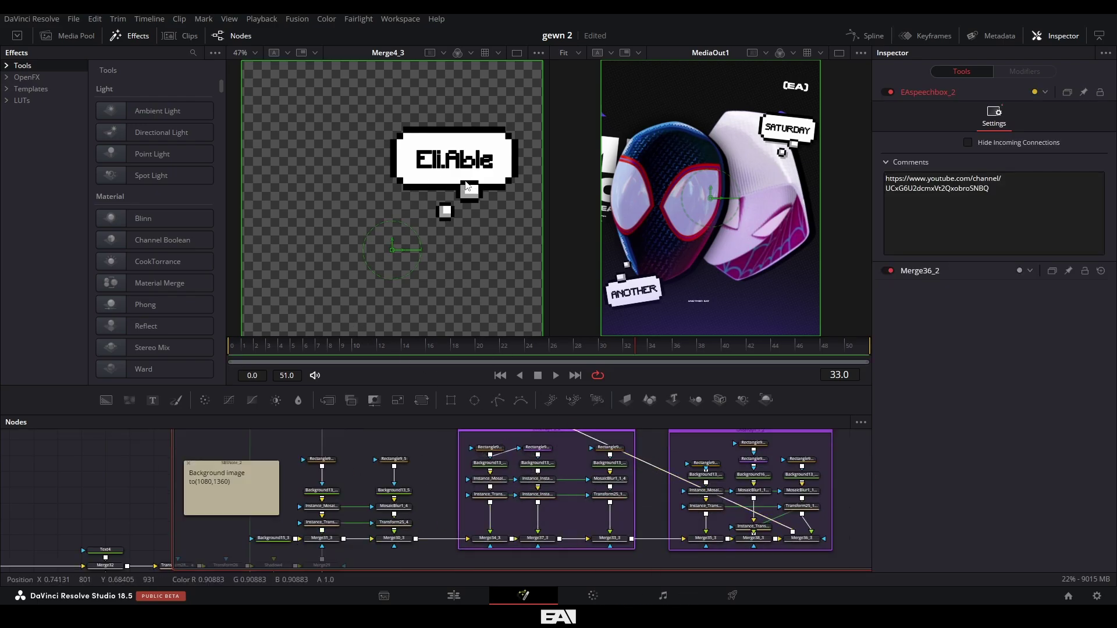
scroll(469, 189, up, 2)
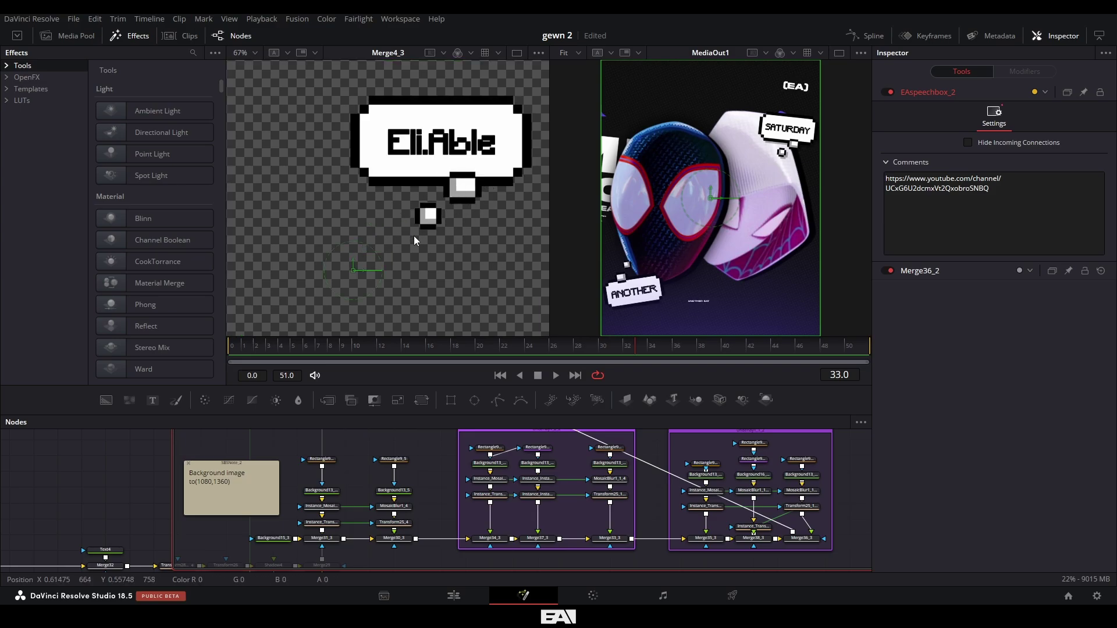
Step: Reposition the two small tail squares beneath the Eli.Able speech bubble through their instance transform nodes
click(538, 494)
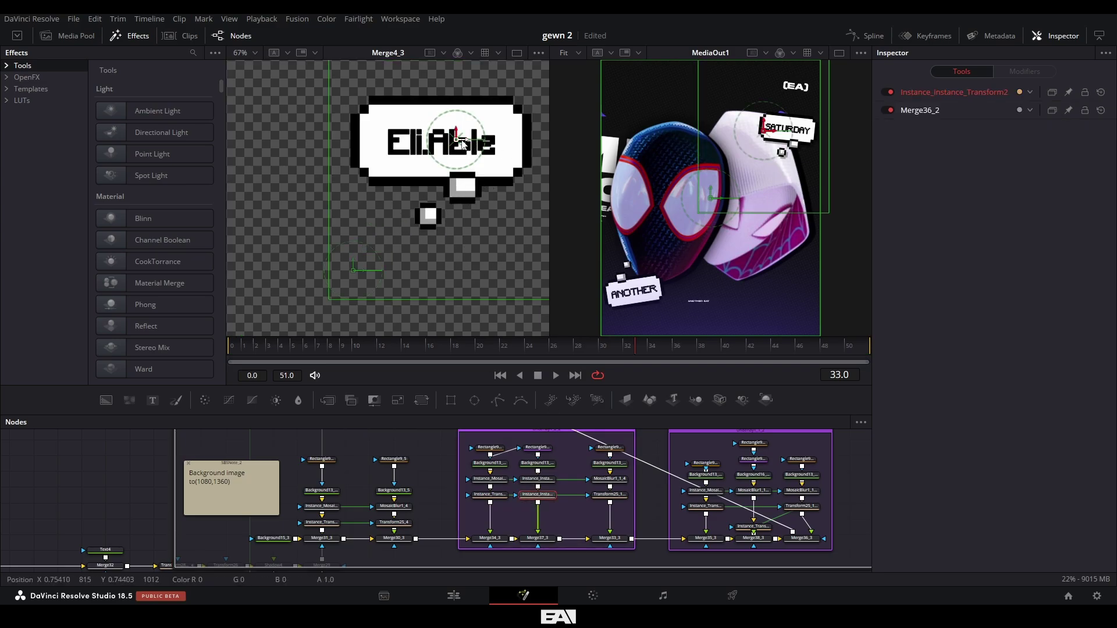
drag(463, 144, 470, 186)
click(742, 527)
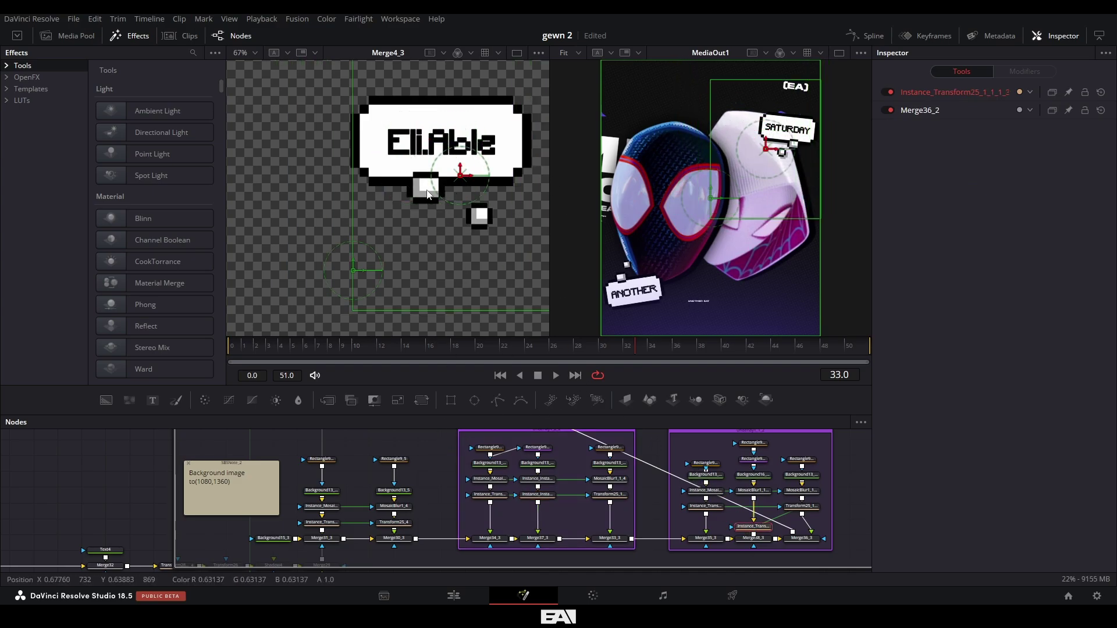
scroll(448, 177, up, 2)
drag(415, 196, 361, 199)
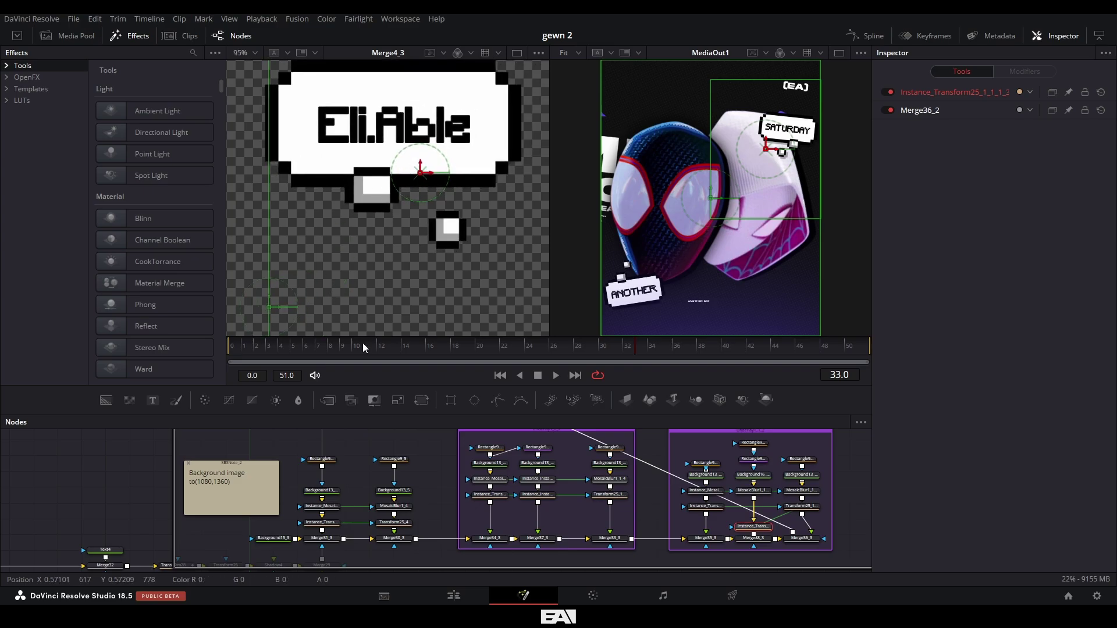
Step: Compare versions 1 and 2 of Rectangle9_2_1_2_4, keep version 2, and check the matching rectangle for the smaller square
click(534, 449)
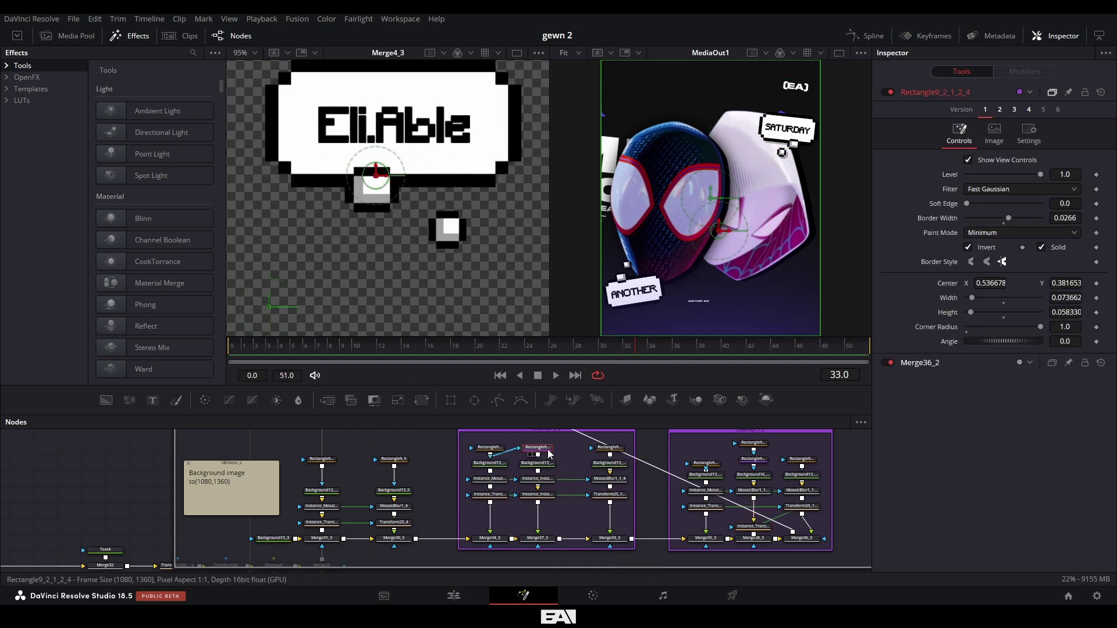
click(1000, 110)
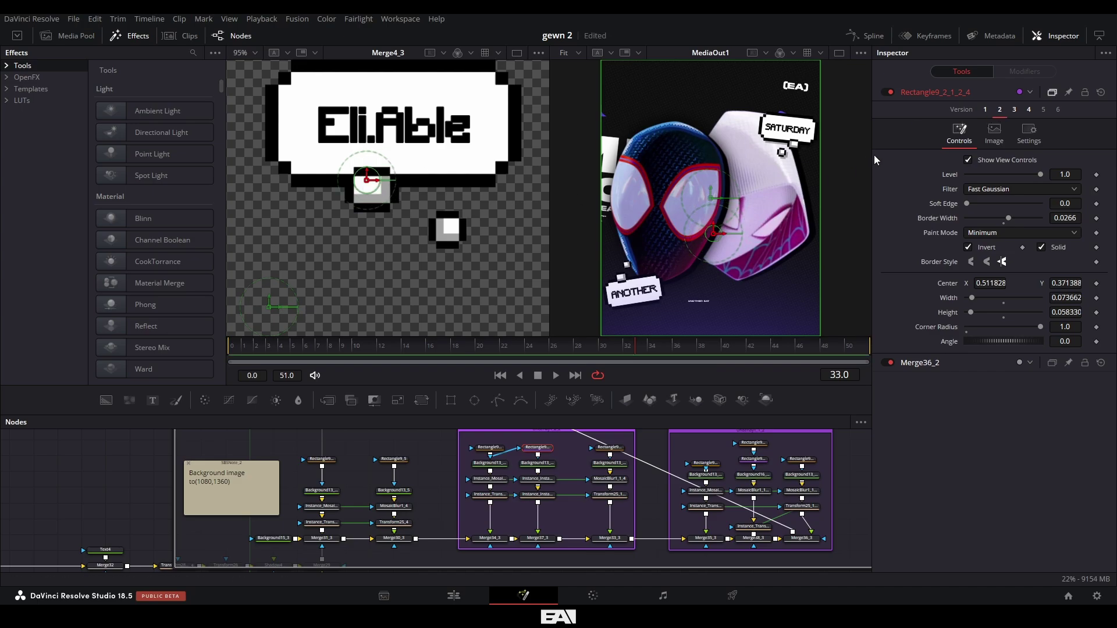
click(986, 110)
click(1000, 111)
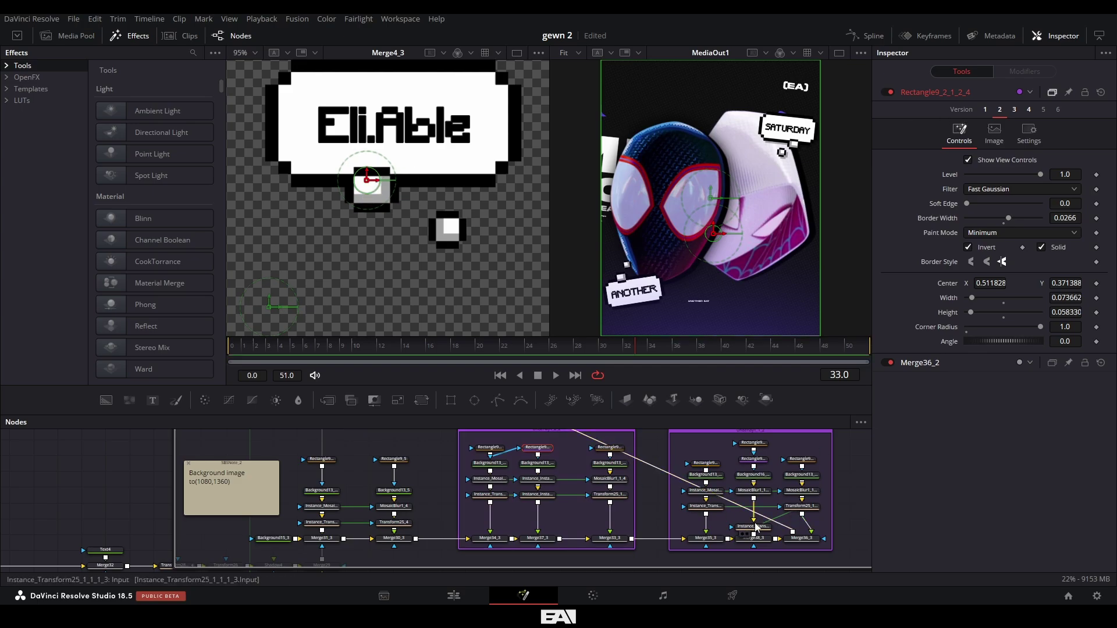
click(754, 459)
click(971, 93)
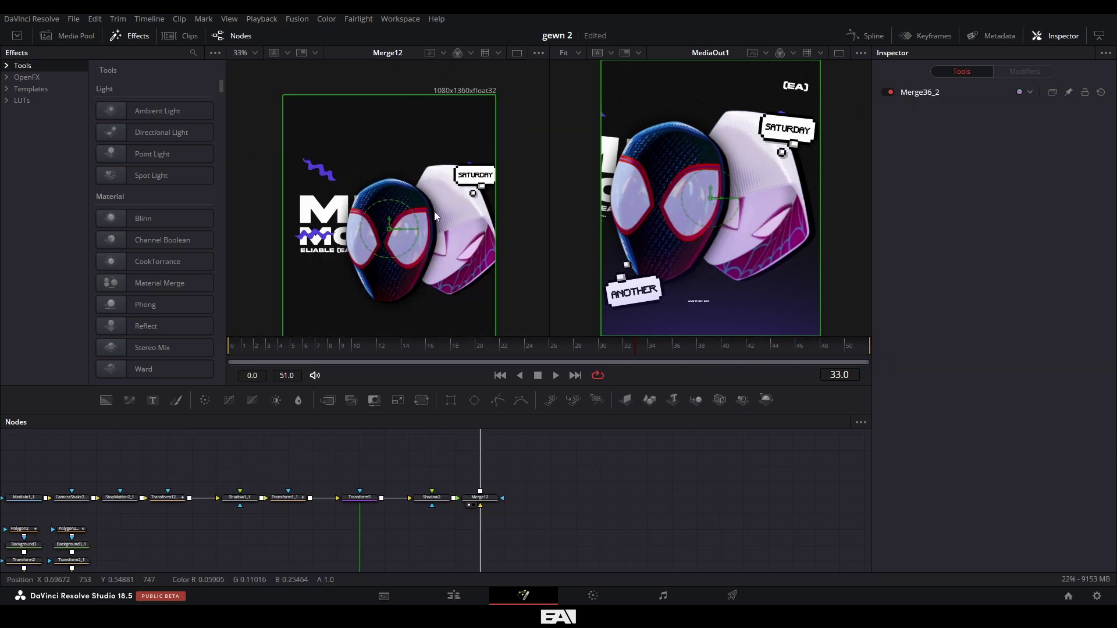
Step: Preview the composite at Merge12, play the animation, and return to the first frame
drag(435, 211, 416, 162)
scroll(326, 524, down, 2)
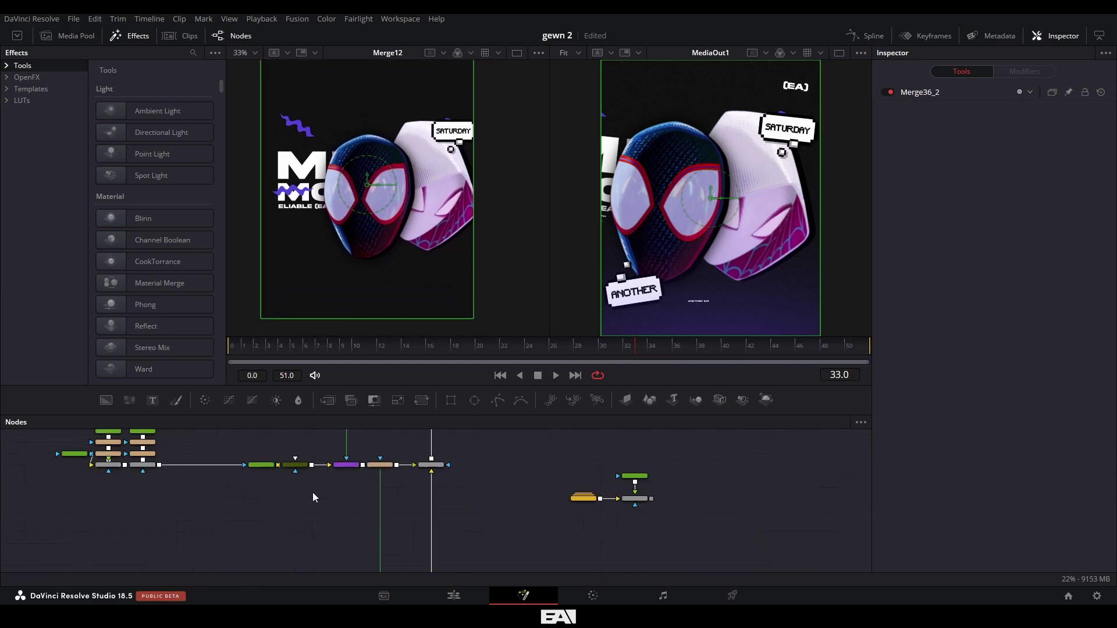
drag(313, 492, 299, 345)
scroll(300, 344, up, 2)
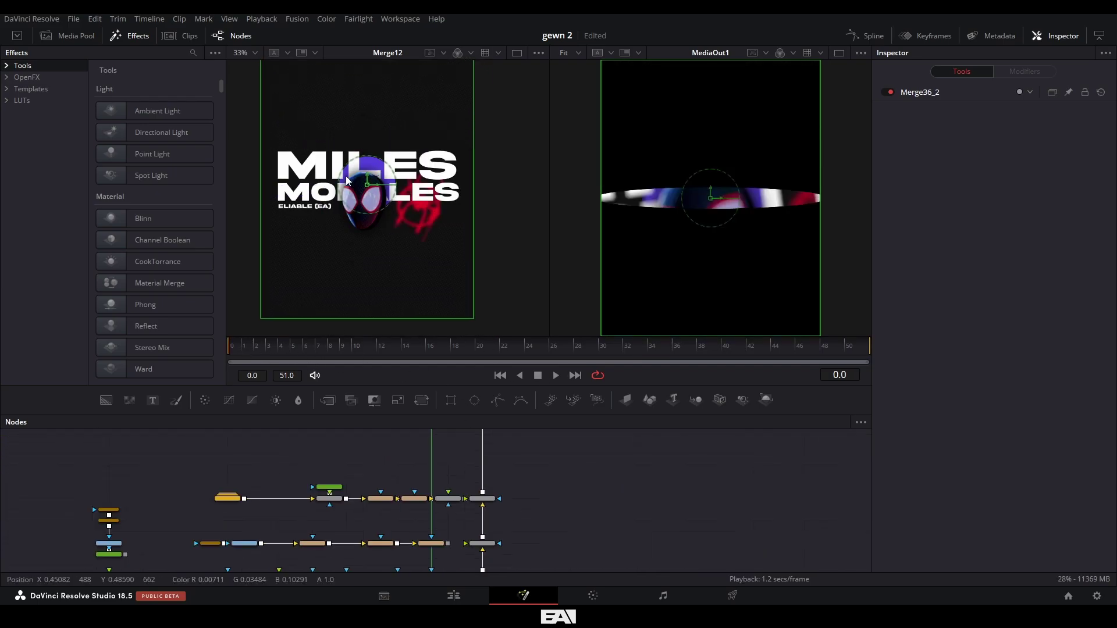
key(space)
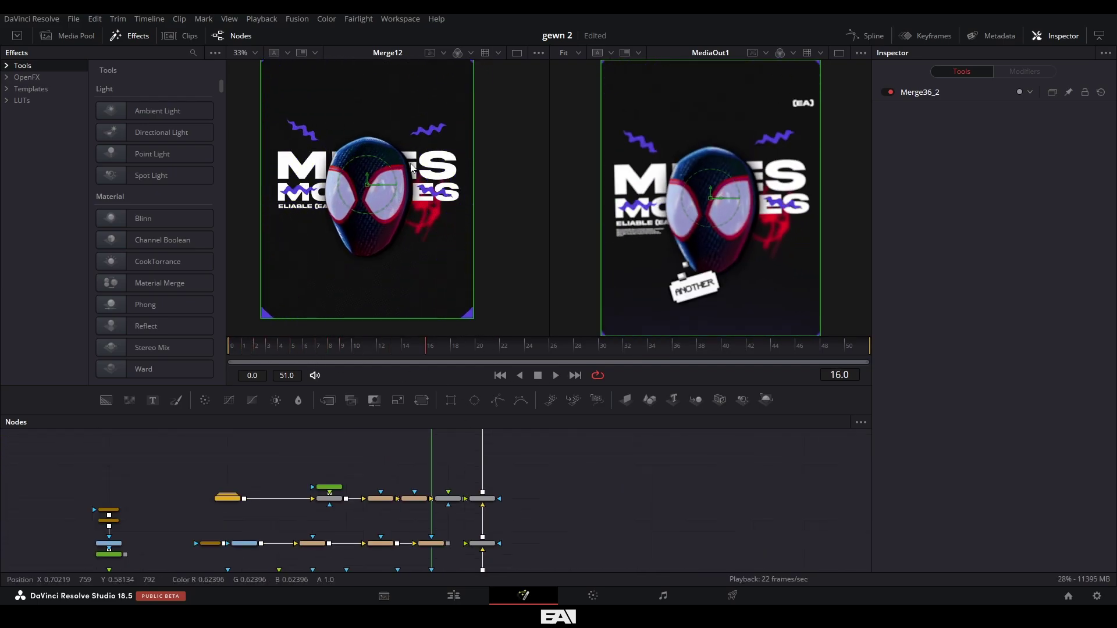
key(space)
key(Home)
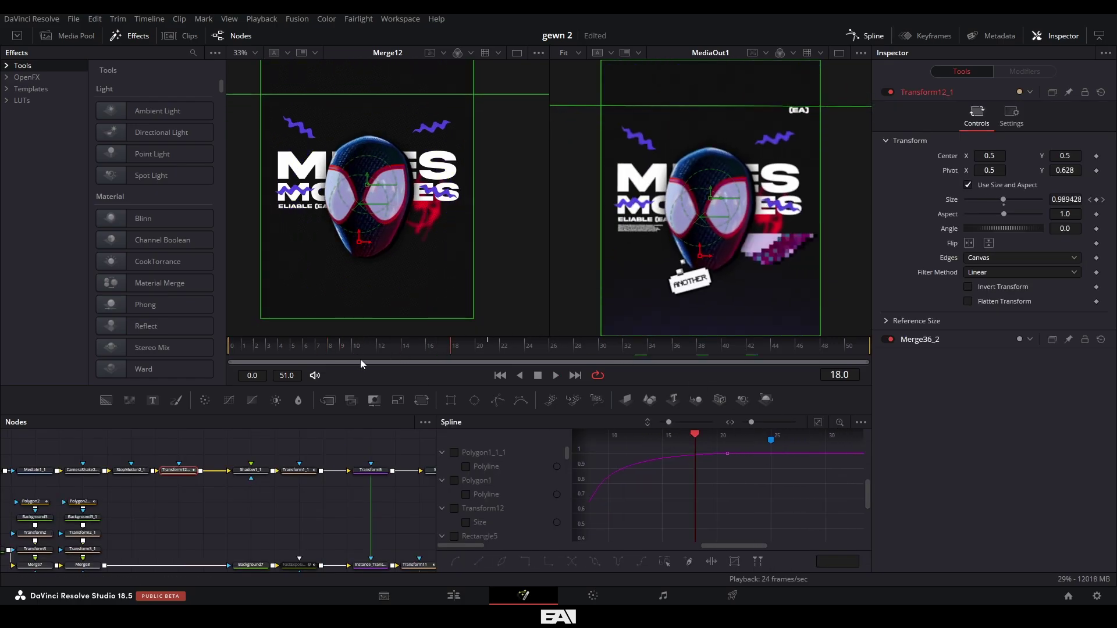
Step: Examine the Size animation curve of Transform12_1 in the Spline editor, starting from frame 0
key(Home)
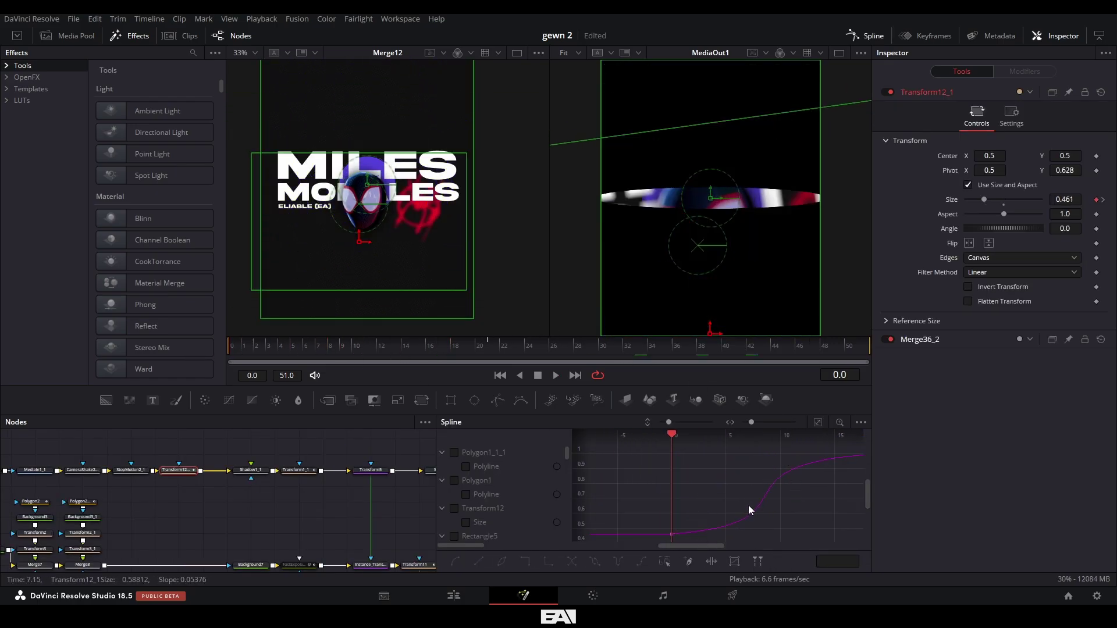
drag(750, 511, 716, 494)
click(671, 457)
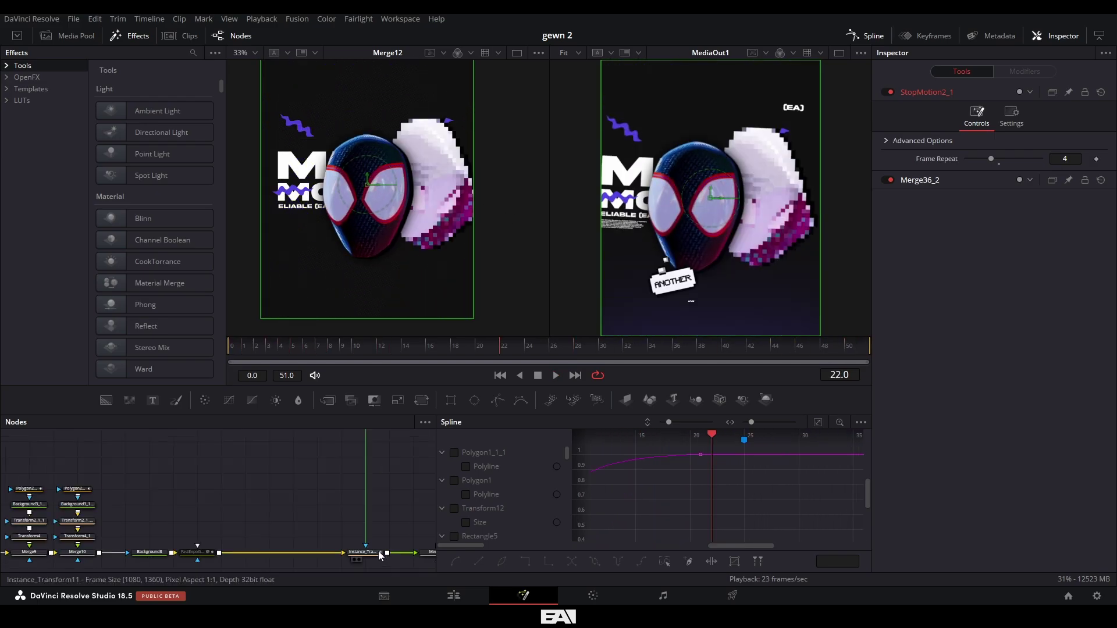
Step: Try a Size of 0.75 on Instance_Transform11 at frame 14, and undo that change
click(279, 483)
click(367, 553)
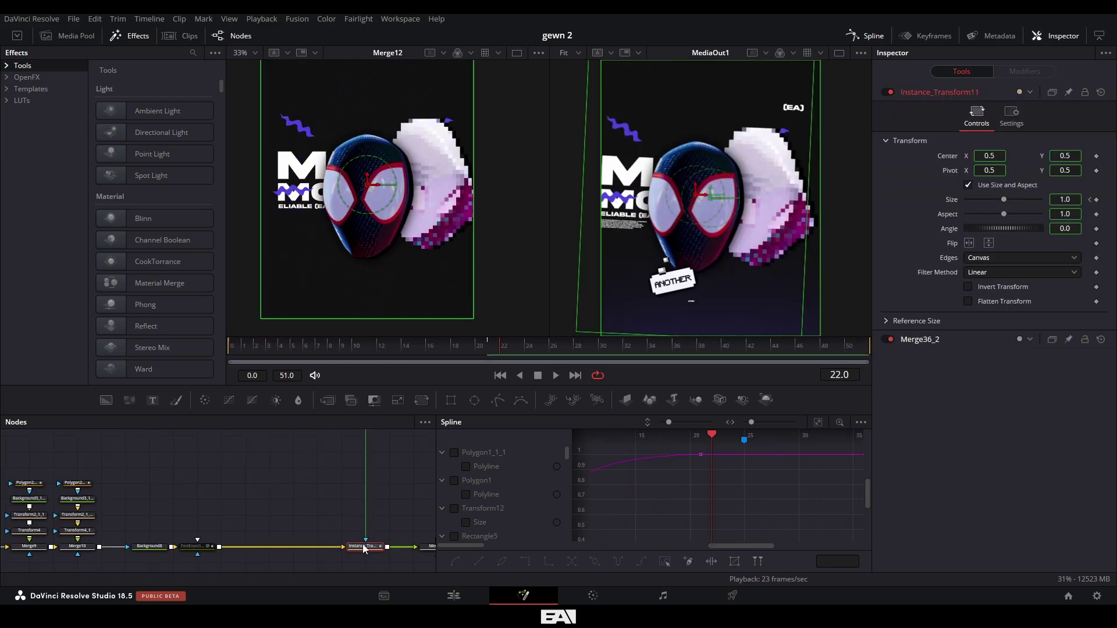
click(401, 346)
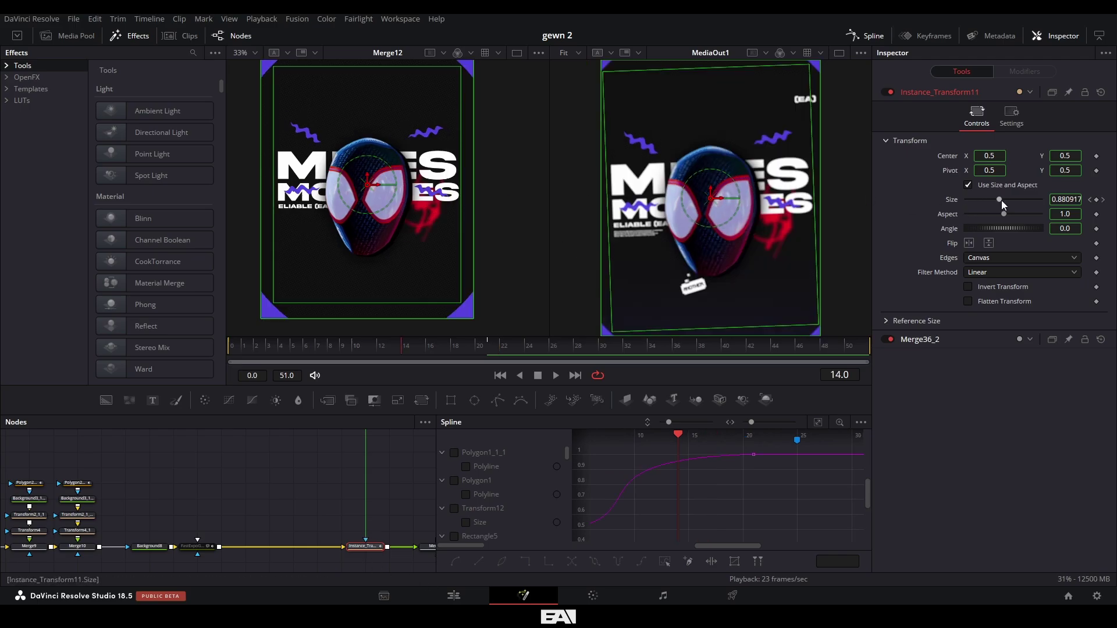
mouse_move(1001, 200)
mouse_down()
mouse_move(978, 201)
mouse_move(997, 215)
mouse_up()
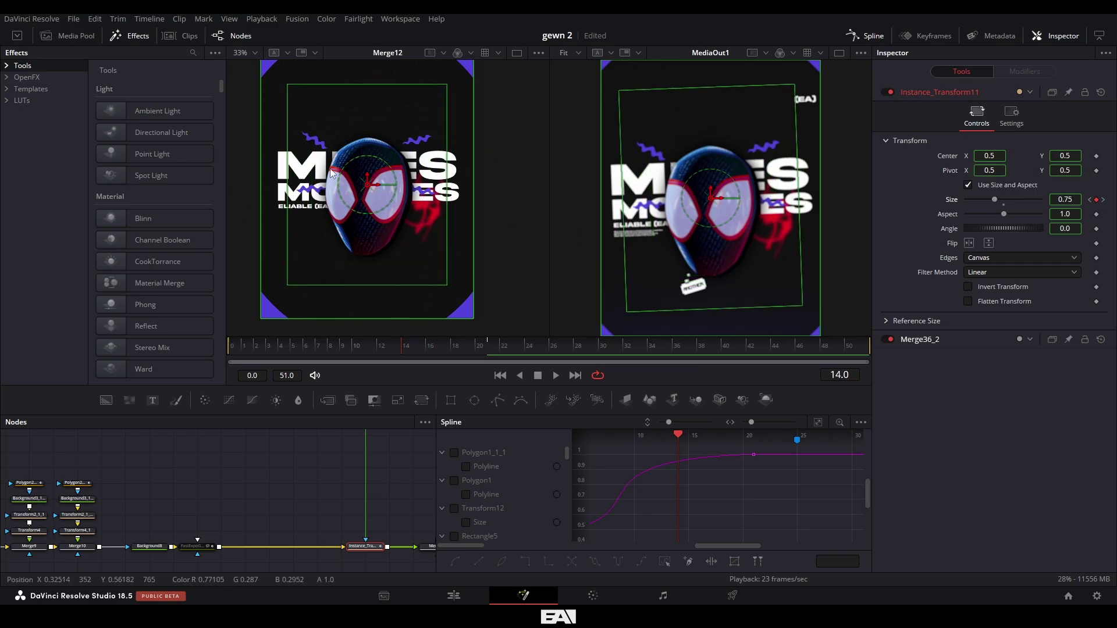
key(ctrl+z)
Step: Examine the Ellipse2 ring animation and the Duplicate1 copy and time offset settings across the opening frames
drag(371, 469, 199, 520)
scroll(323, 501, down, 3)
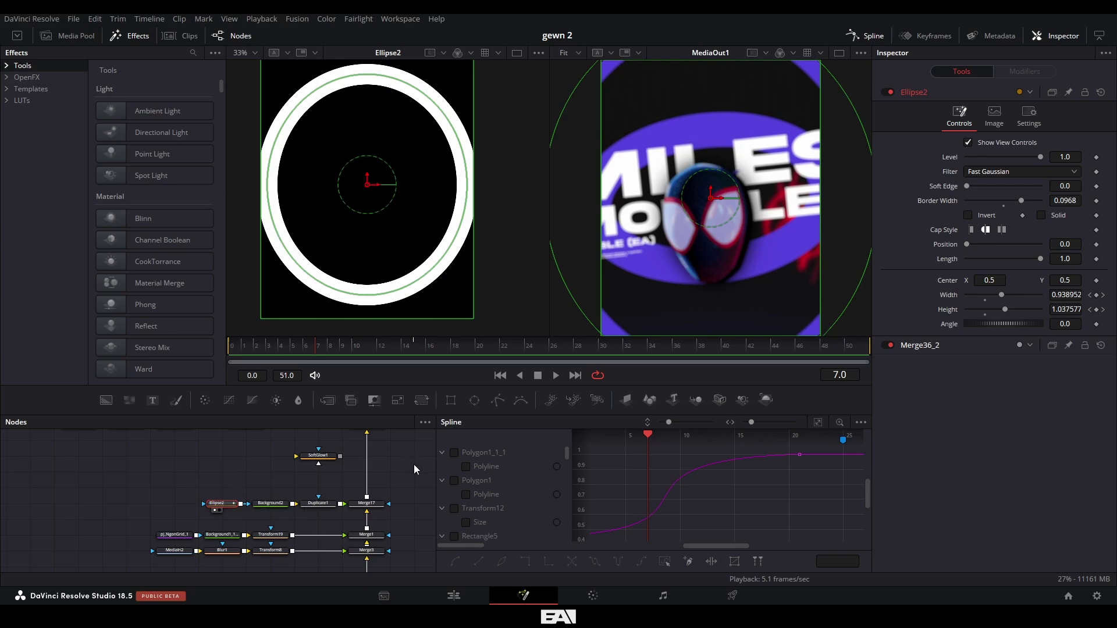
click(318, 504)
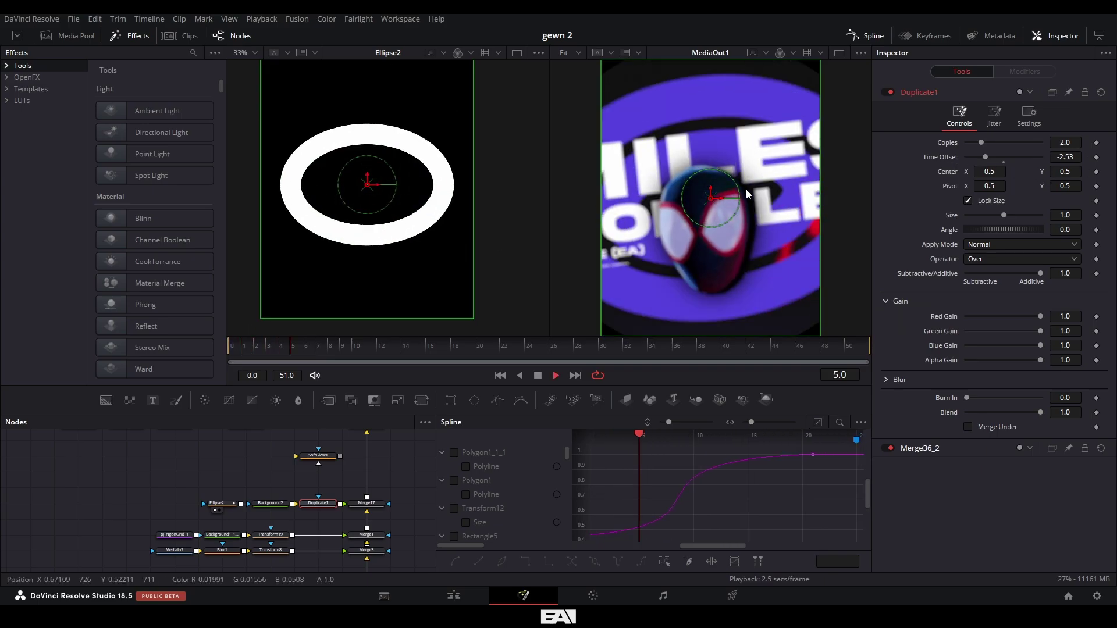
drag(312, 352, 330, 351)
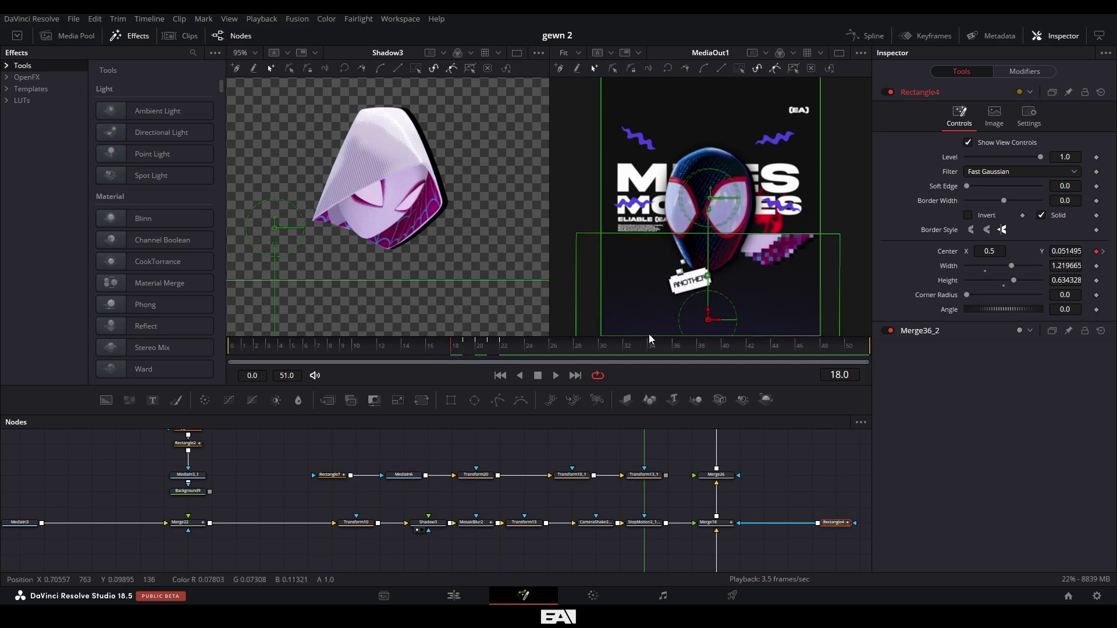
Step: Examine the pixelated reveal of the second mask and MosaicBlur2's Blend animation up to frame 24
drag(470, 354, 504, 353)
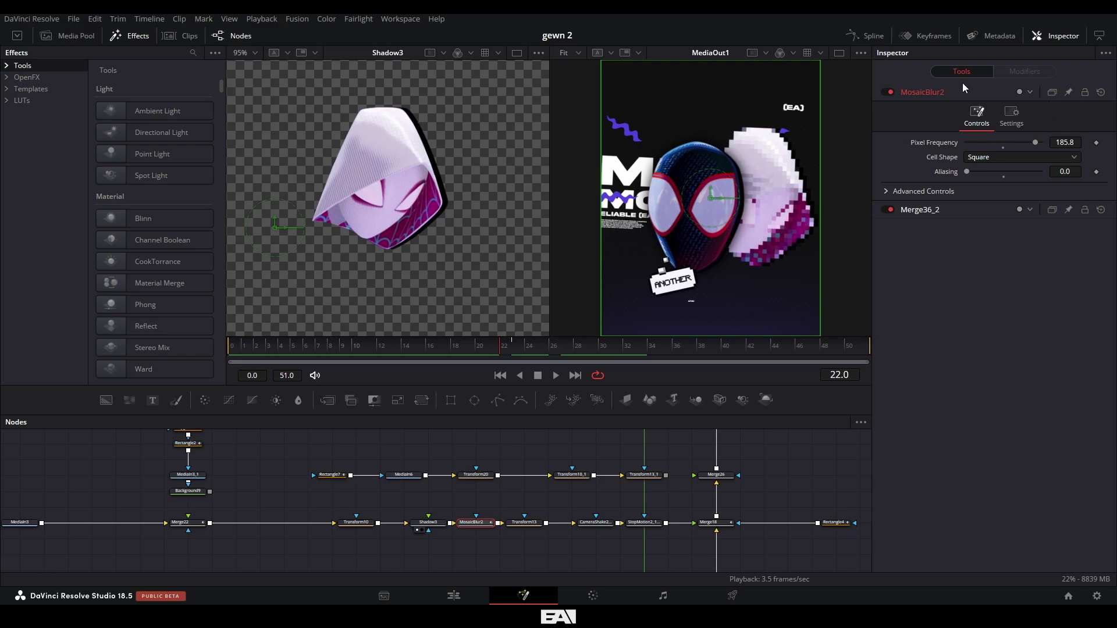
scroll(782, 207, up, 1)
scroll(783, 207, down, 1)
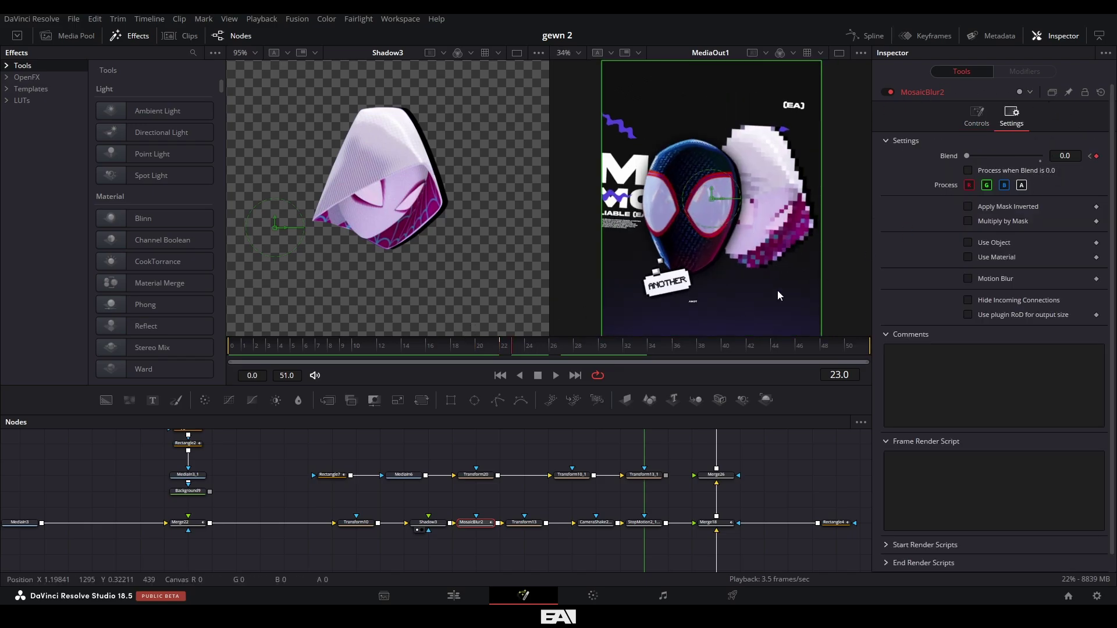
click(530, 350)
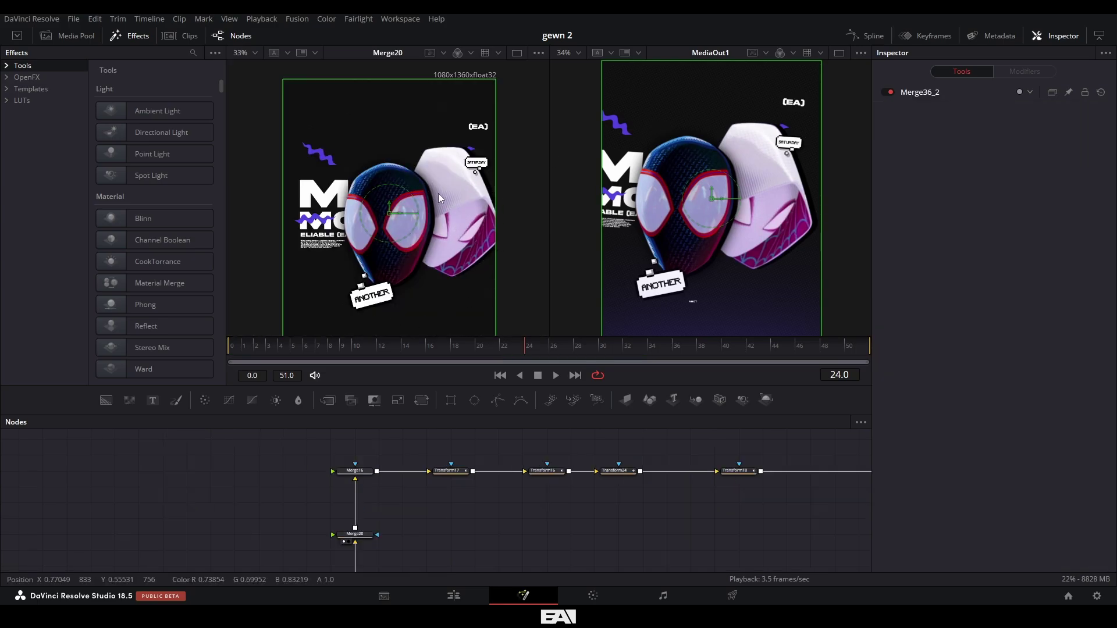
Step: Inspect Transform17's Size animation and play the composition from its opening frames
click(466, 476)
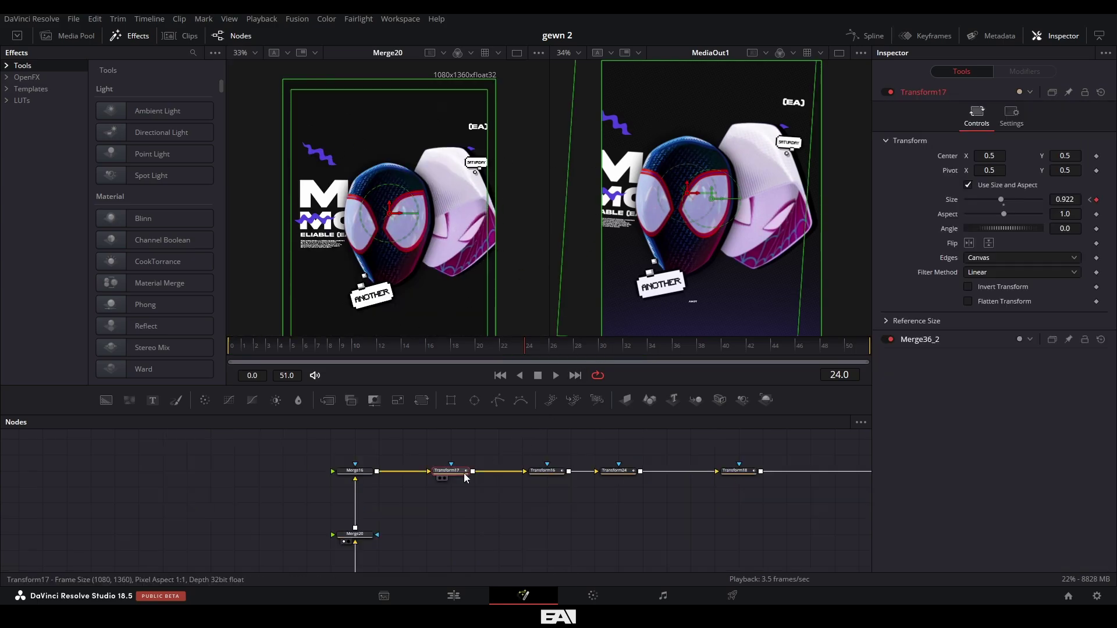
click(245, 349)
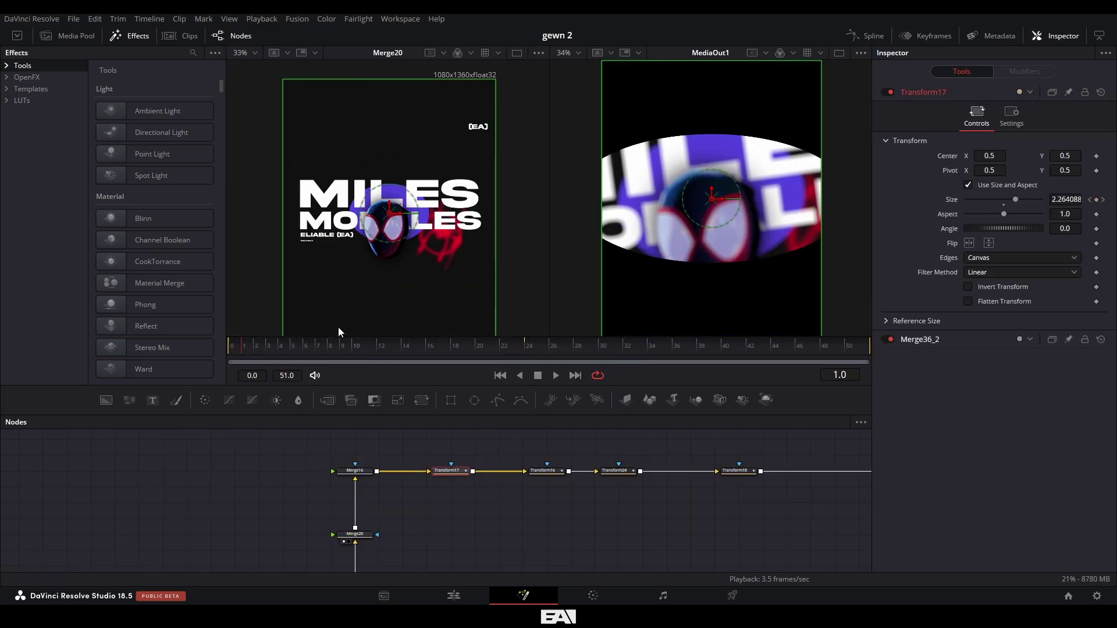
key(space)
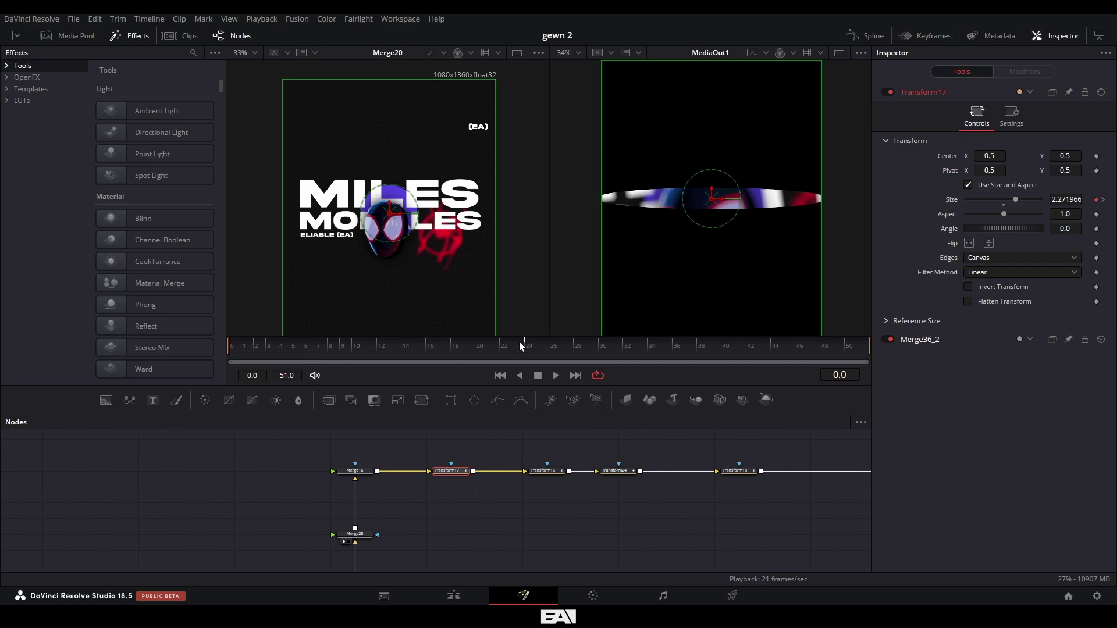
key(space)
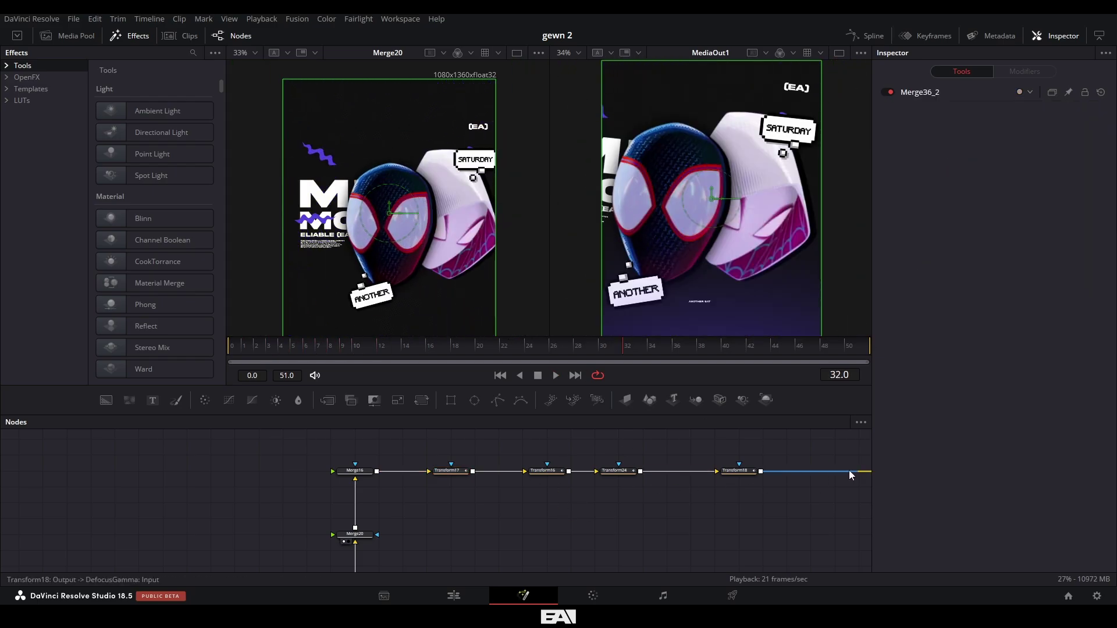
Step: Examine the purple glow at the poster's bottom made with Background10 and the soft-edged Rectangle6 mask, in an enlarged viewer
drag(849, 472, 440, 499)
drag(798, 459, 564, 464)
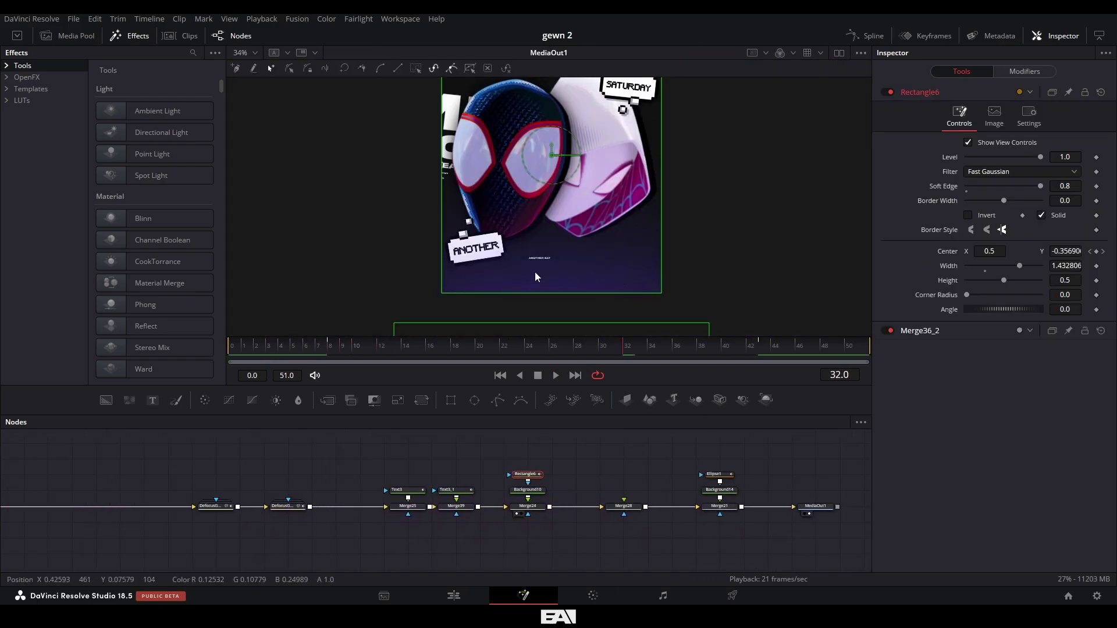
scroll(536, 271, up, 2)
mouse_move(632, 247)
mouse_down()
mouse_move(624, 295)
mouse_move(622, 267)
mouse_up()
drag(576, 385, 574, 442)
scroll(595, 254, down, 2)
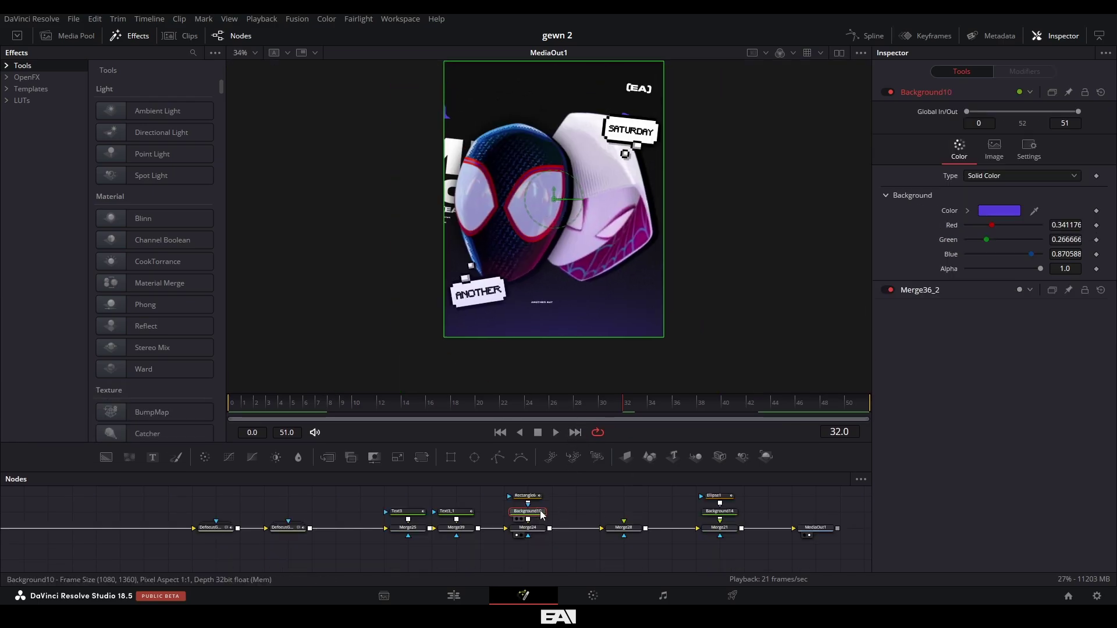
scroll(541, 515, up, 1)
click(523, 511)
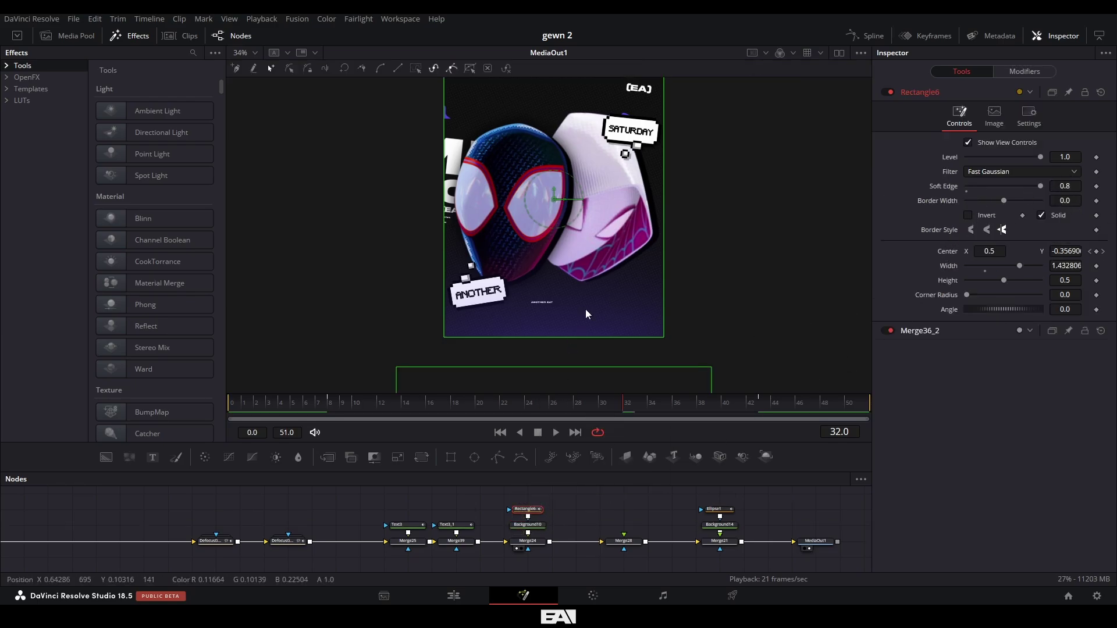
scroll(586, 316, up, 2)
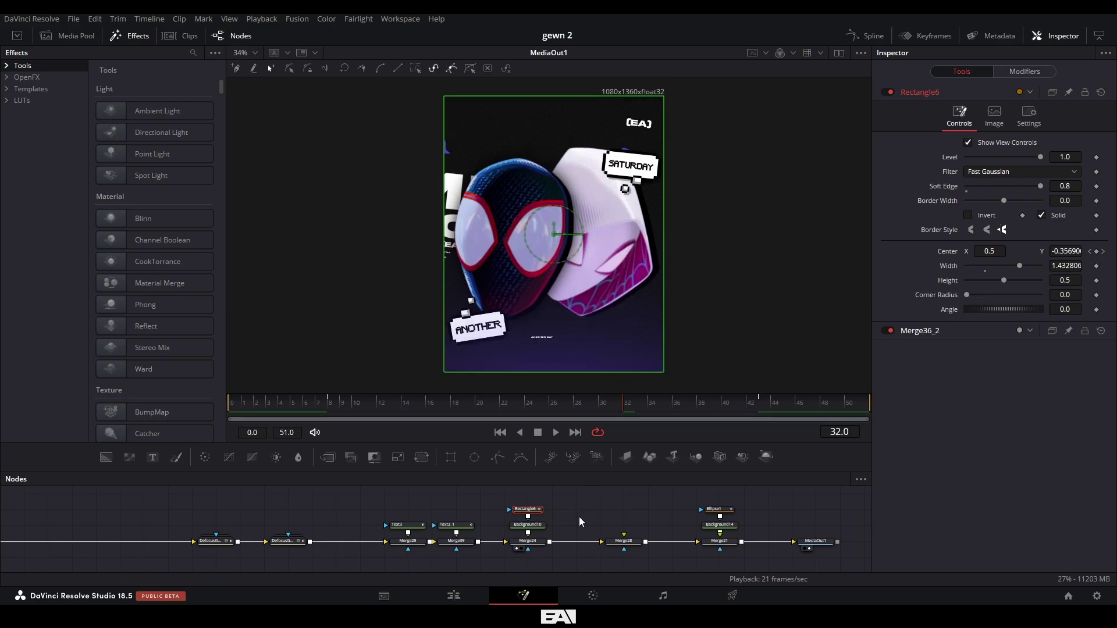
Step: Add a Blur node beside the two DefocusGamma nodes
click(589, 515)
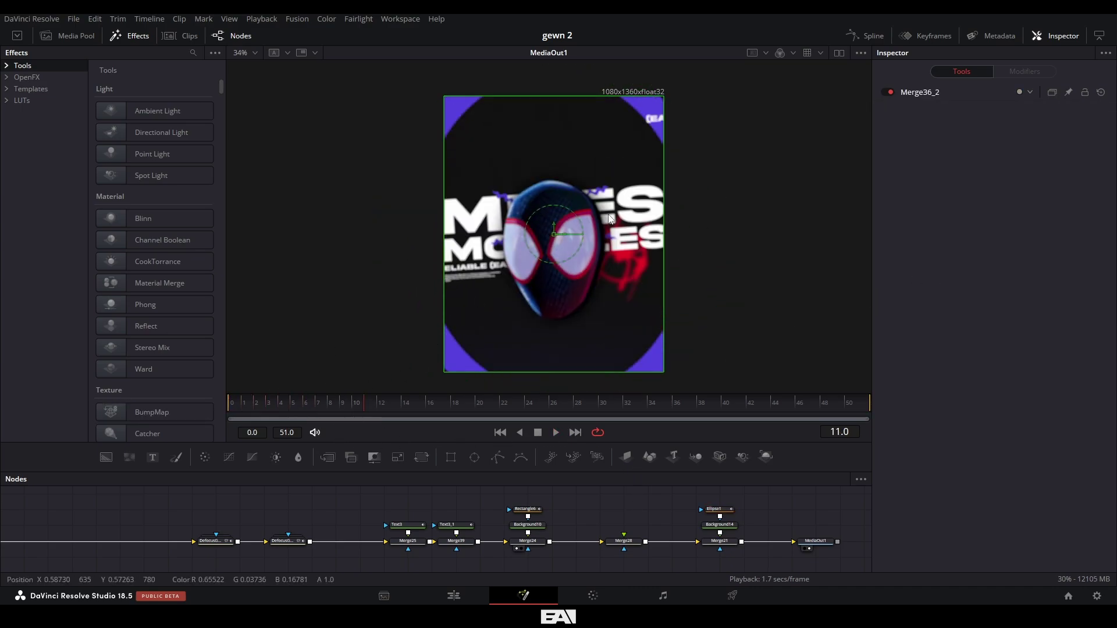
scroll(273, 544, up, 5)
click(273, 543)
drag(273, 543, 317, 526)
click(298, 457)
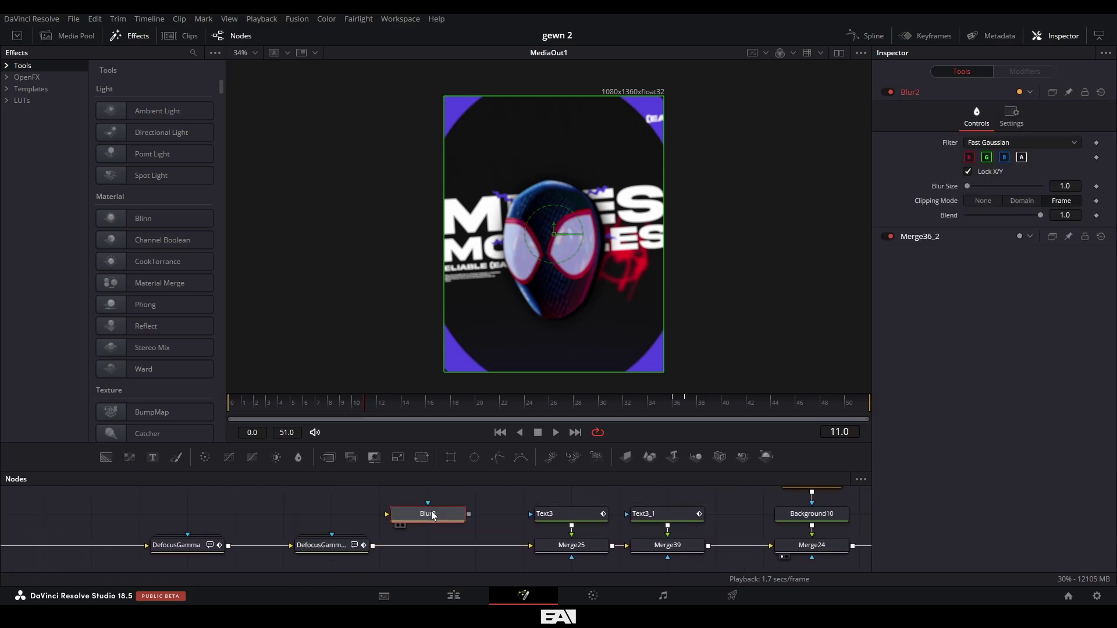
click(358, 542)
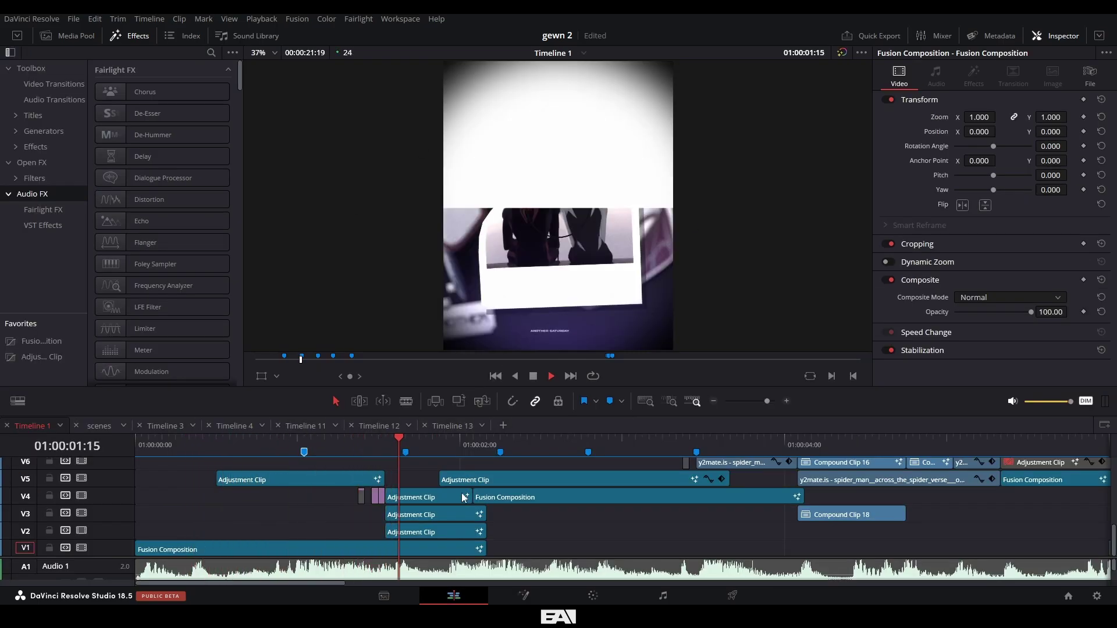
Step: Play the poster clip on the edit timeline to review the orange corner frame overlay
click(464, 500)
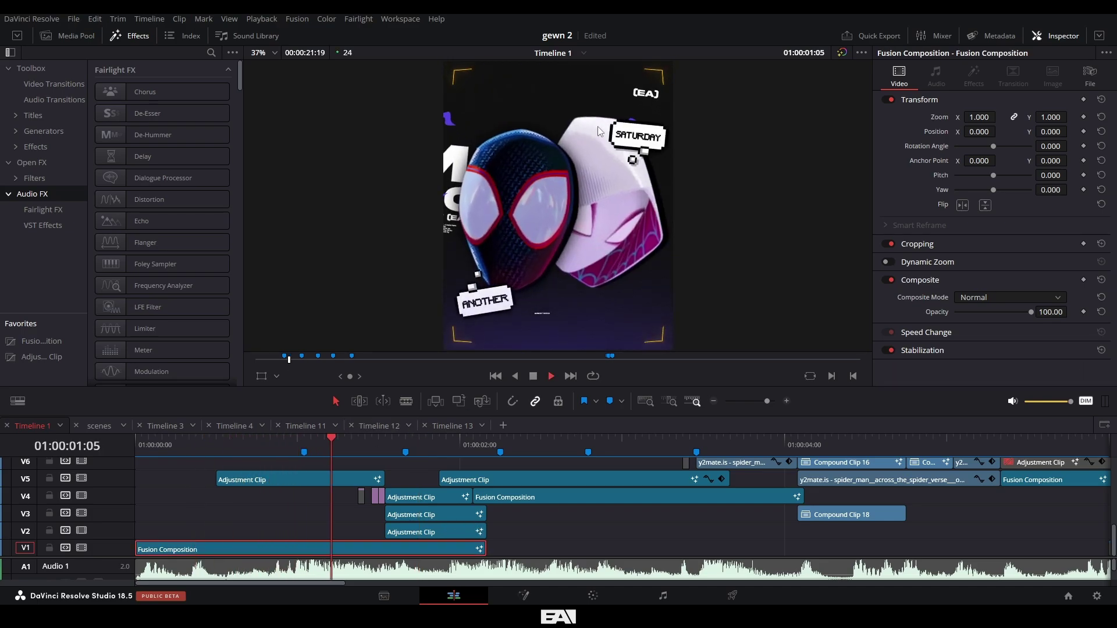
key(space)
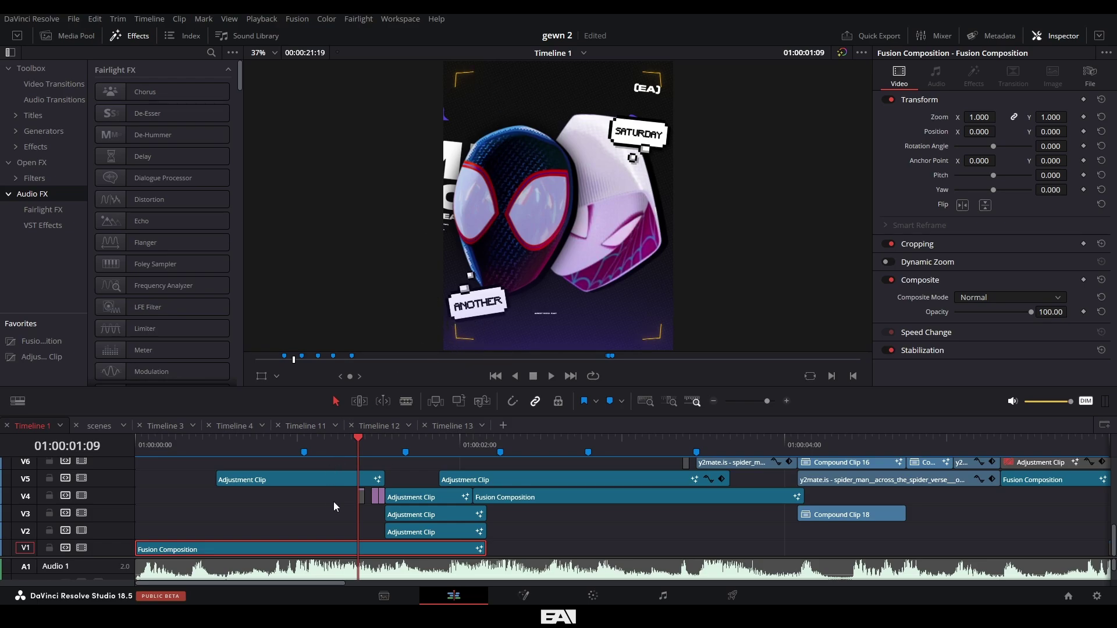
click(216, 445)
key(space)
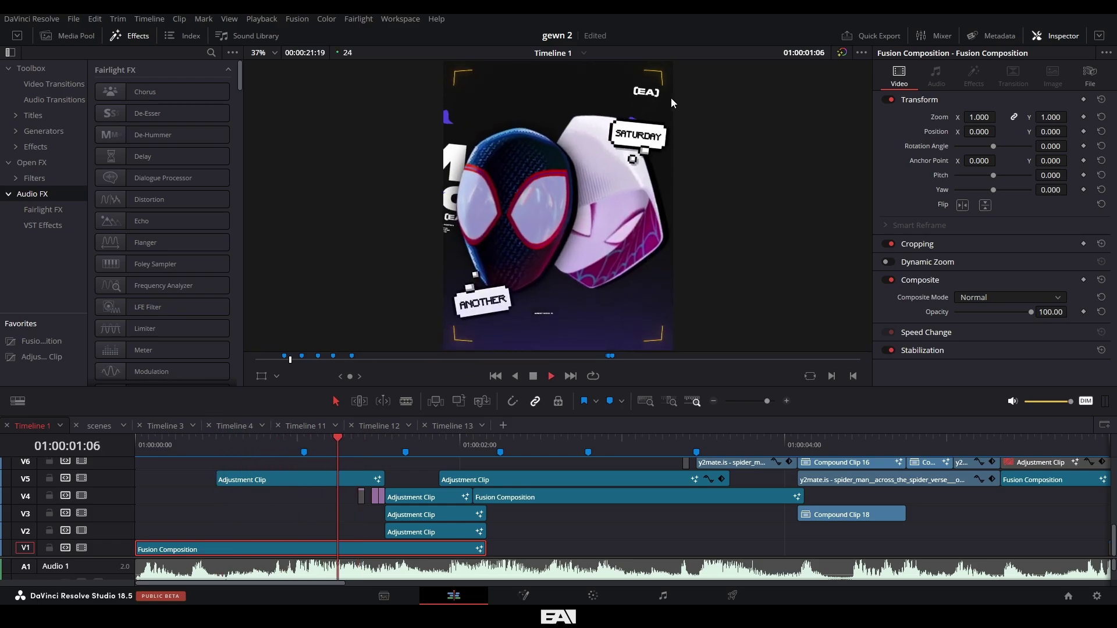
key(space)
Step: Open the adjustment clip's Fusion composition, inspect the Rectangle1 outline, and enable the Rectangle1_1 mask
key(shift+5)
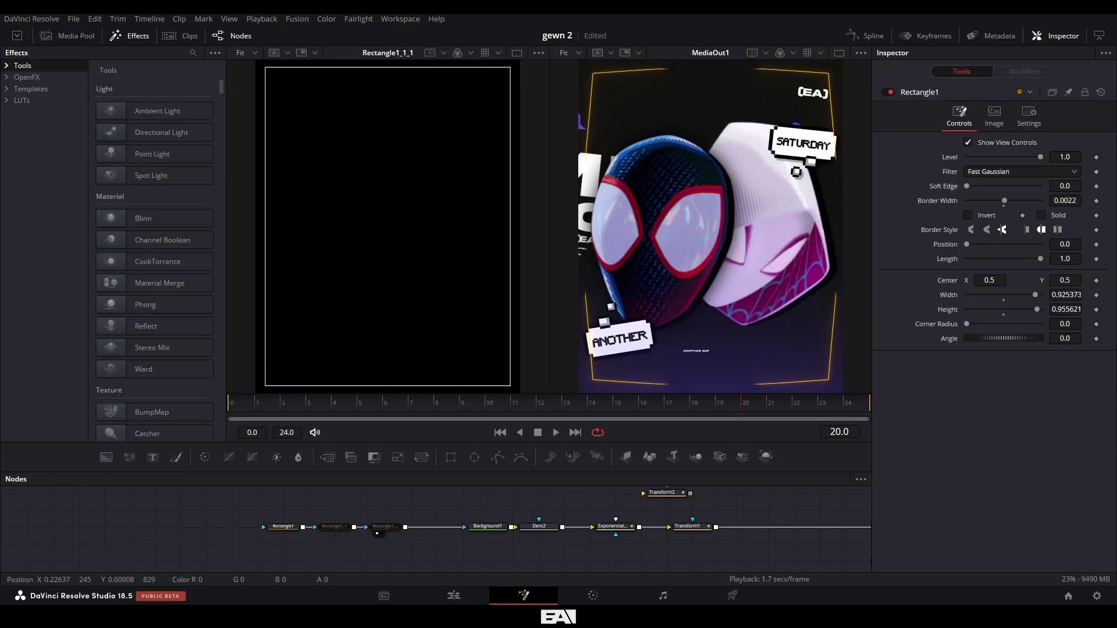
click(284, 528)
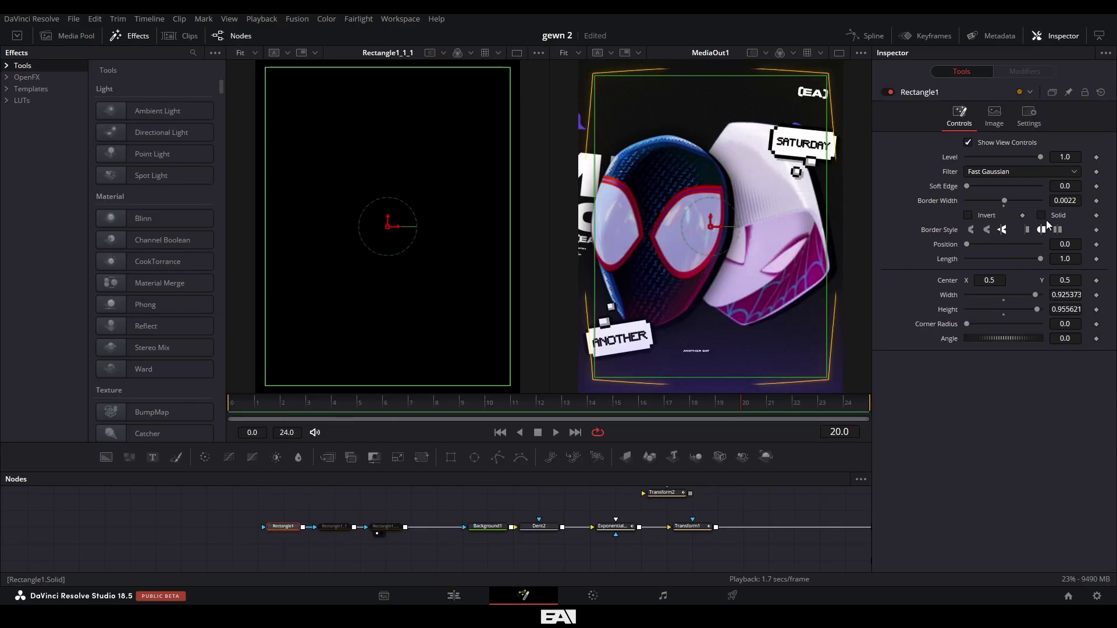
click(505, 508)
click(336, 527)
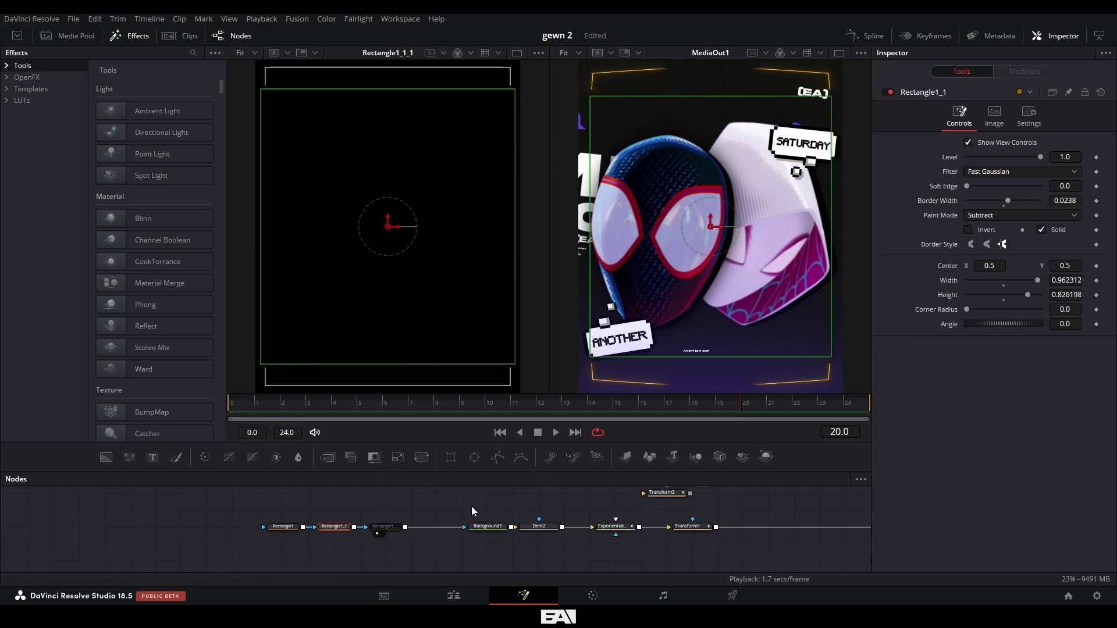
Step: Try the Merge paint mode on Rectangle1_1, and set it back to Subtract
click(1007, 212)
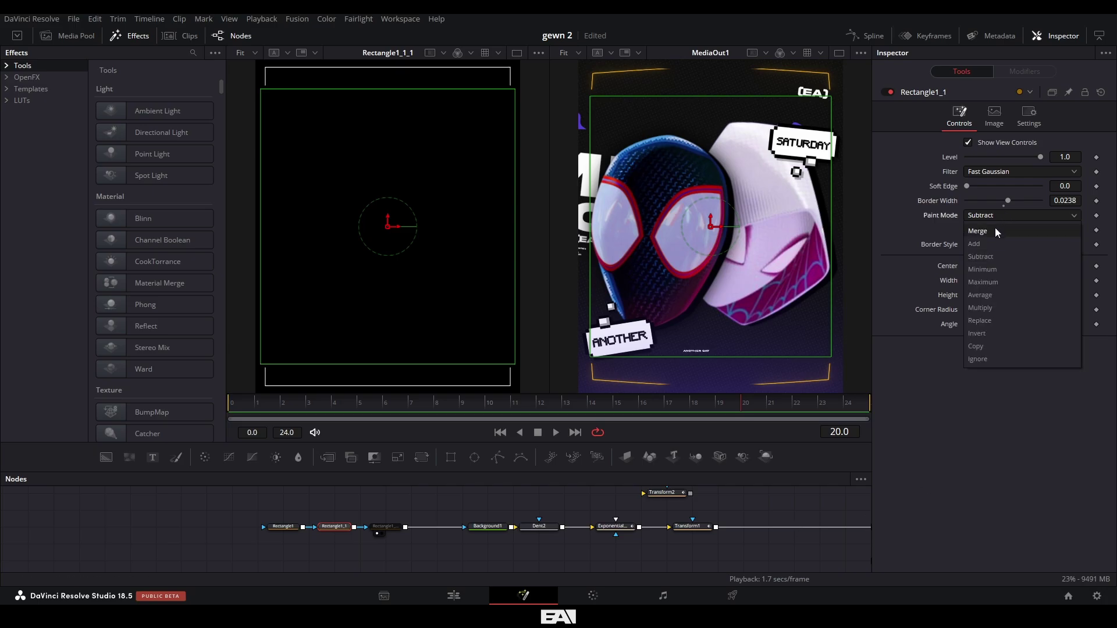
click(994, 231)
click(1008, 211)
click(996, 256)
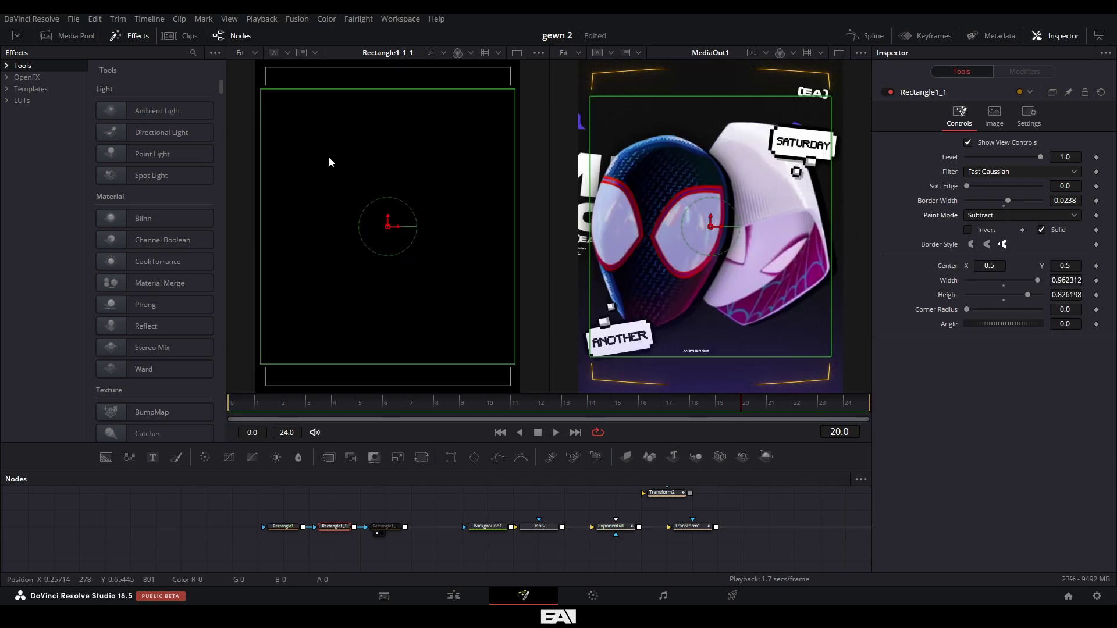
Step: Enable the Rectangle1_1_1 mask to cut the outline down to its four corners
click(265, 525)
click(335, 526)
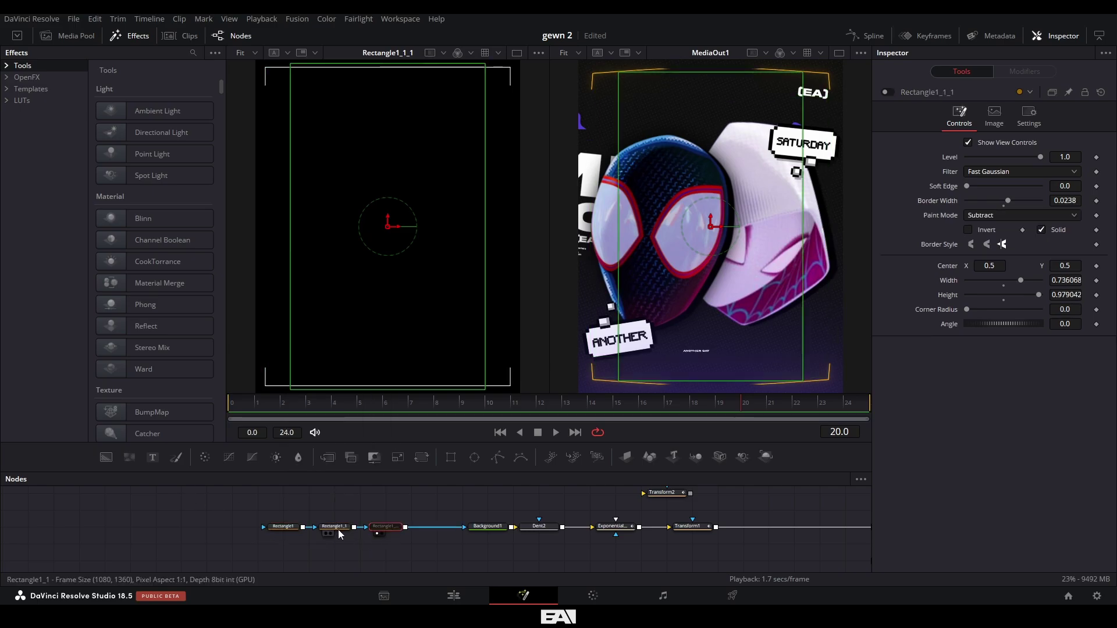
click(384, 526)
click(888, 92)
click(425, 510)
Step: Preview the corner frame at Background1, Dent2 and ExponentialGlow in turn
drag(488, 526, 419, 330)
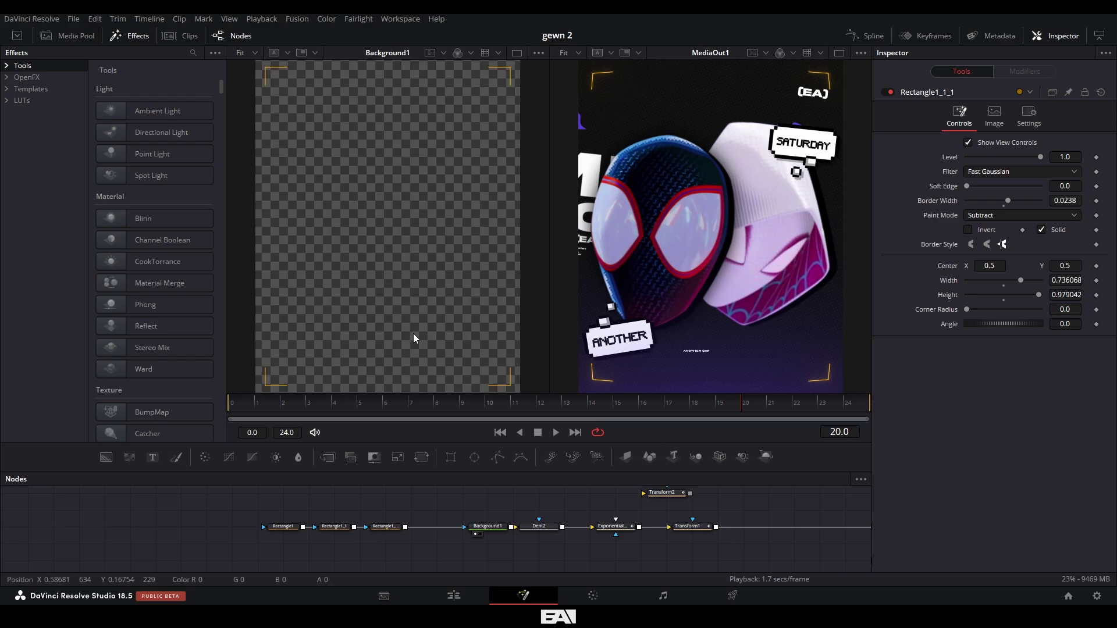
drag(542, 528, 407, 261)
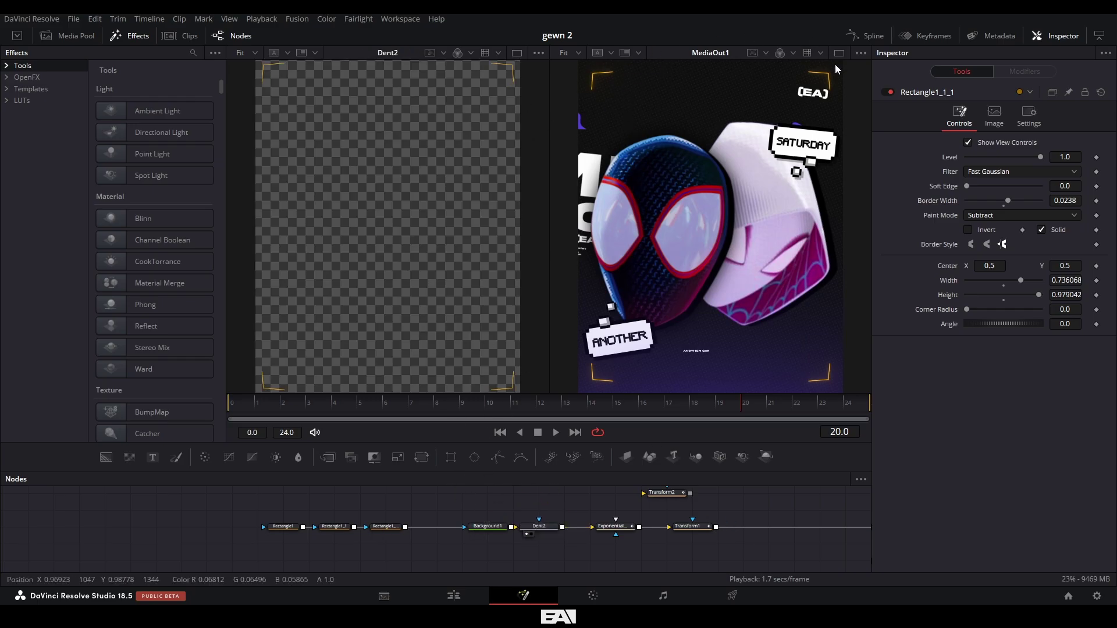
drag(614, 526, 438, 332)
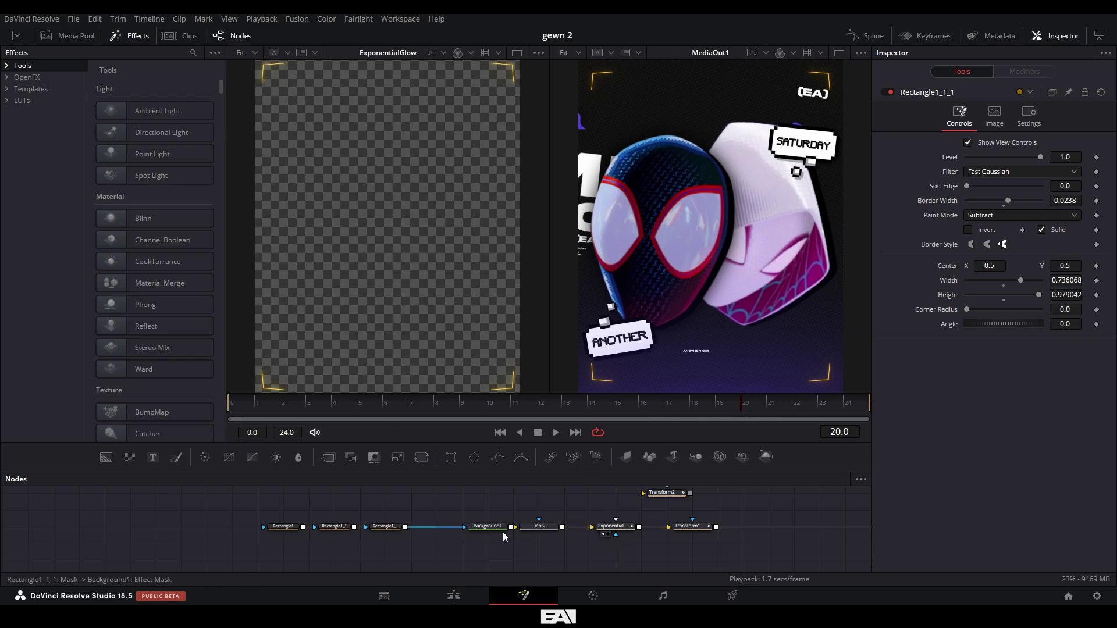
Step: Play the corner frame's Transform1 size animation and examine it up close in the final output
drag(715, 501, 355, 494)
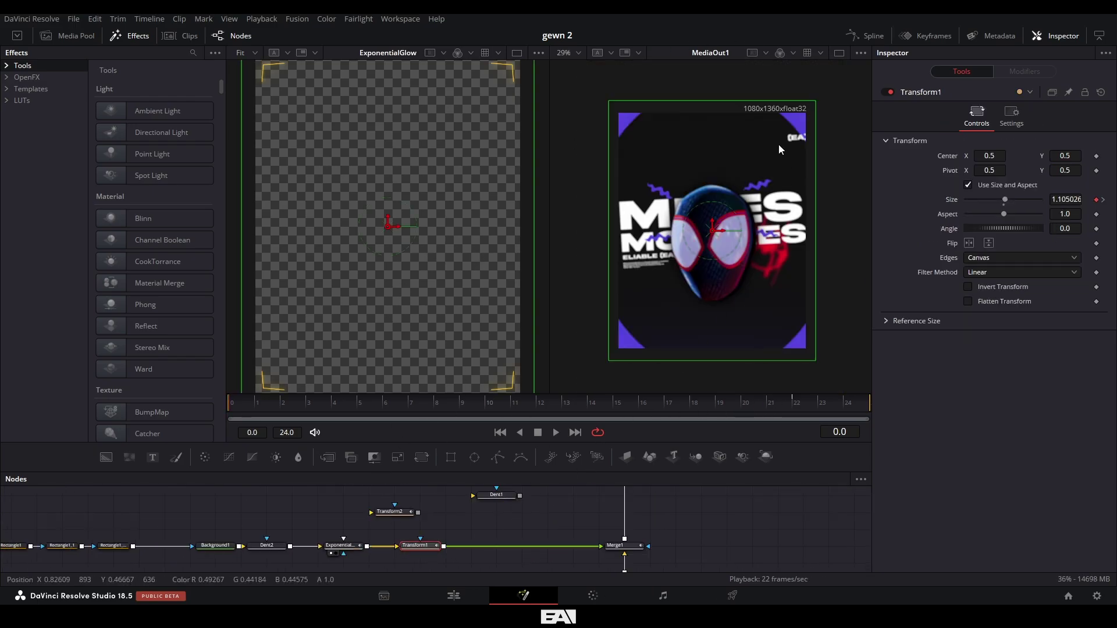
click(555, 433)
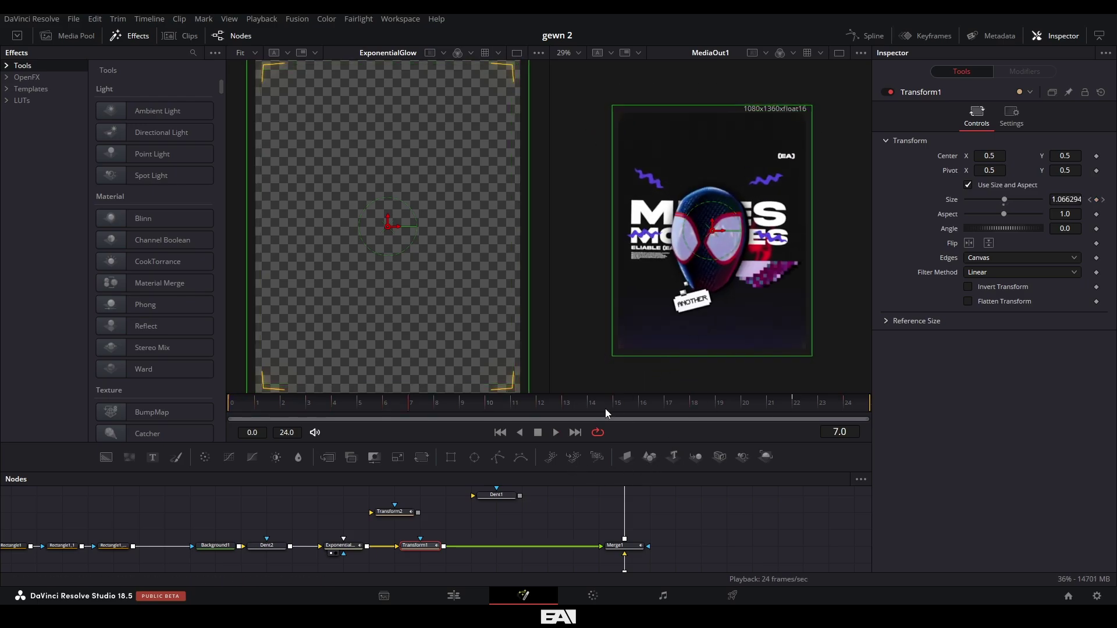
scroll(696, 115, up, 3)
key(space)
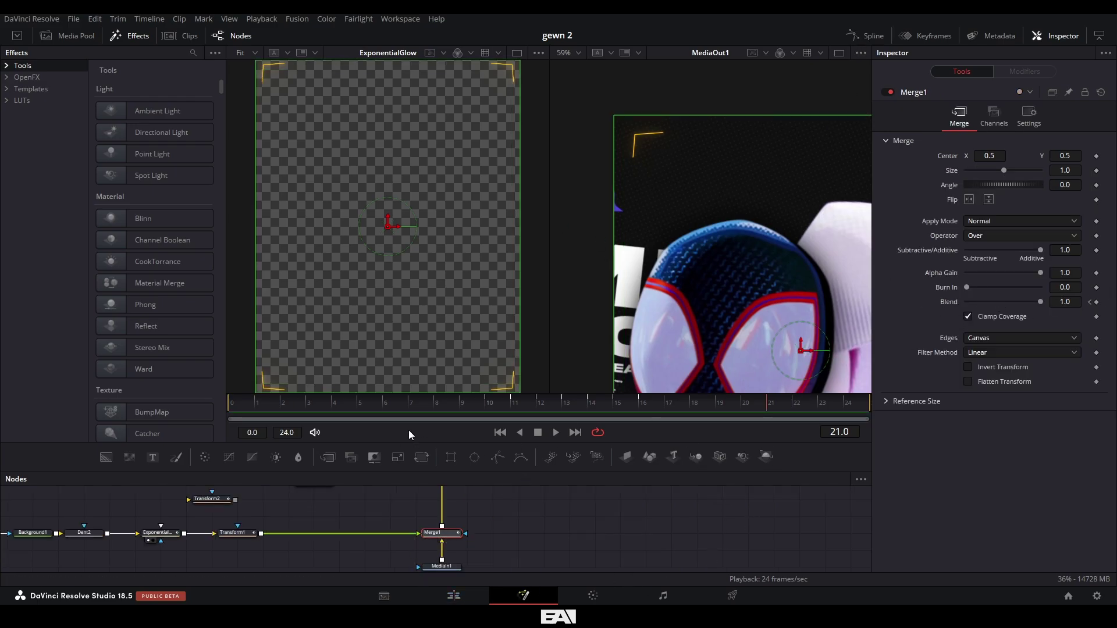
Step: Examine Merge1's Blend flicker keyframes in the spline graph, checking frames 10 and 11 and playing the animation
click(492, 274)
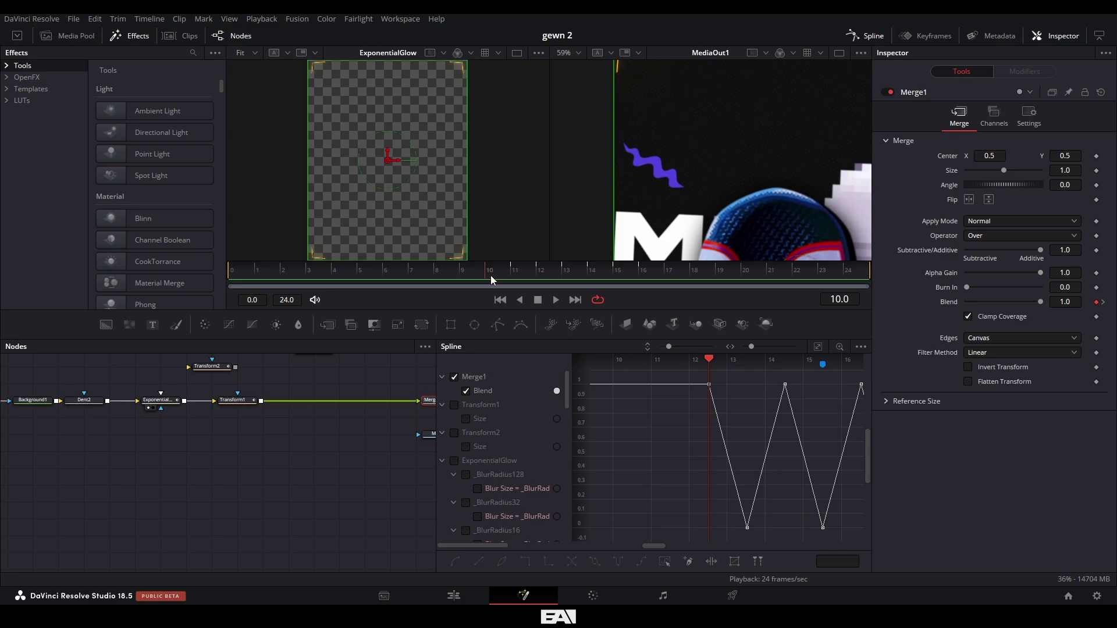
click(518, 274)
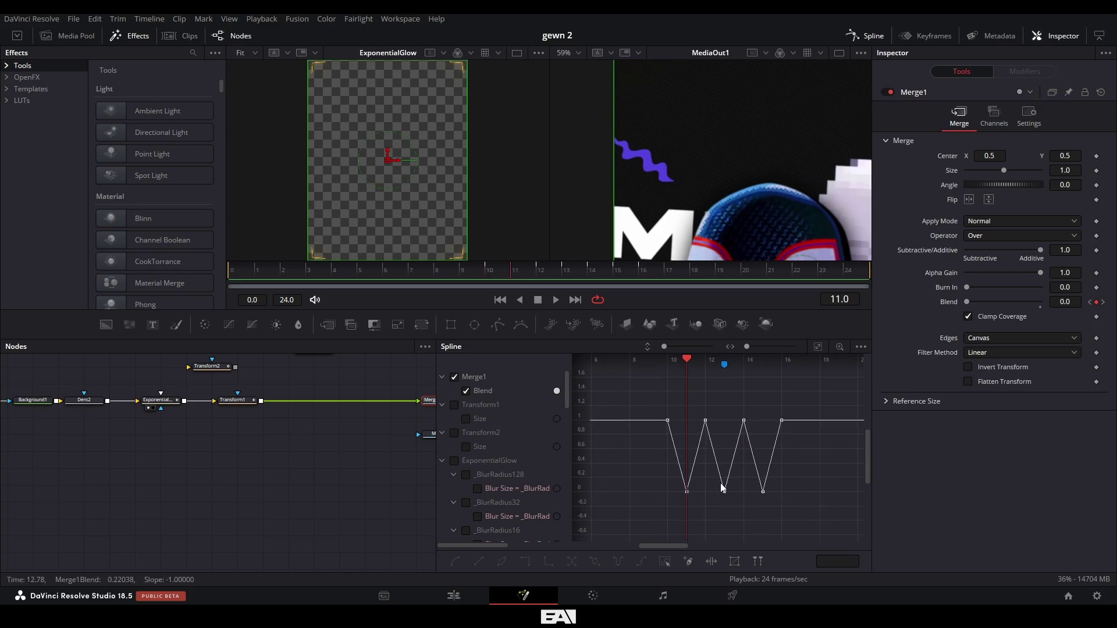
key(space)
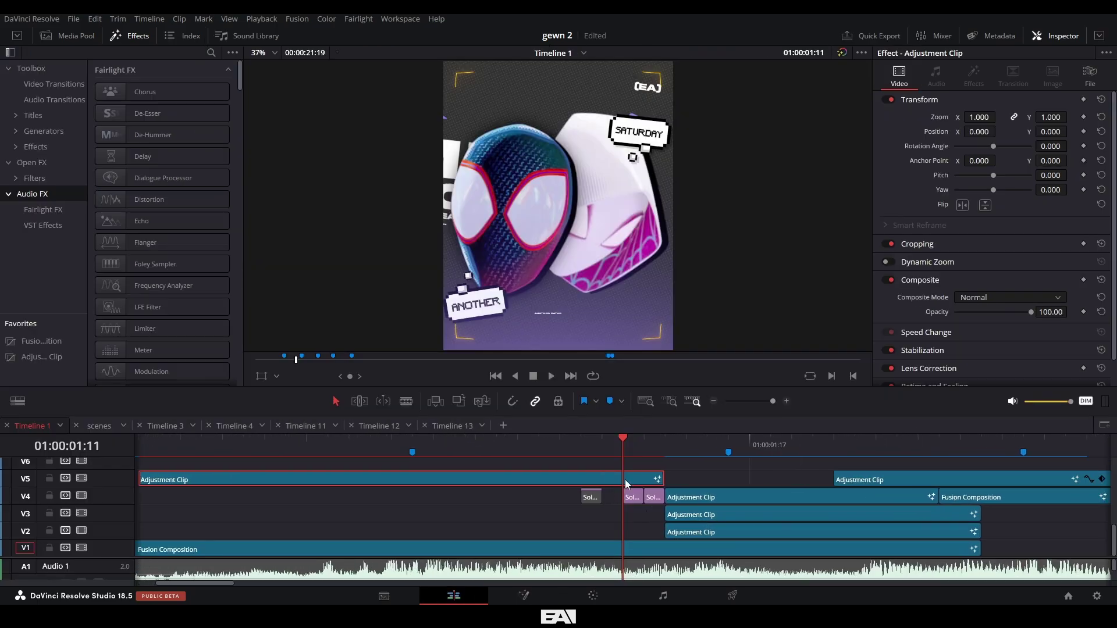
Step: Check the first Solid Color flash clip's composite mode on V4, and view the second flash clip one frame further on
click(633, 496)
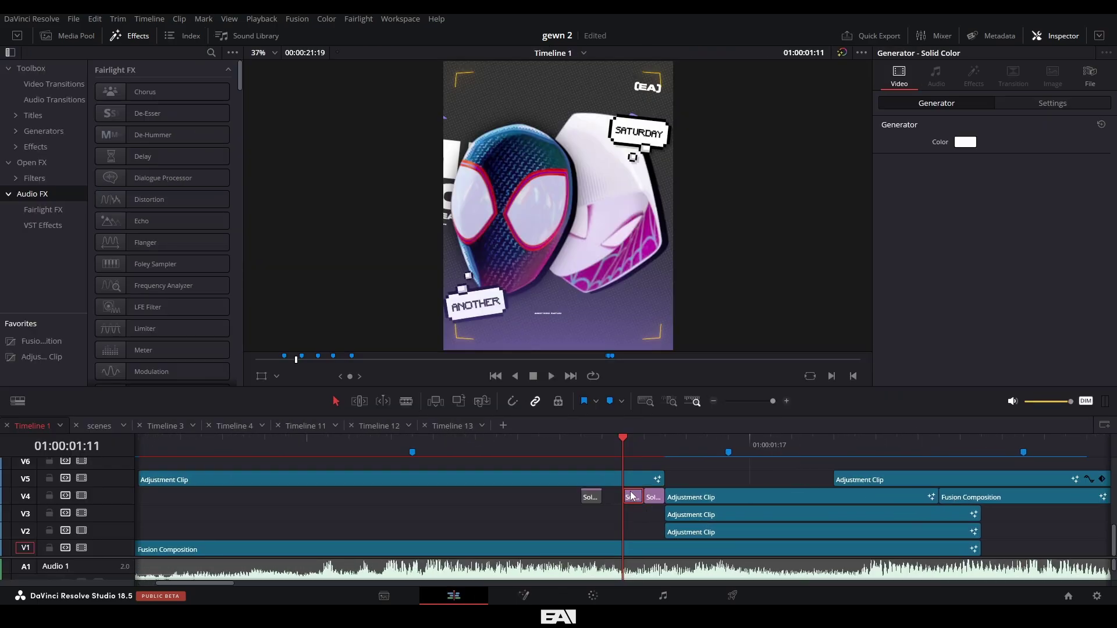
click(1052, 103)
click(1039, 323)
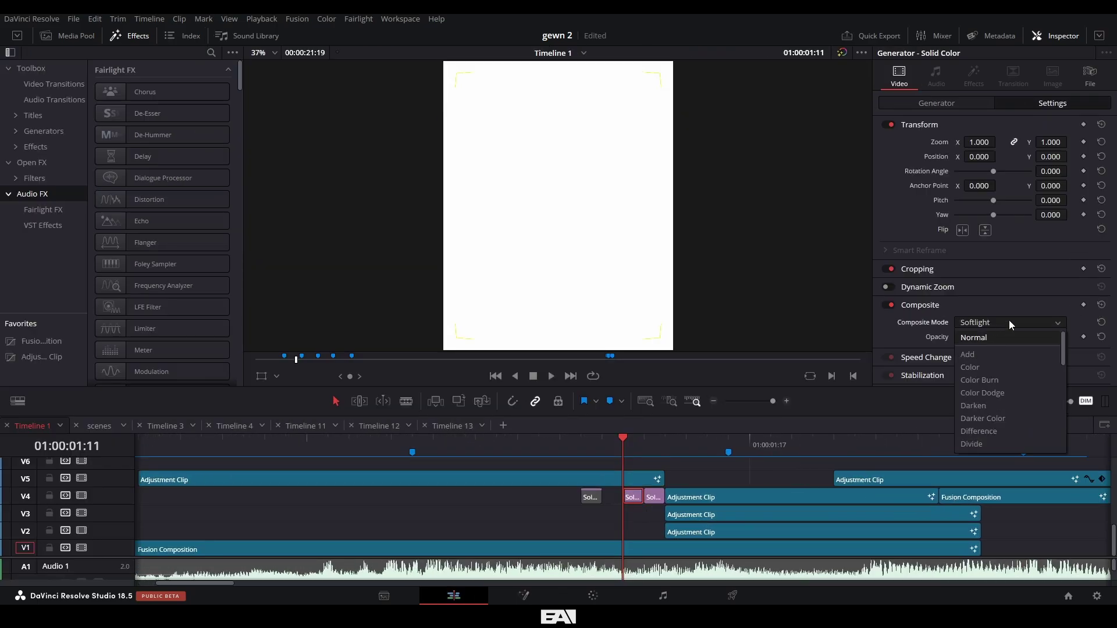
click(1013, 322)
click(1024, 305)
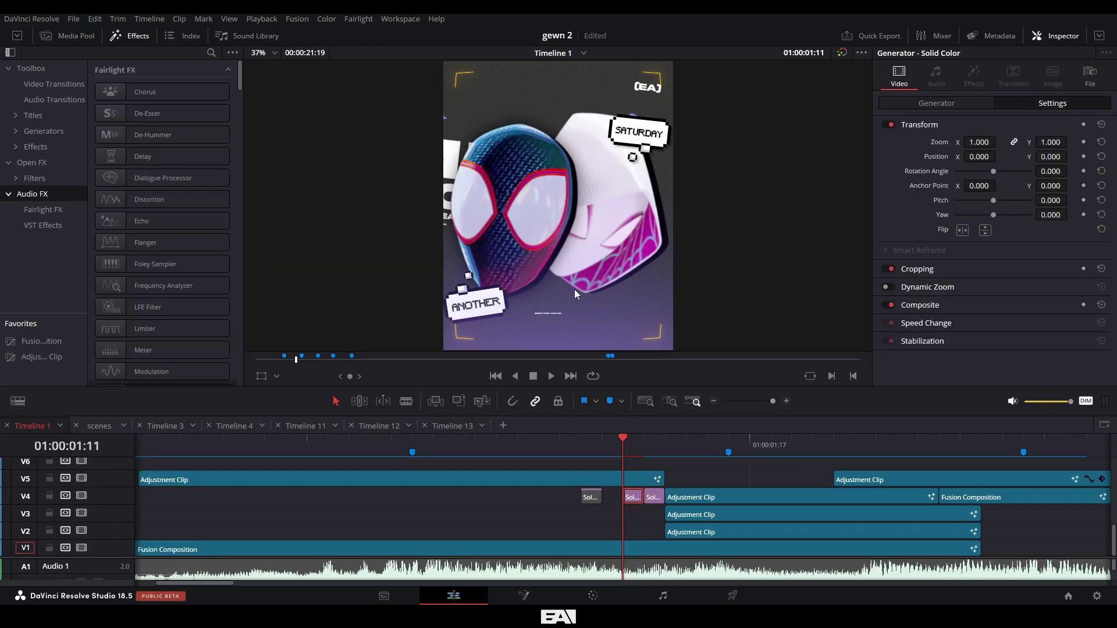
click(657, 495)
key(Right)
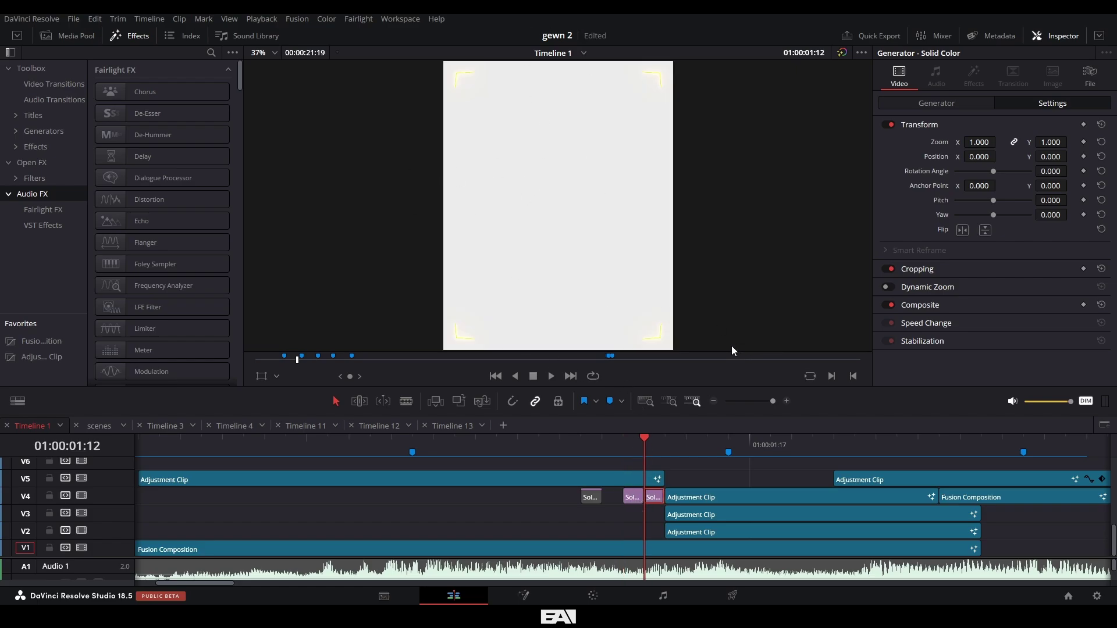
Step: Open the V2 adjustment clip in Fusion to view its Transform1 scaling, and return to the Edit page
right_click(689, 533)
click(715, 462)
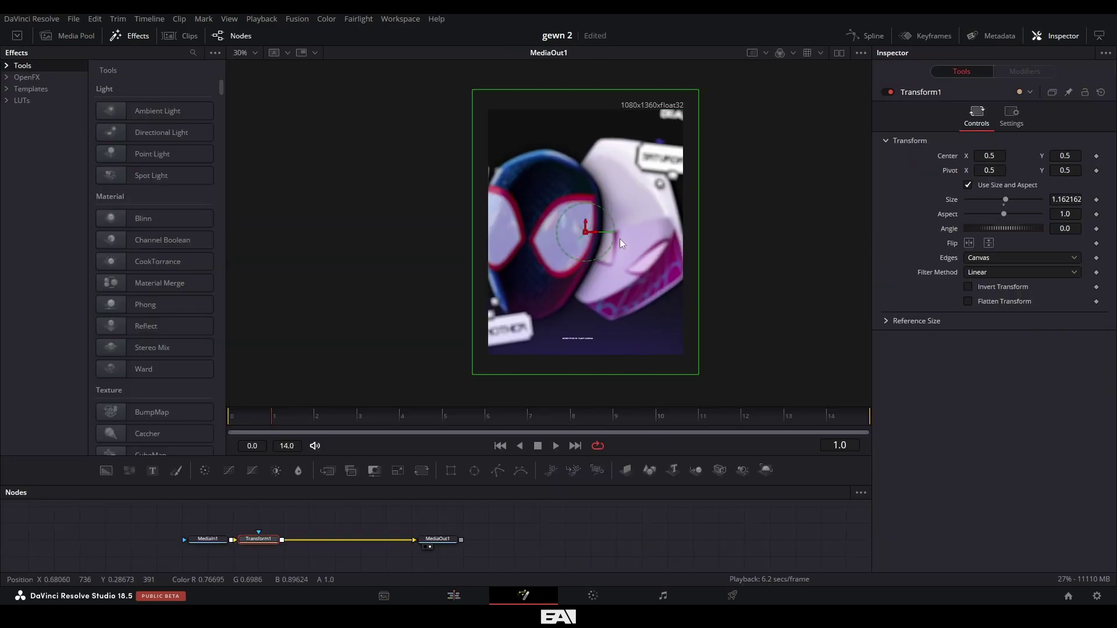
click(454, 597)
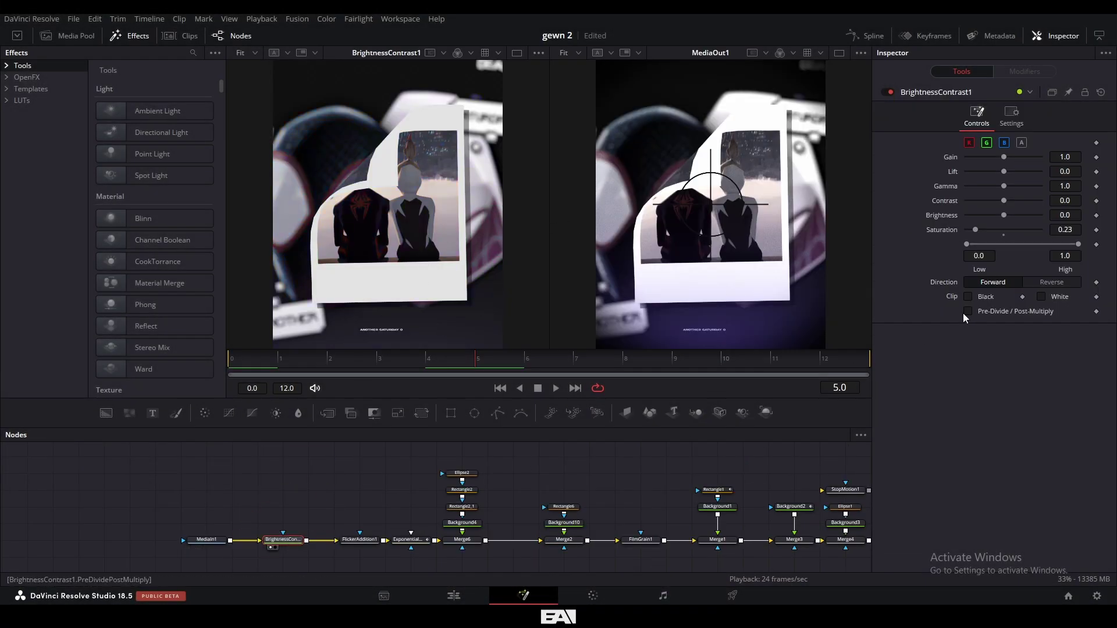
Step: Preview FlickerAddition1, the exponential glow and Merge6 in turn, and inspect the crosshair's Rectangle2 and Rectangle2_1 masks
drag(359, 539, 441, 237)
drag(410, 539, 438, 264)
drag(462, 540, 387, 198)
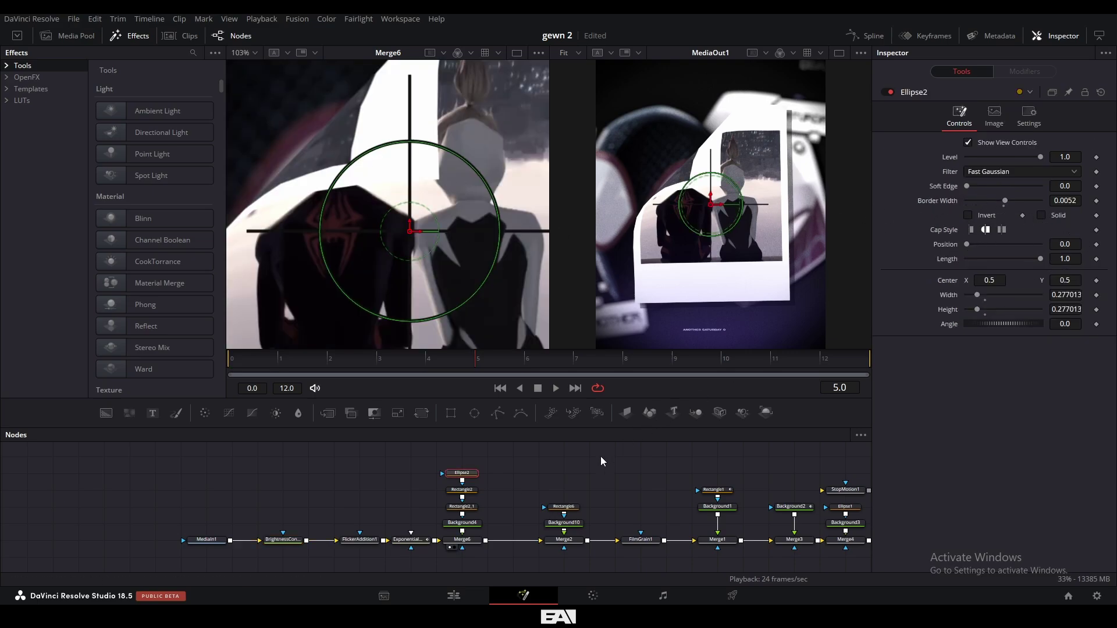
drag(504, 512, 470, 484)
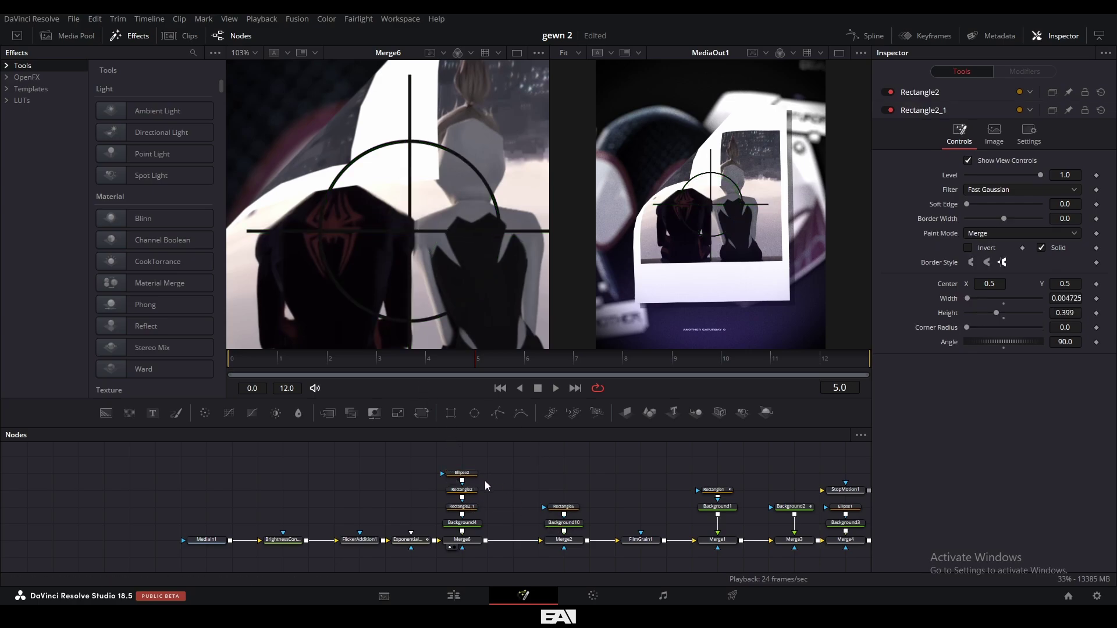
Step: Preview Merge2 and FilmGrain1, and examine the film grain up close
click(564, 540)
key(1)
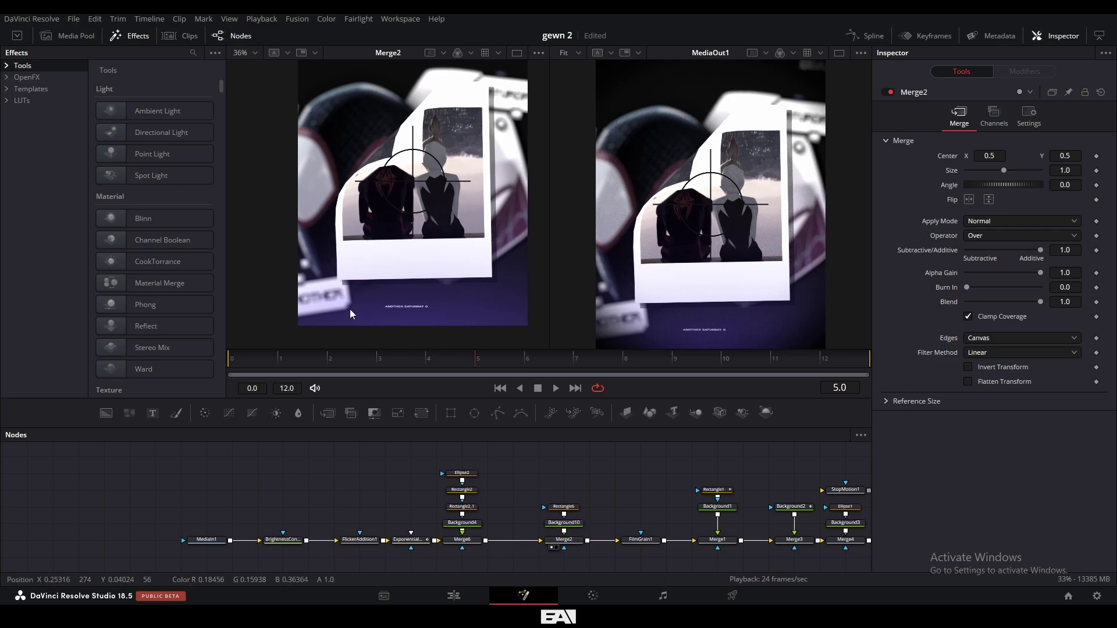
click(642, 539)
key(1)
scroll(486, 329, up, 4)
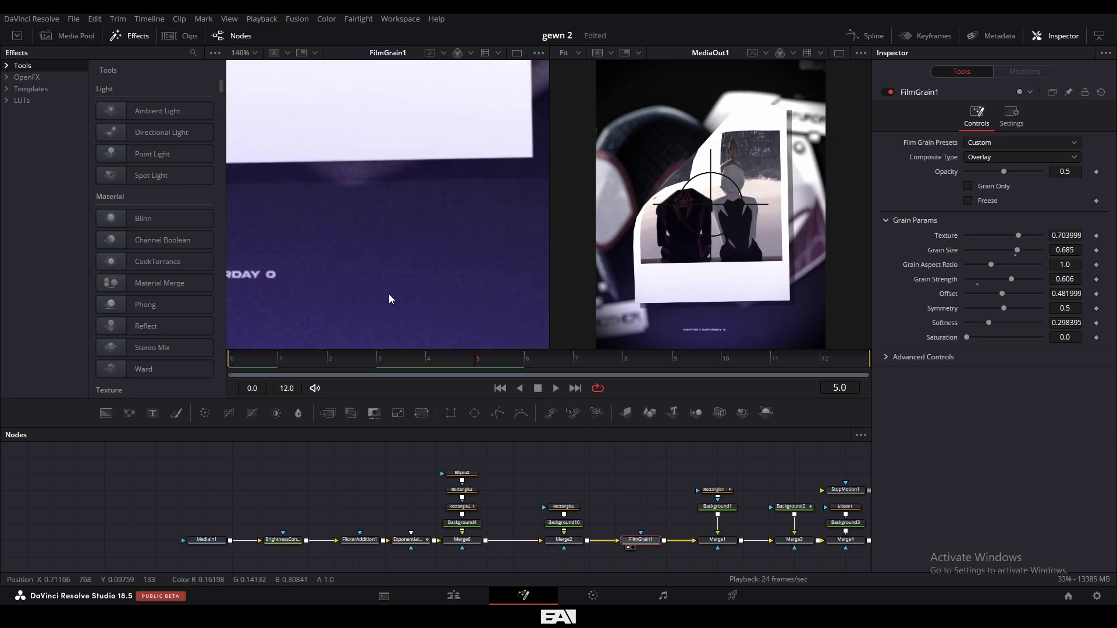
scroll(428, 304, down, 4)
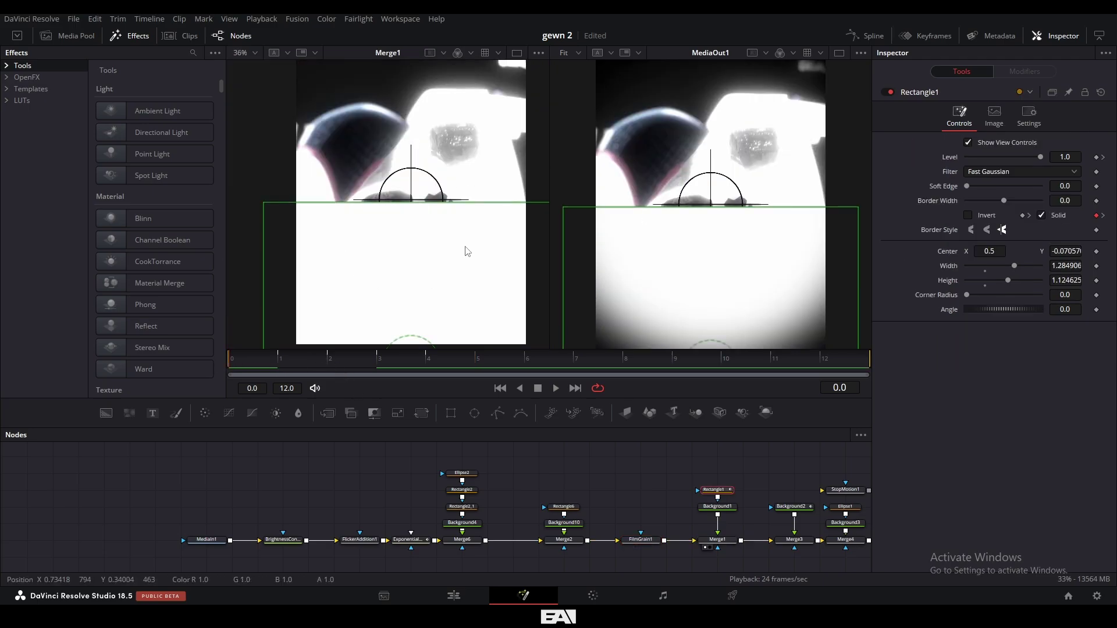
Step: Scrub through the first frames at Merge1 to examine Rectangle1's inverting white flash
drag(476, 223, 441, 195)
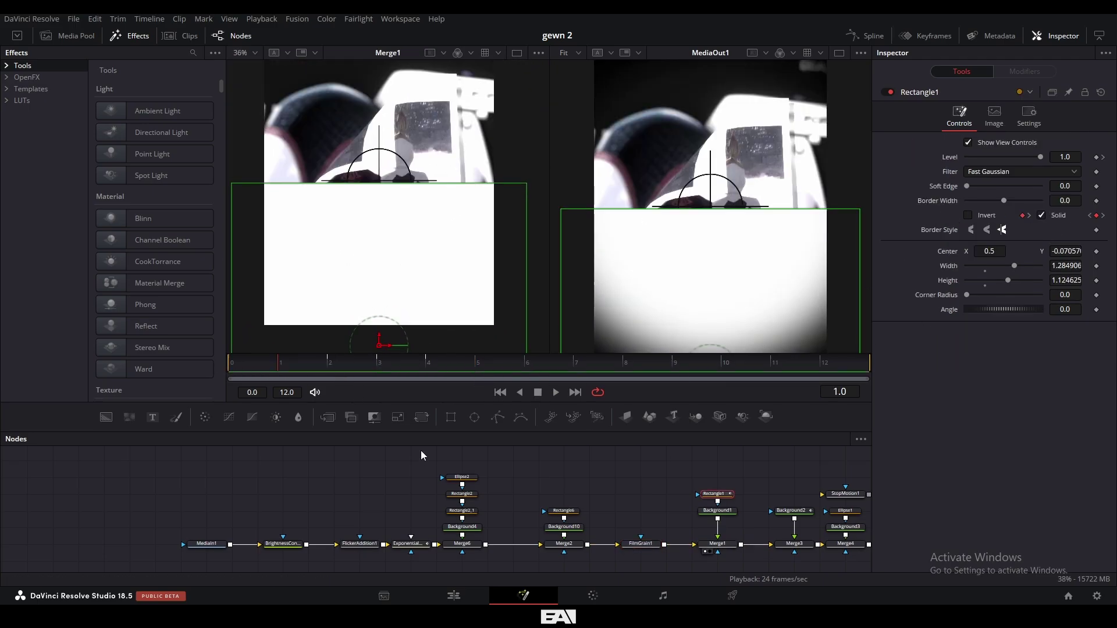
drag(305, 365, 432, 365)
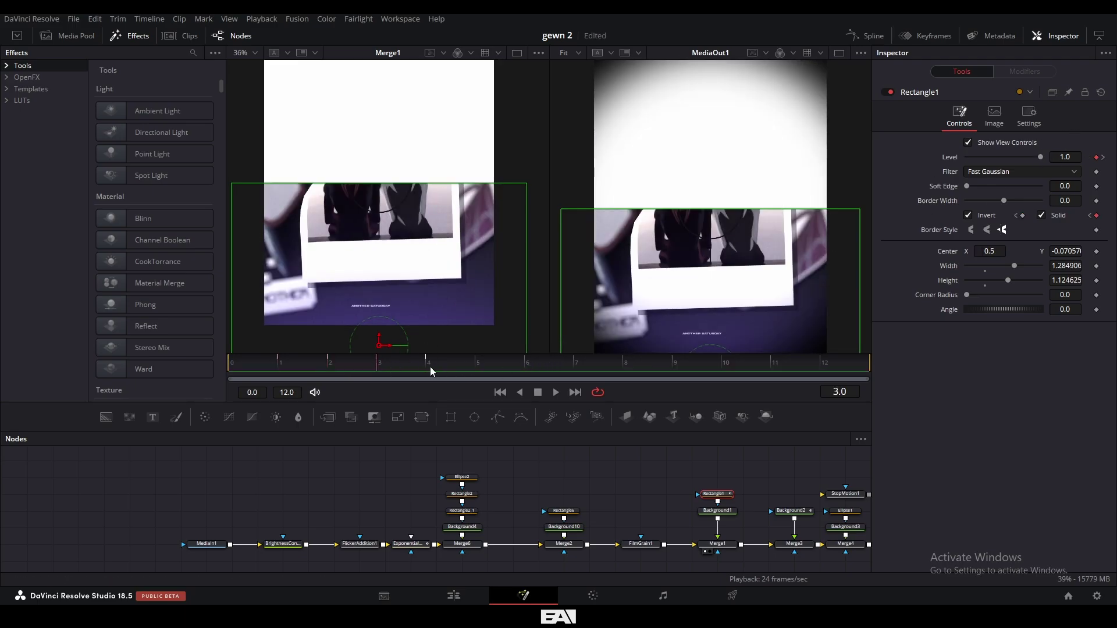
drag(431, 366, 174, 375)
Step: Preview Merge4 in a single viewer and inspect the vignette's Background3 and Ellipse1 mask
click(338, 505)
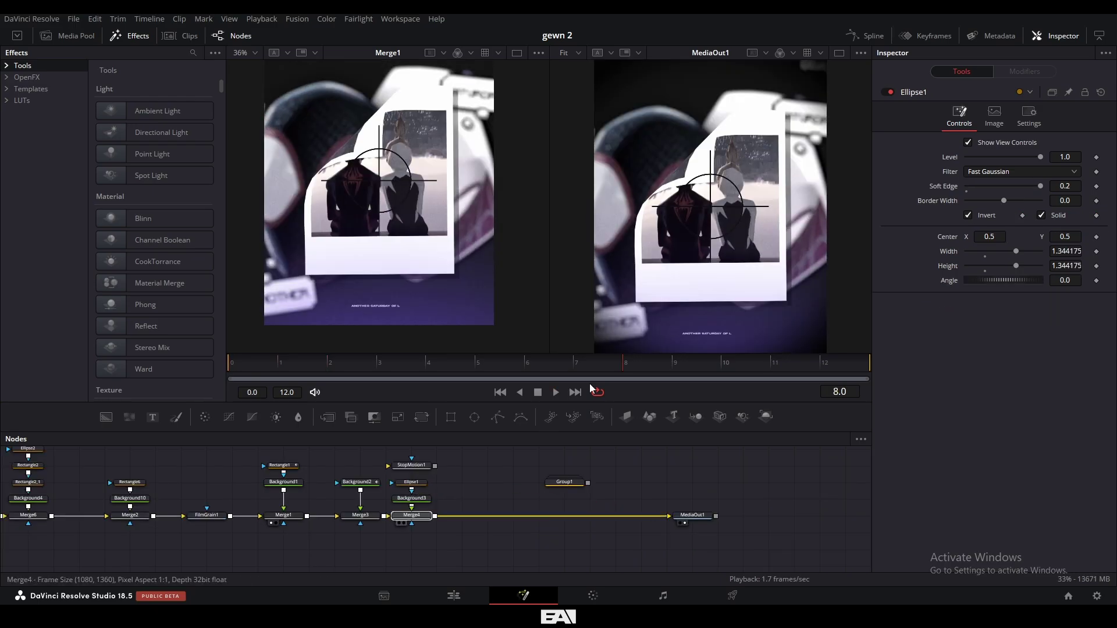
drag(625, 353, 669, 291)
click(838, 52)
scroll(613, 209, down, 2)
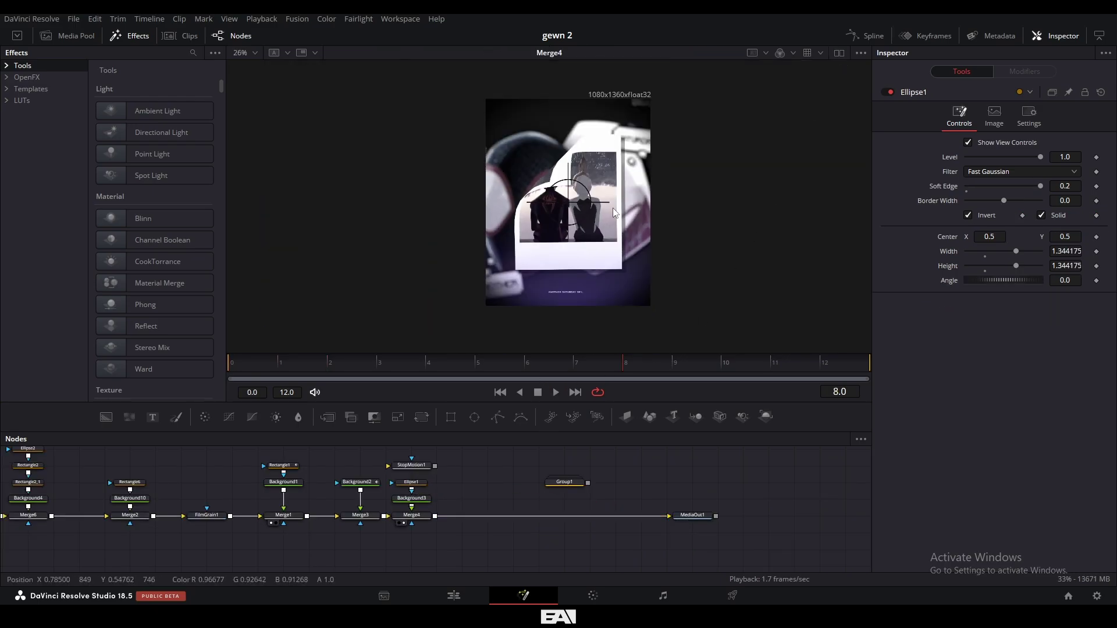
click(423, 499)
click(420, 483)
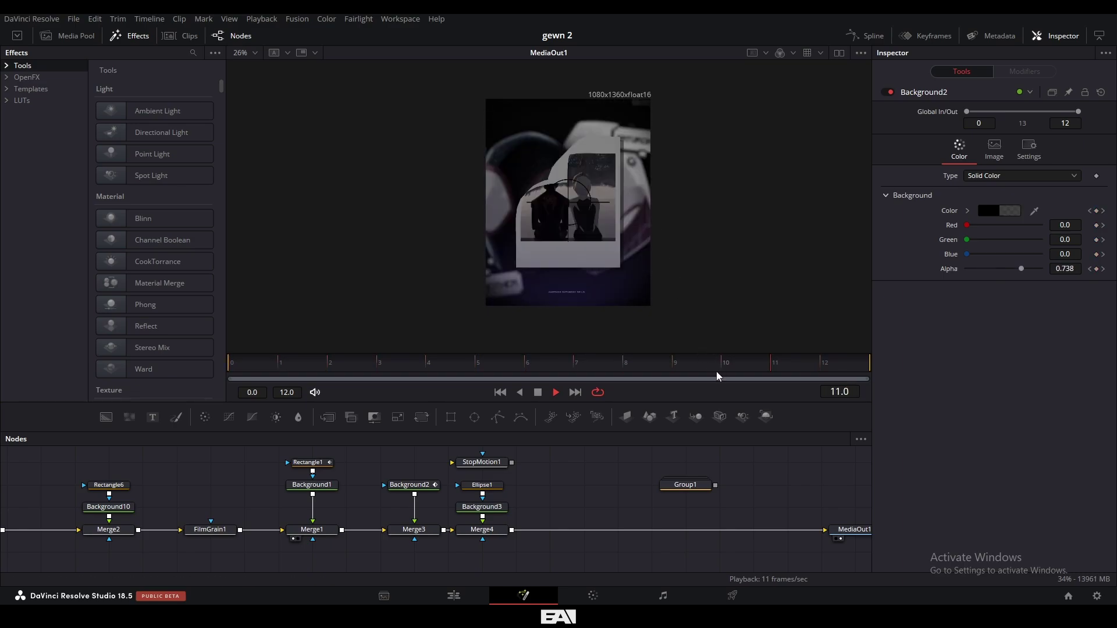
Step: Select Background2 and check its keyframed alpha fade to black across the final frames
click(629, 372)
click(411, 485)
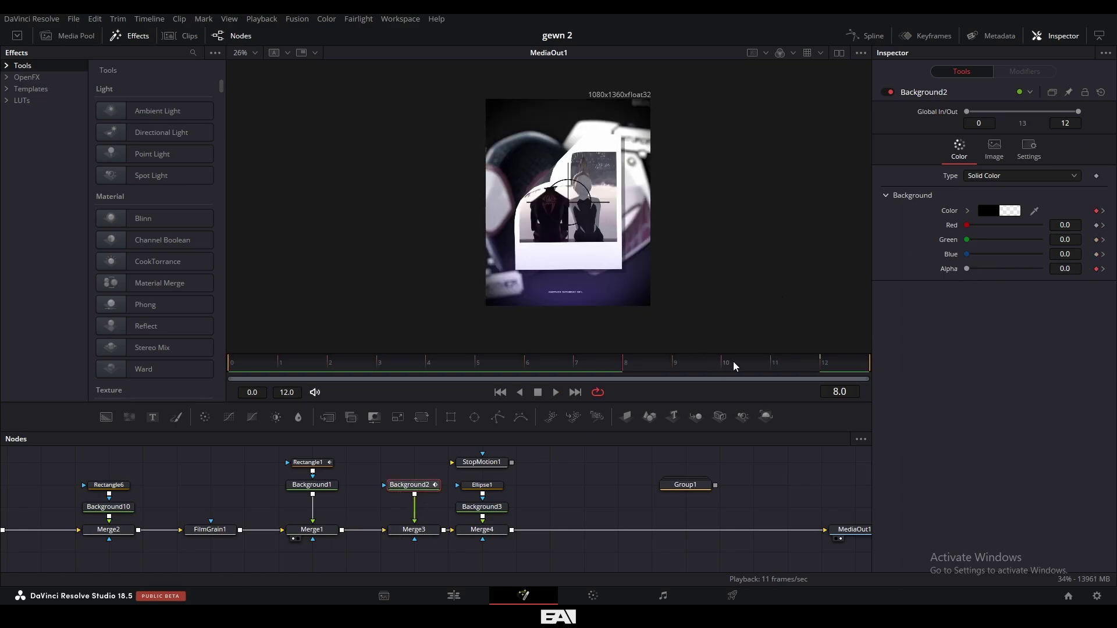
click(813, 367)
scroll(620, 228, up, 2)
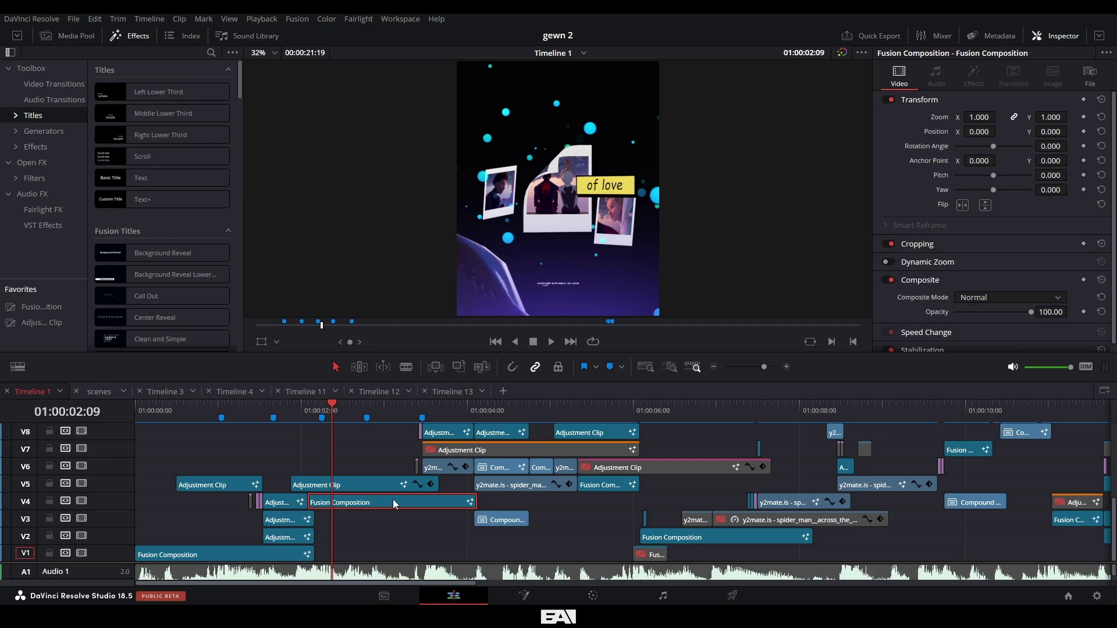
Step: Open the V4 Fusion Composition in Fusion and survey the image-plane and particle branches of its 3D node tree
right_click(393, 500)
click(434, 418)
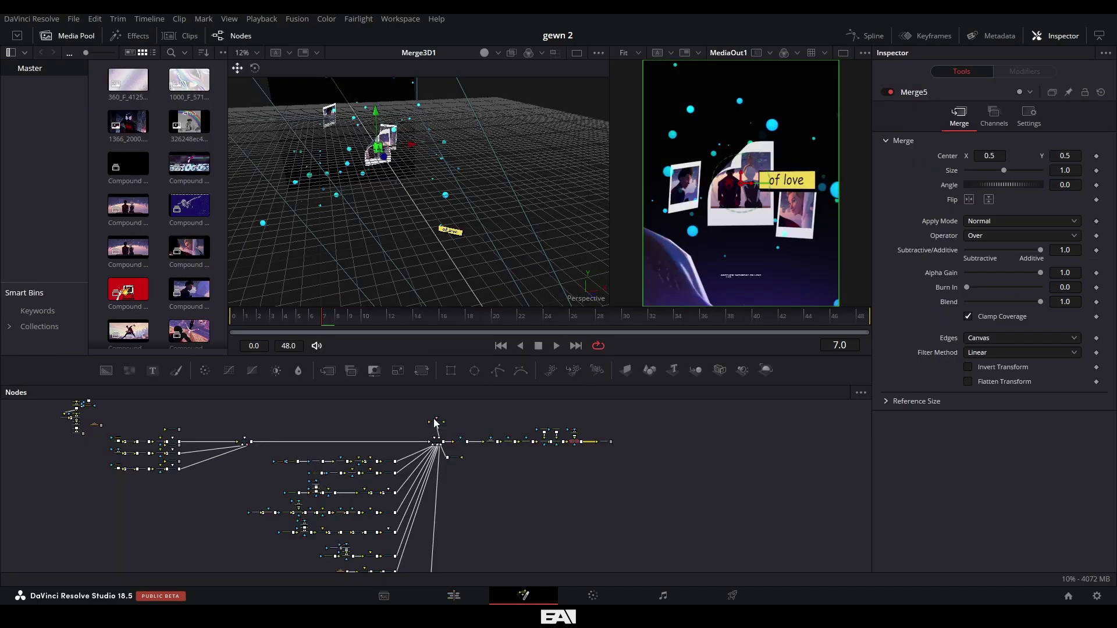
scroll(378, 538, up, 5)
drag(407, 496, 434, 487)
scroll(355, 493, up, 2)
drag(314, 516, 463, 525)
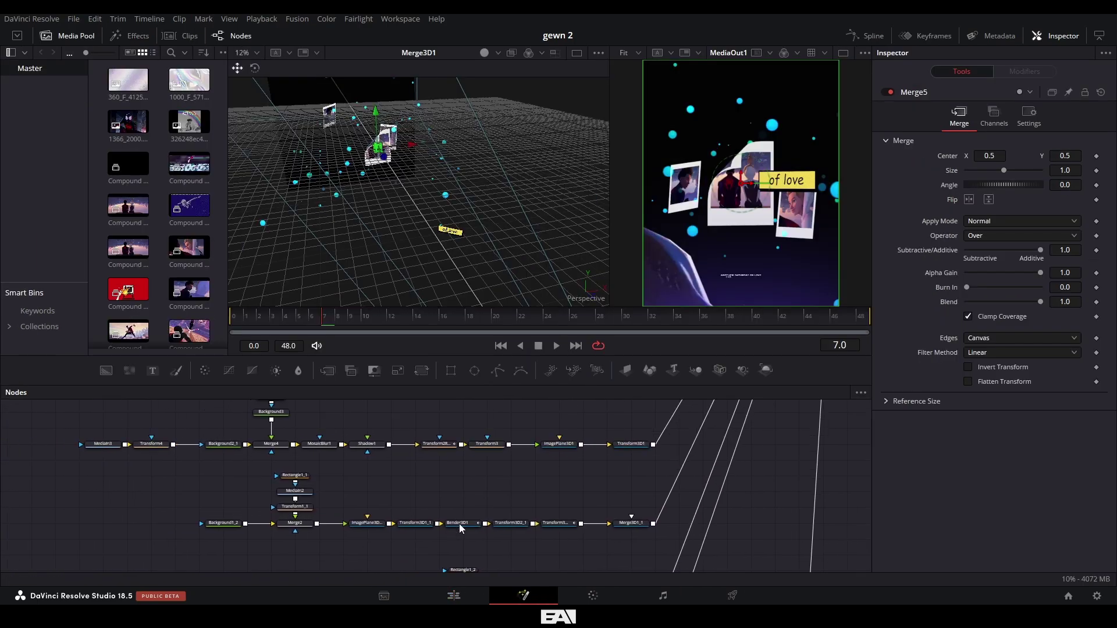
scroll(302, 419, up, 4)
scroll(455, 477, left, 1)
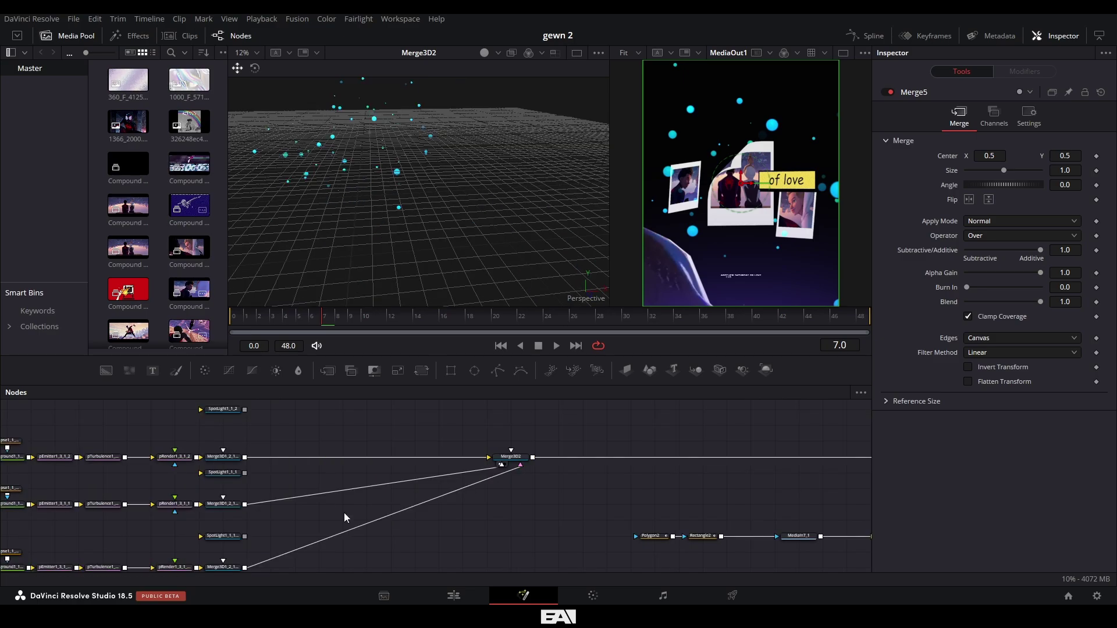
Step: Examine the particles at Merge3D2, and compare the 3D scene at Merge3D1 with the final output
drag(392, 192, 432, 213)
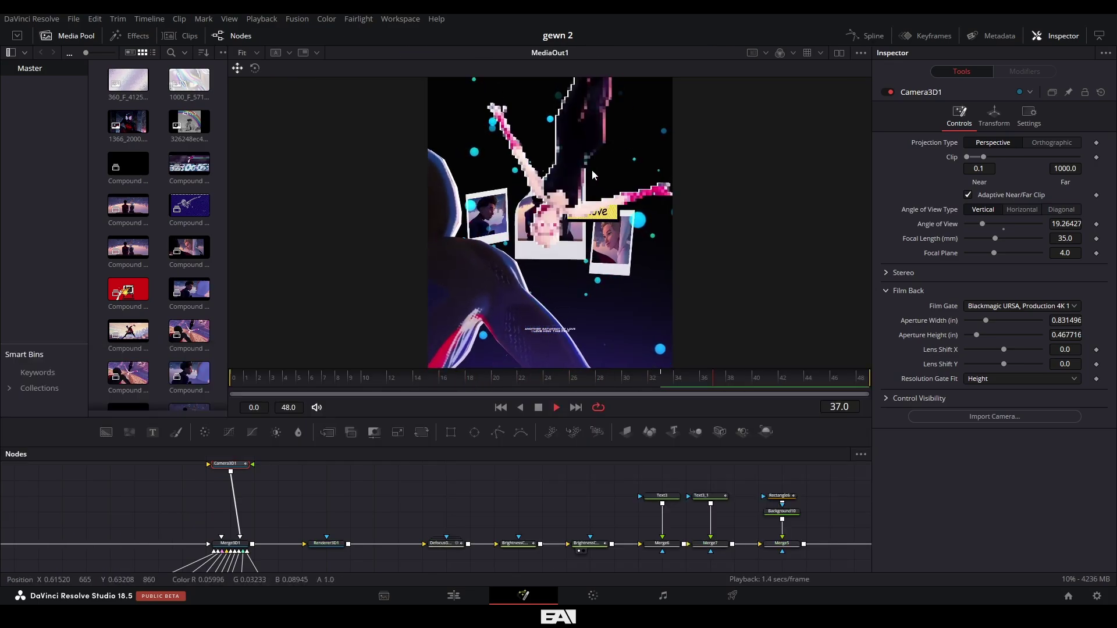
scroll(554, 151, up, 2)
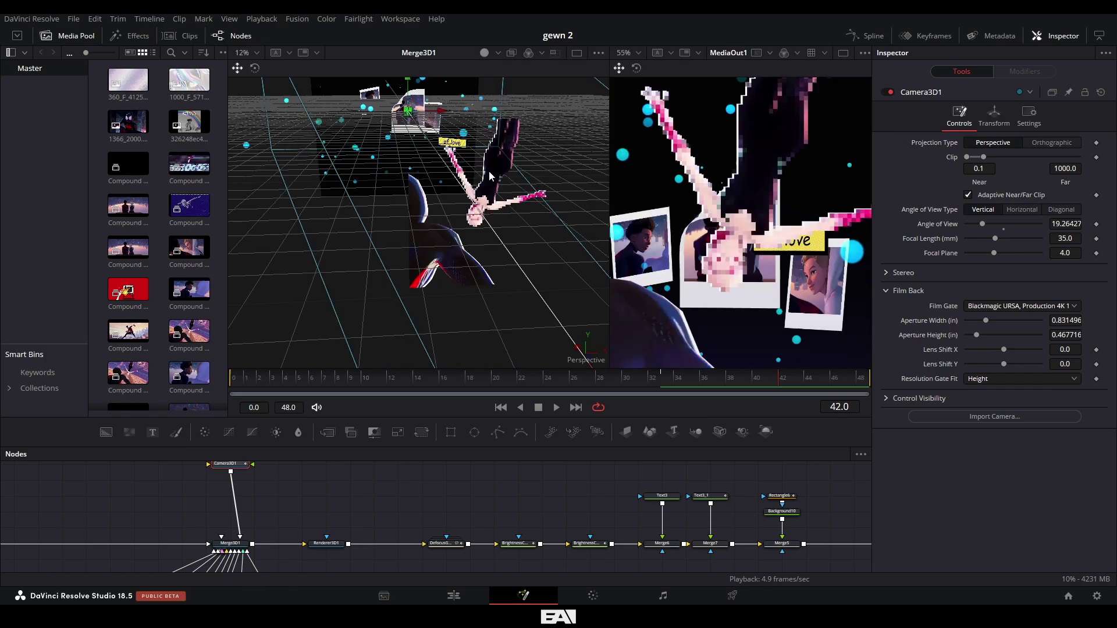
drag(609, 210, 508, 209)
drag(410, 198, 394, 204)
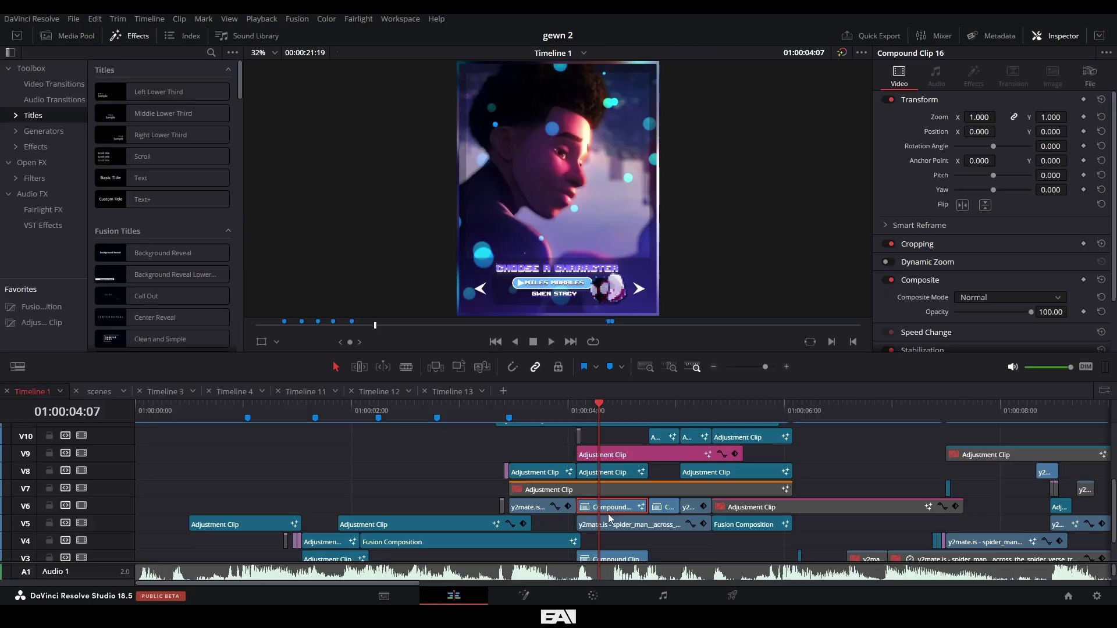
Step: Open Compound Clip 16 in Fusion, preview its DefocusGamma and Merge5 nodes, and return to the Edit page
right_click(614, 506)
click(659, 310)
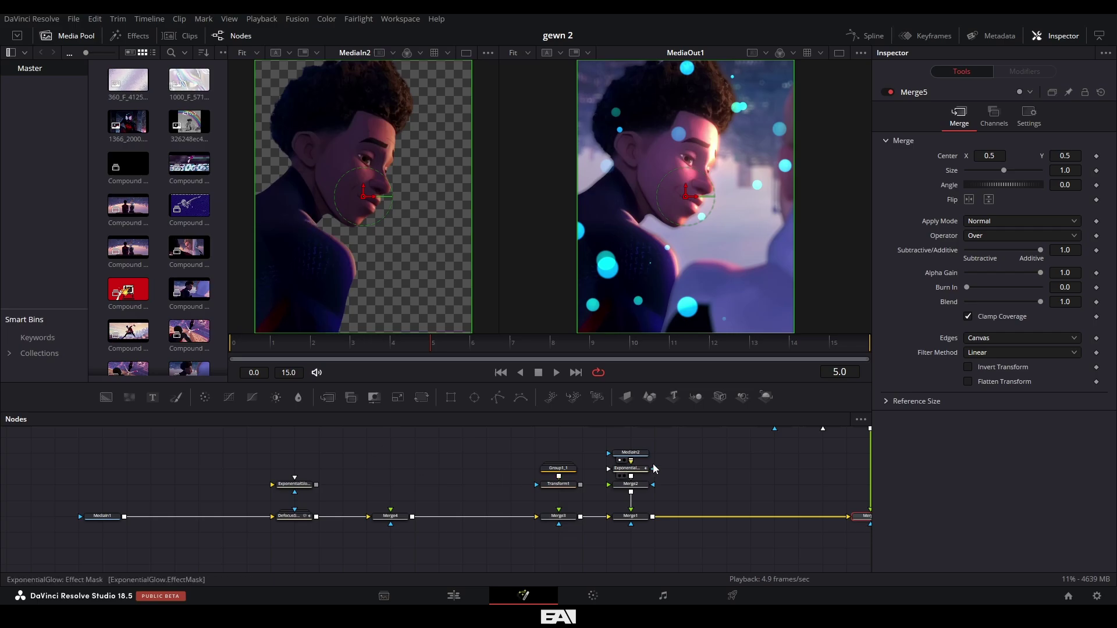
drag(294, 517, 357, 234)
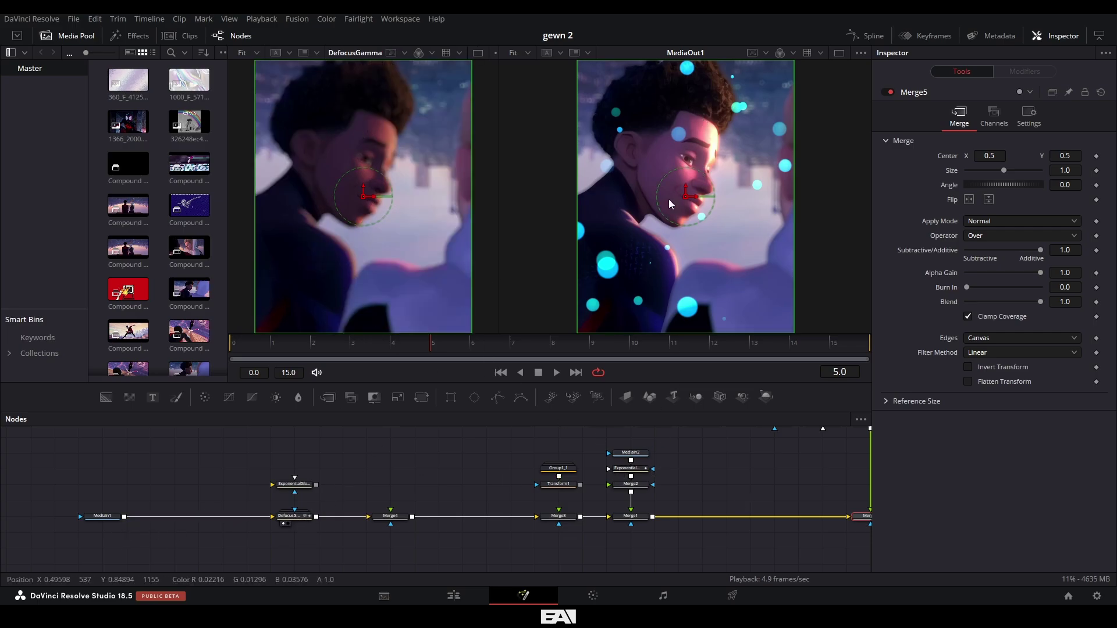
drag(568, 533, 378, 216)
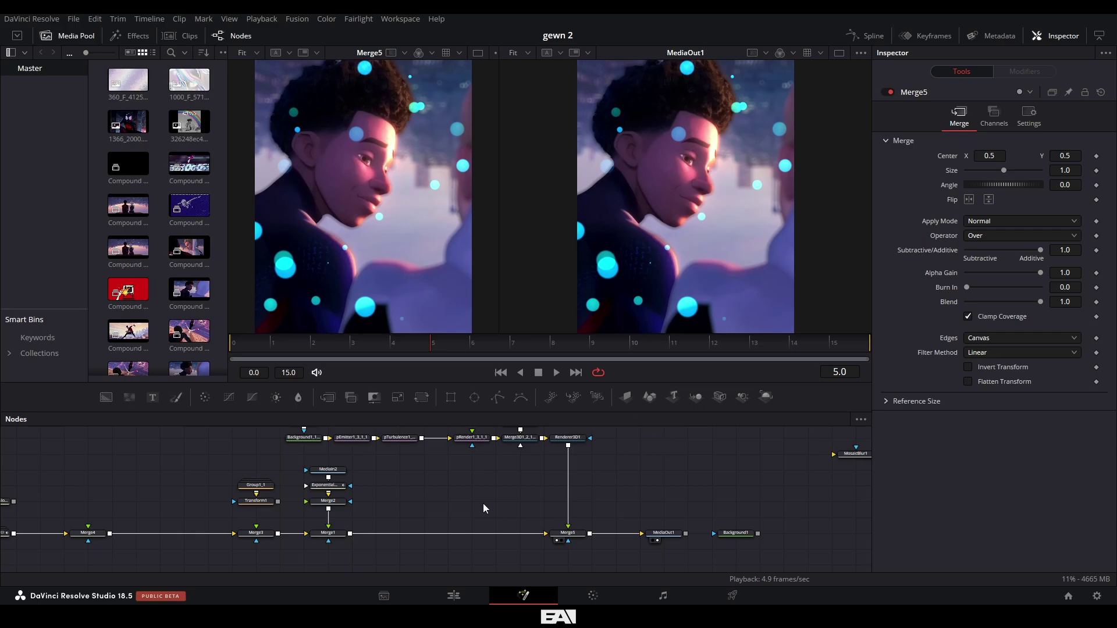
click(454, 596)
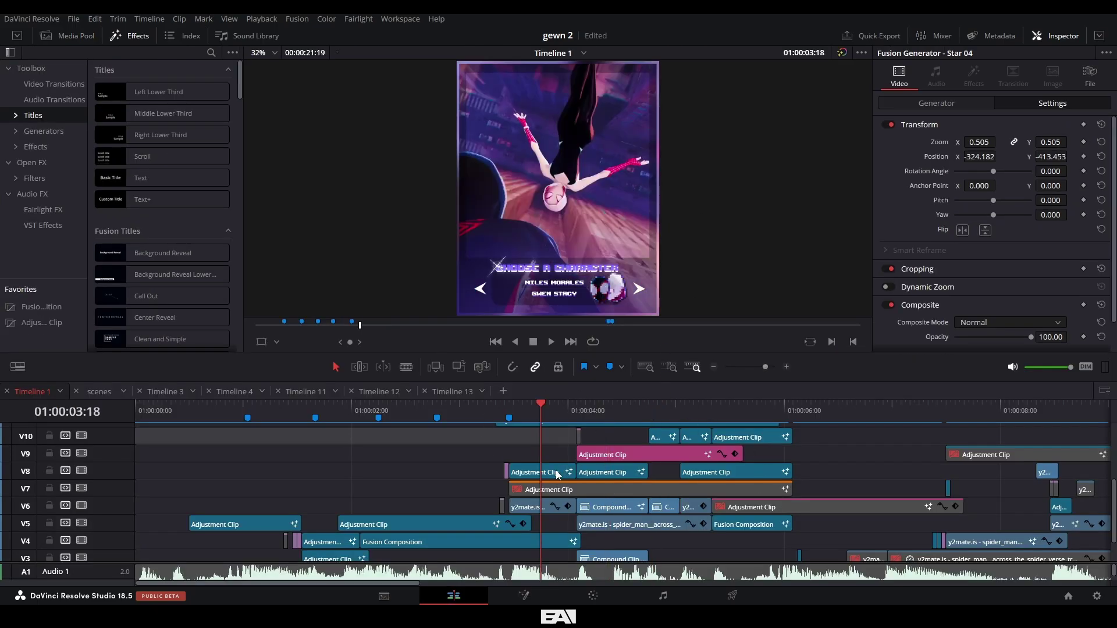
Step: Open the first V8 adjustment clip in Fusion and play its Transform1 size animation from frame 0
right_click(557, 474)
click(547, 399)
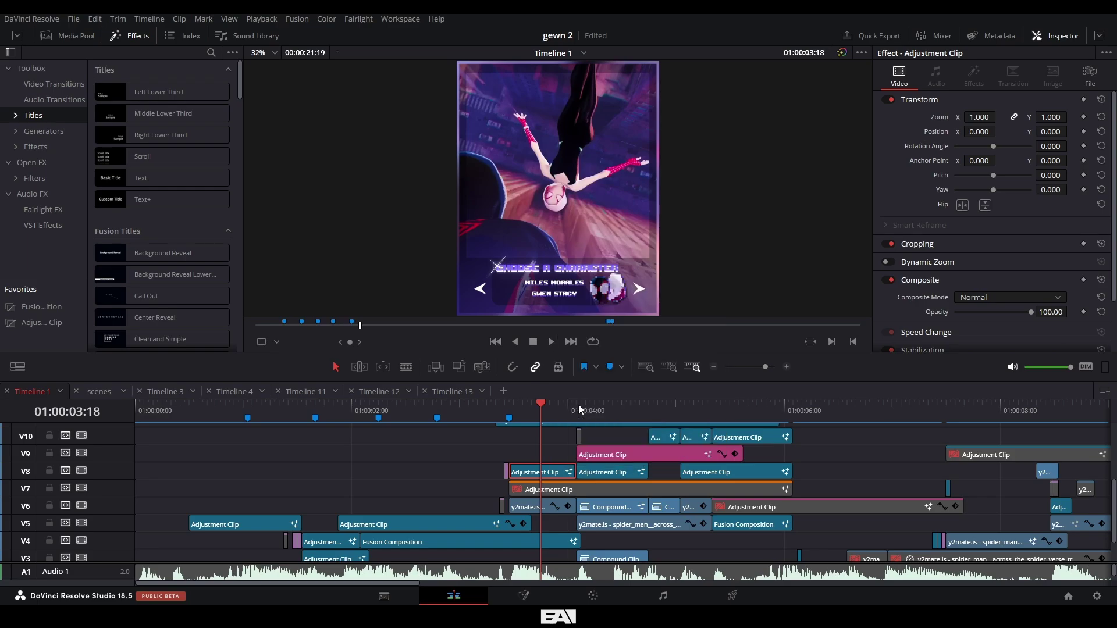
drag(225, 479, 613, 550)
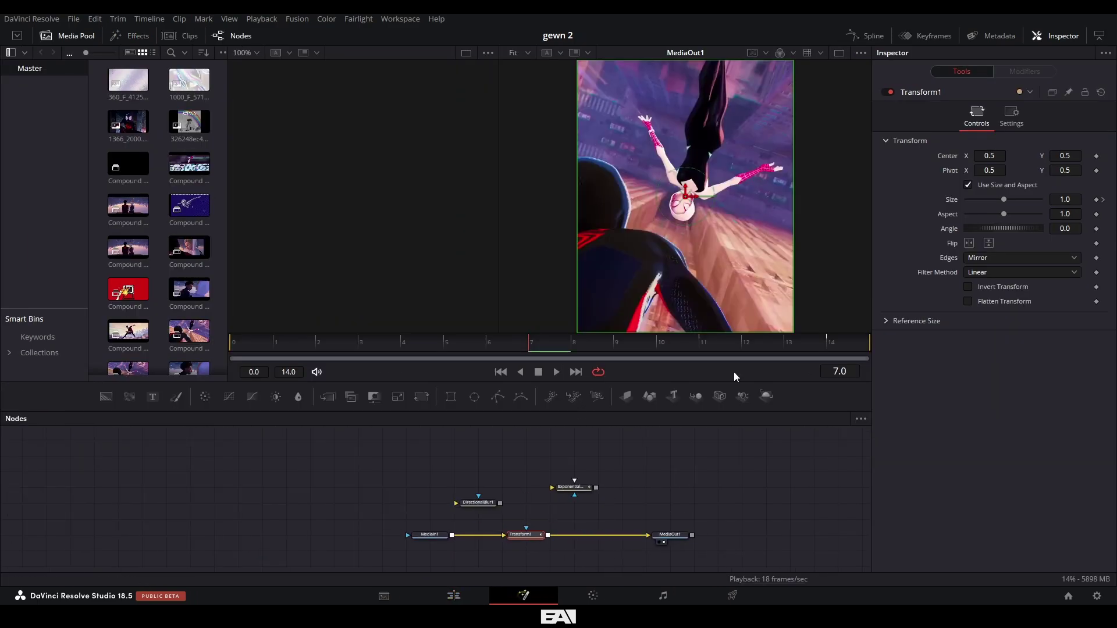
click(233, 343)
key(space)
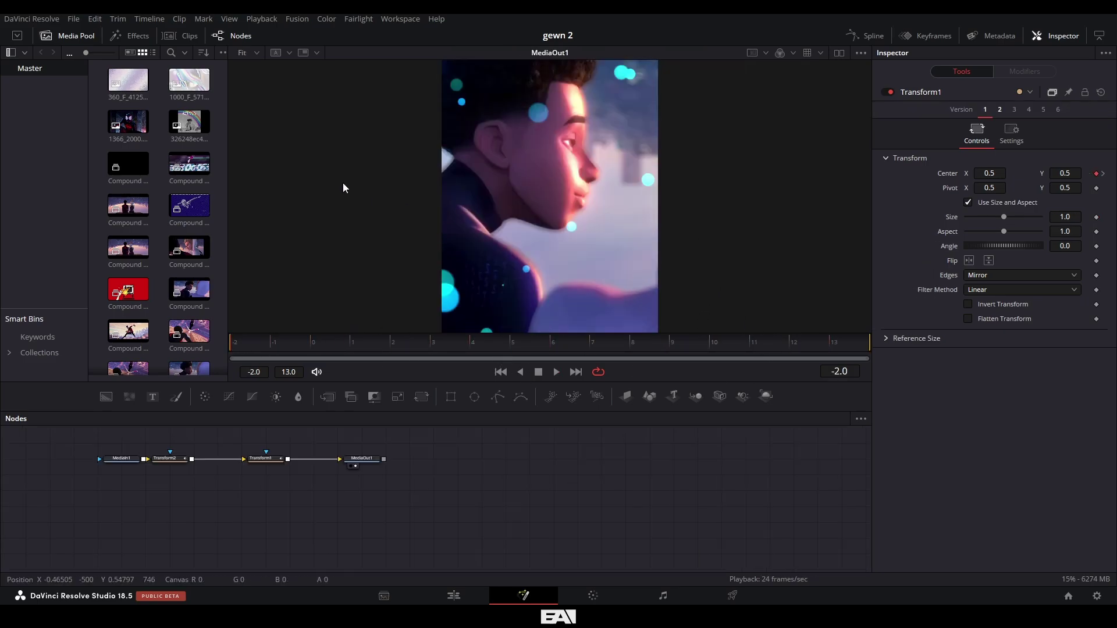
Step: Return to the Edit page and move the playhead to 01:00:04:19
click(453, 595)
click(652, 410)
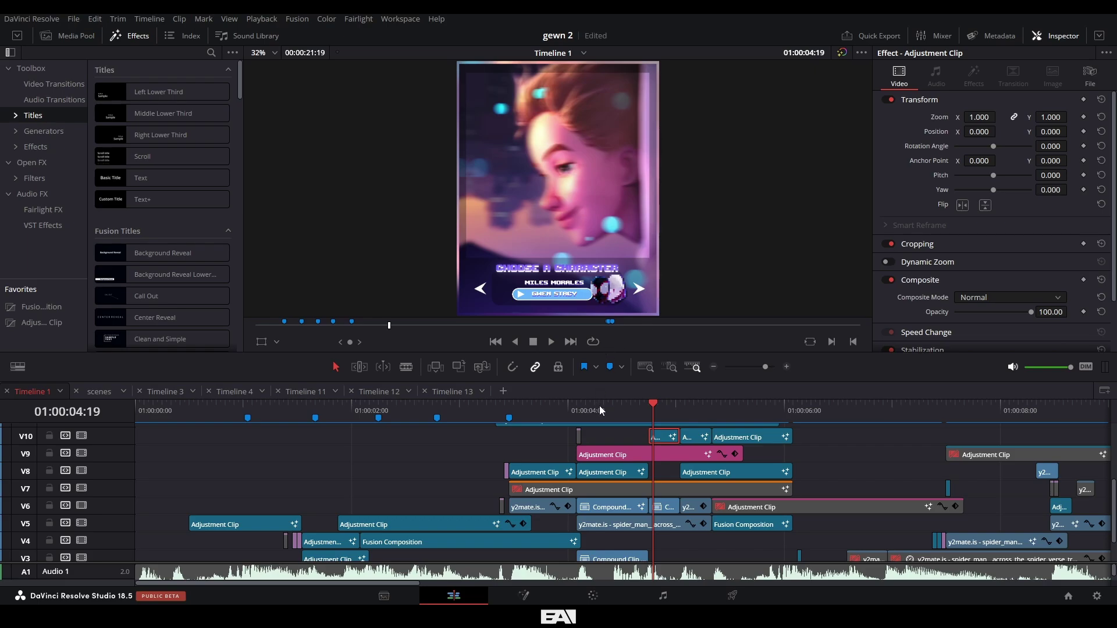
Step: Play the character-select shot, move the playhead to 01:00:04:09, and open the V11 adjustment clip in Fusion
key(space)
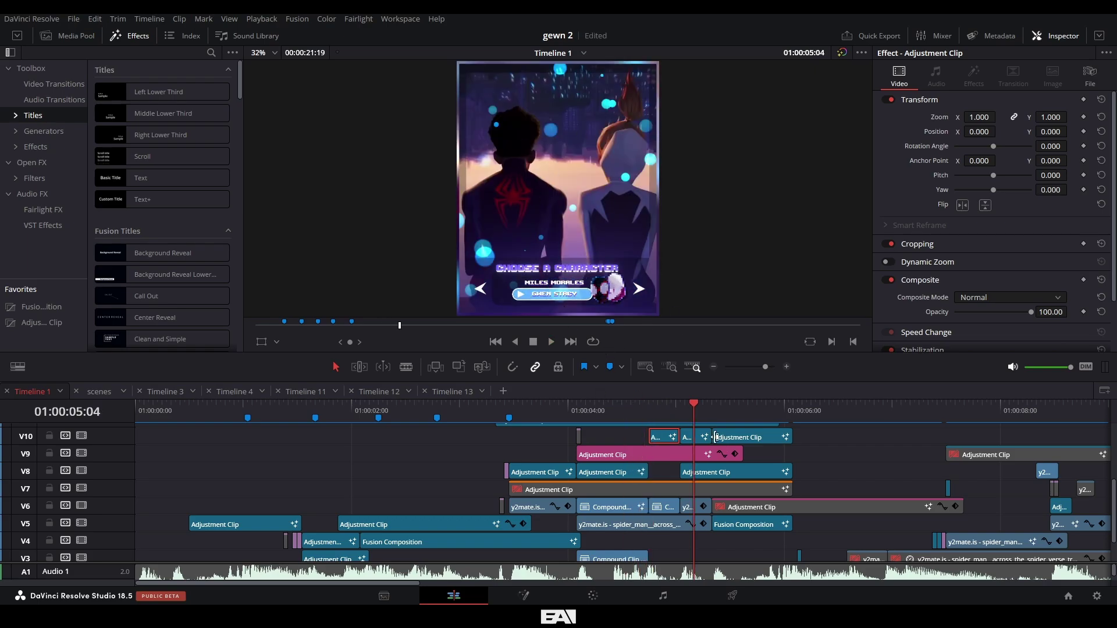
click(609, 405)
scroll(621, 496, up, 3)
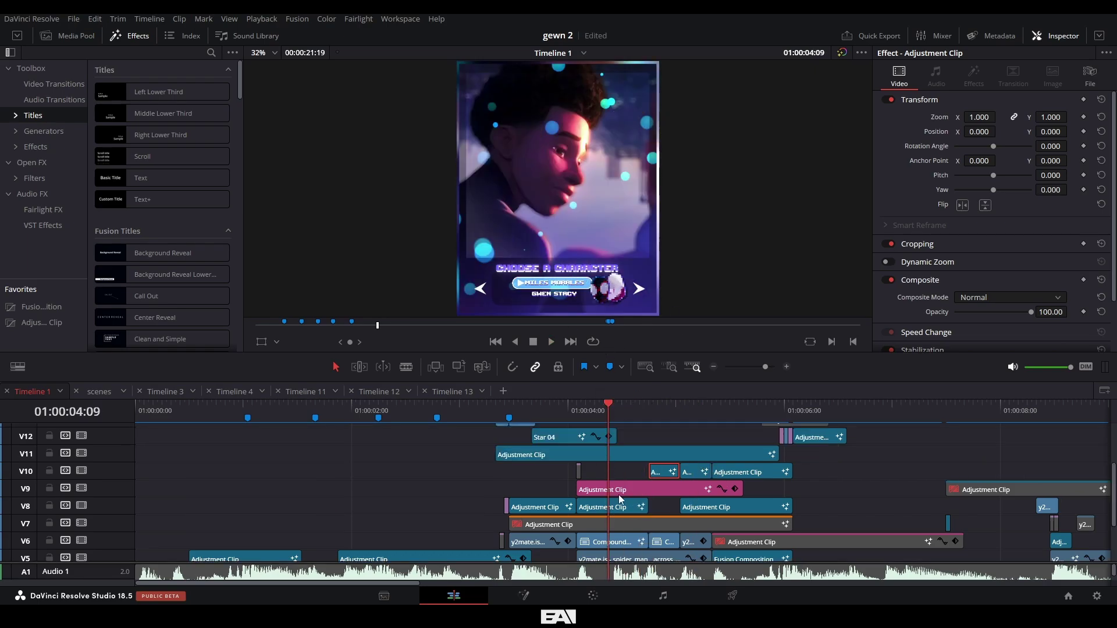
right_click(628, 463)
click(665, 397)
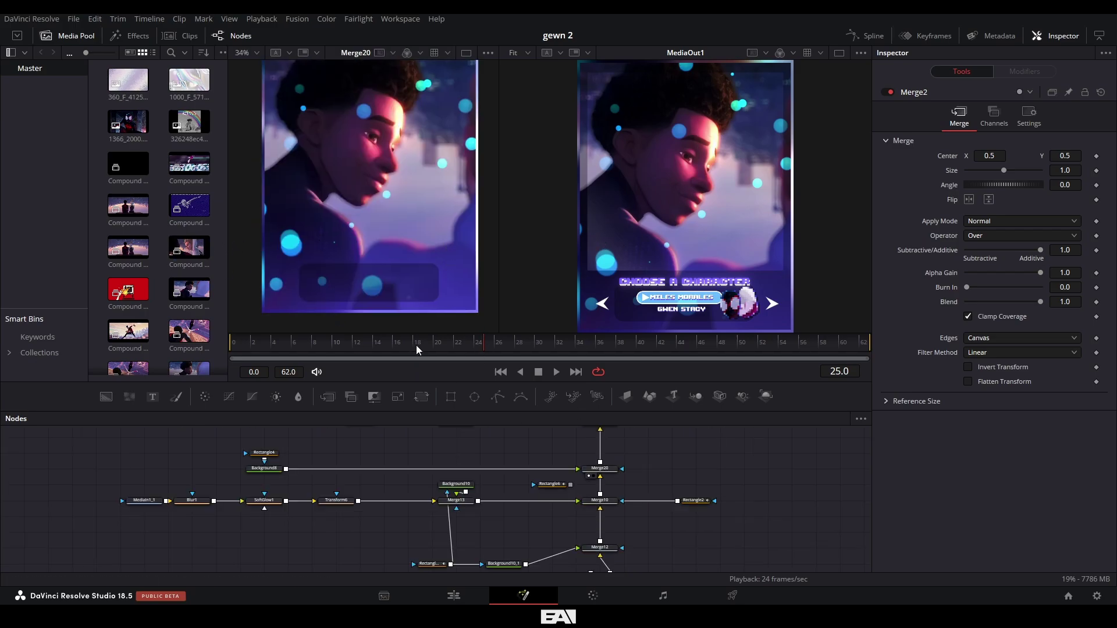
Step: Examine the MediaIn1_1 branch through Blur1 and SoftGlow1, and preview Transform6
drag(130, 477, 176, 484)
click(229, 515)
click(301, 515)
drag(384, 507, 398, 248)
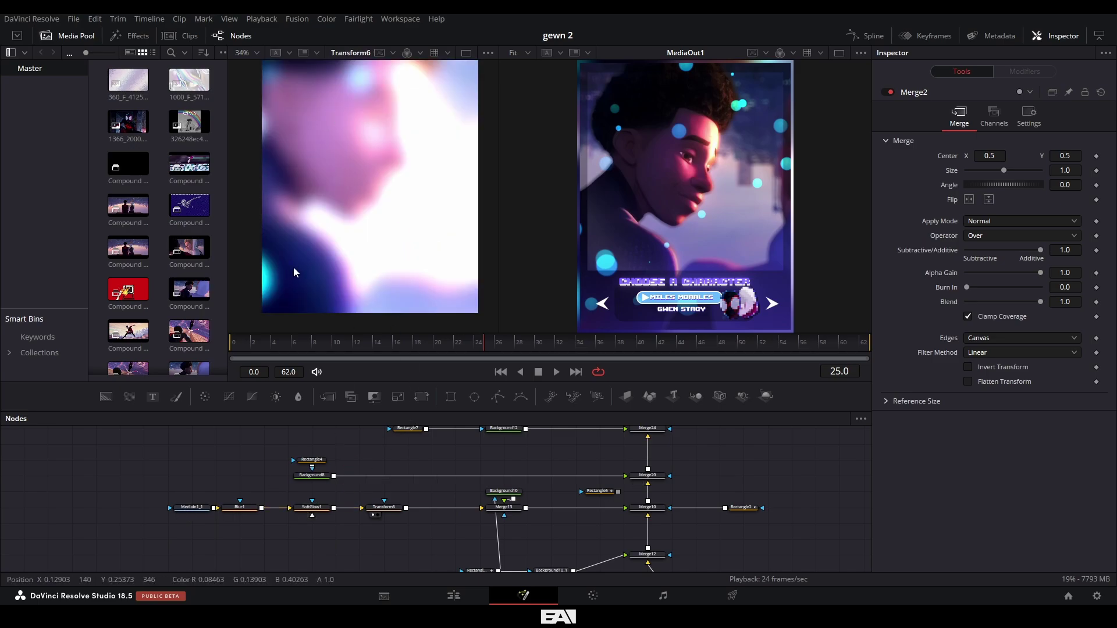
Step: Preview the Rectangle2 border mask on its own, and view the combined image at Merge20
click(748, 509)
key(1)
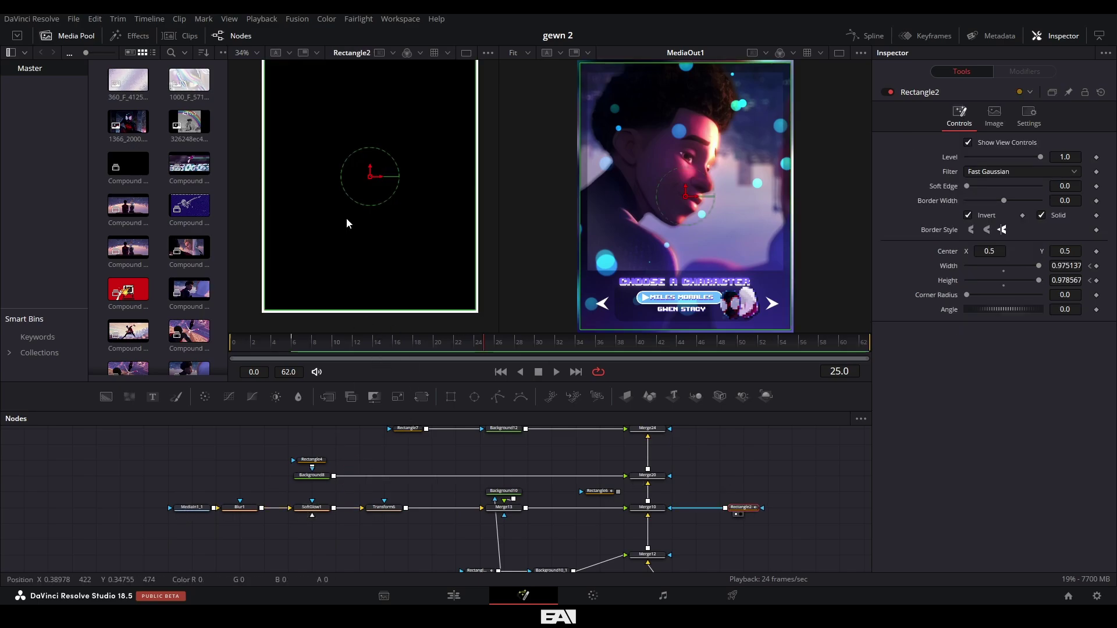
drag(647, 476, 318, 250)
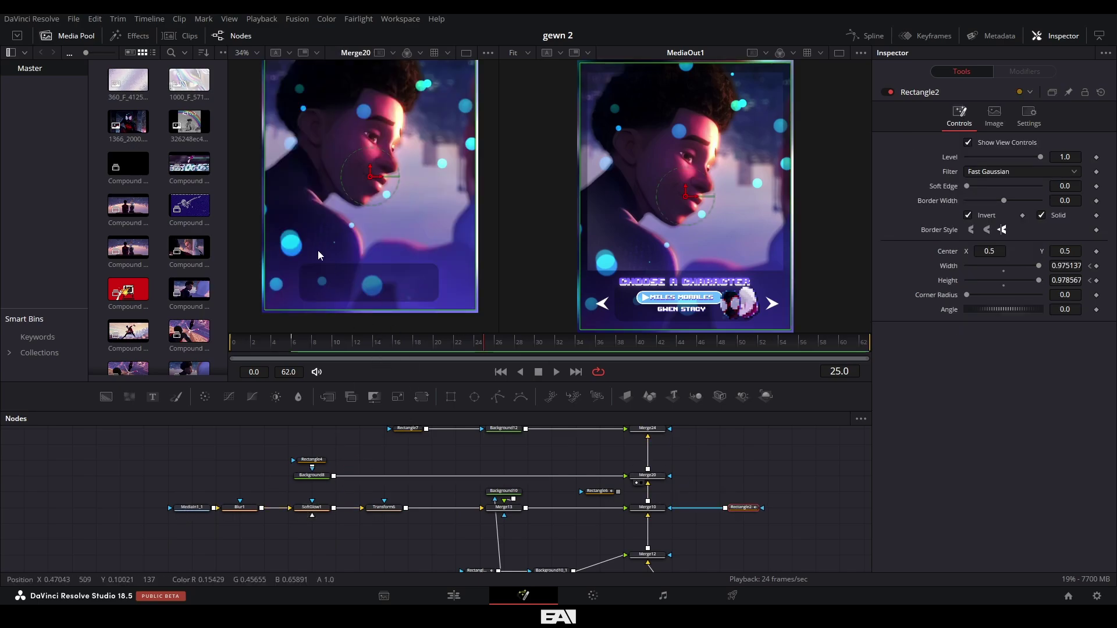
Step: Inspect Background8 and its Rectangle4 mask, and check the frame overlay result at Merge24
click(320, 477)
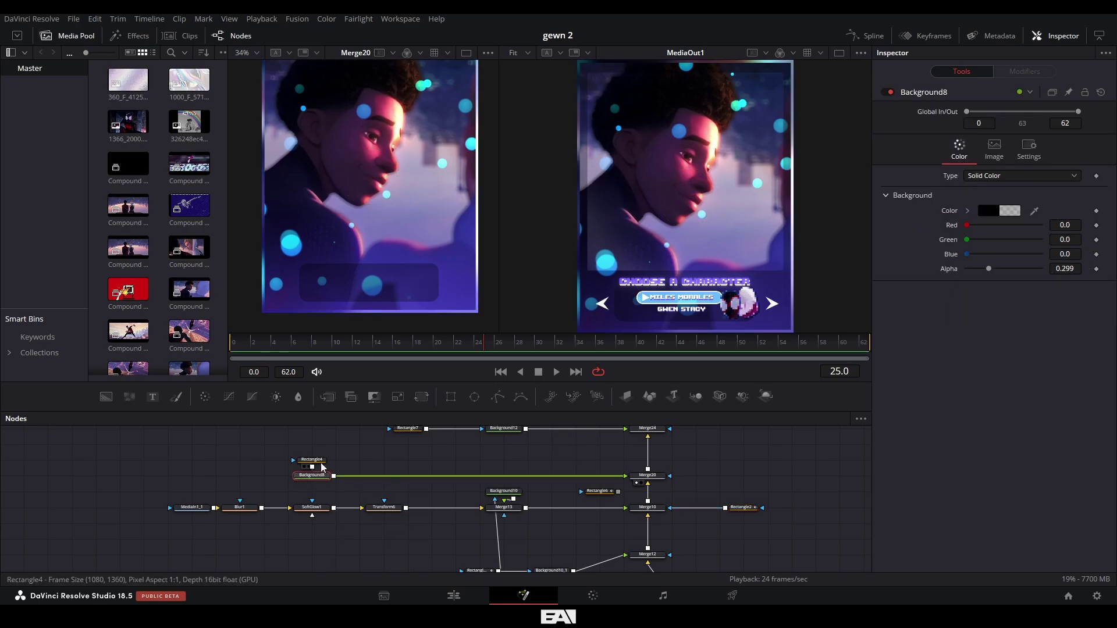
click(319, 461)
click(321, 476)
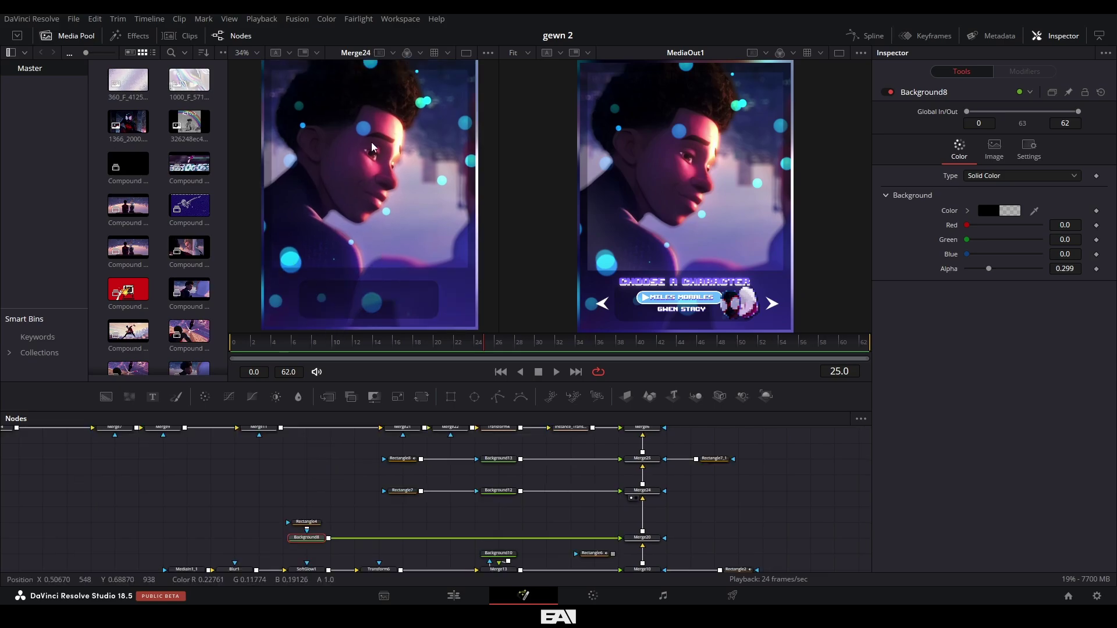
drag(372, 148, 379, 159)
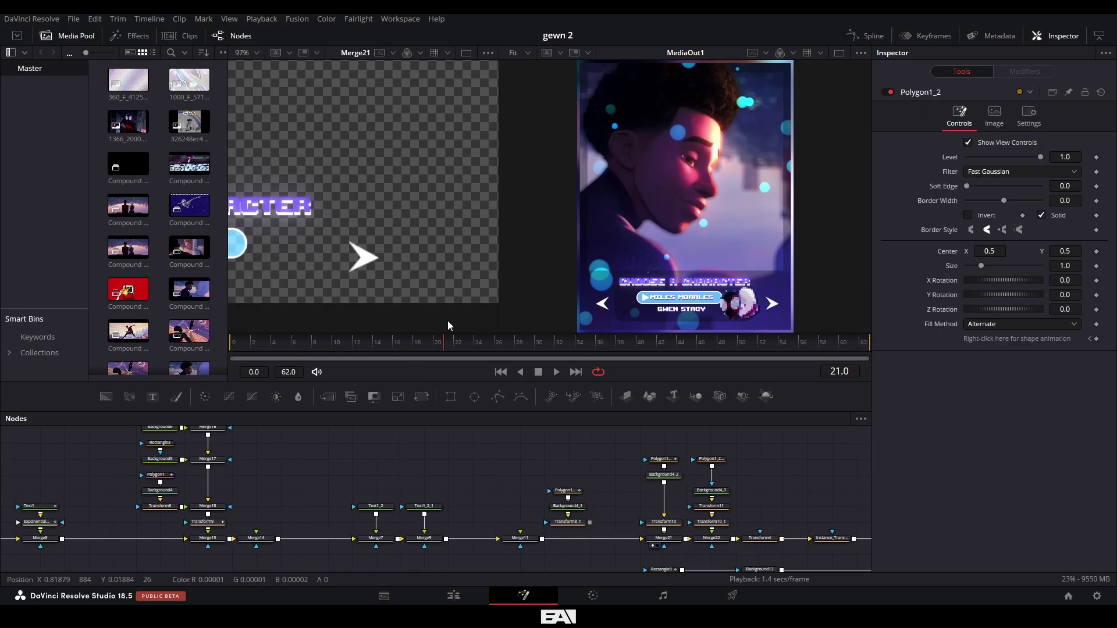
Step: Inspect the white arrow's Background4_2 and Polygon1_2 nodes at Merge21, and preview the neighbouring Merge22
click(652, 476)
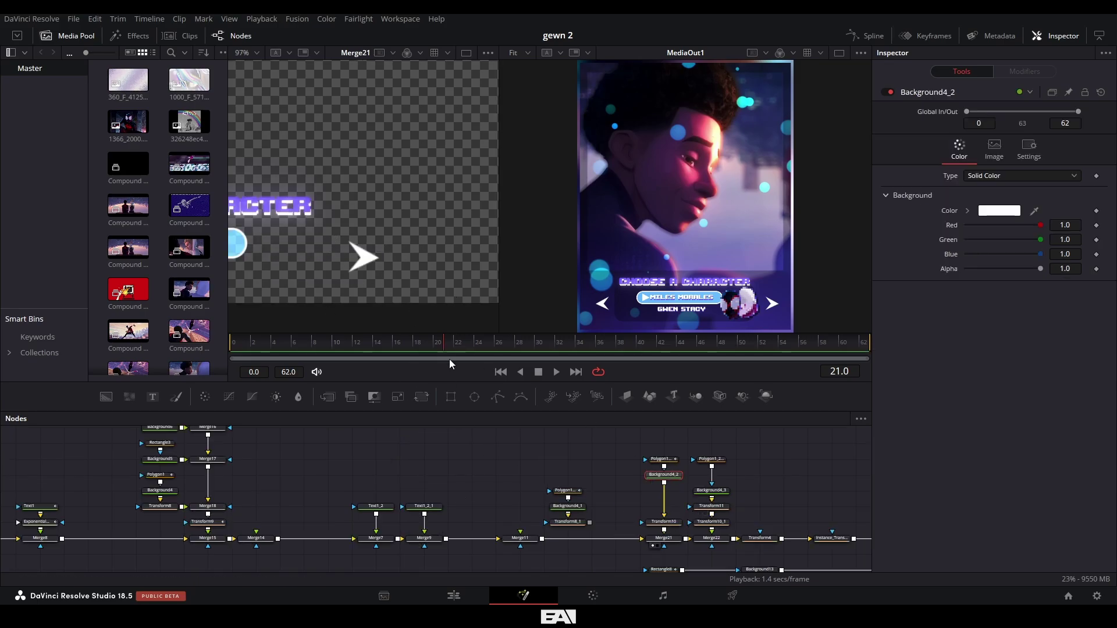
click(671, 460)
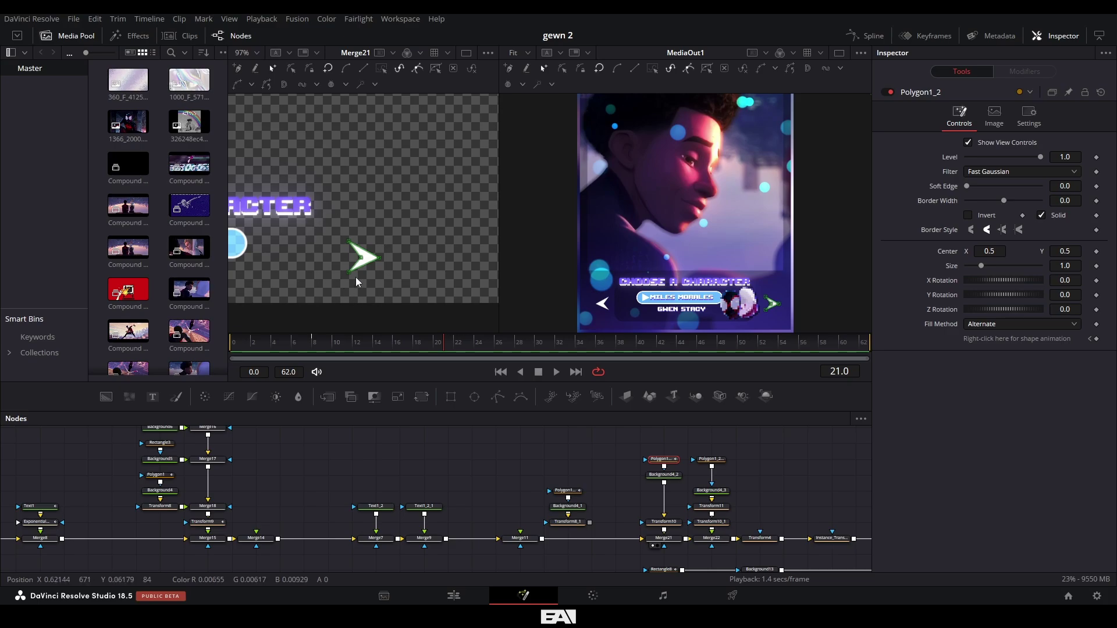
drag(711, 538, 419, 262)
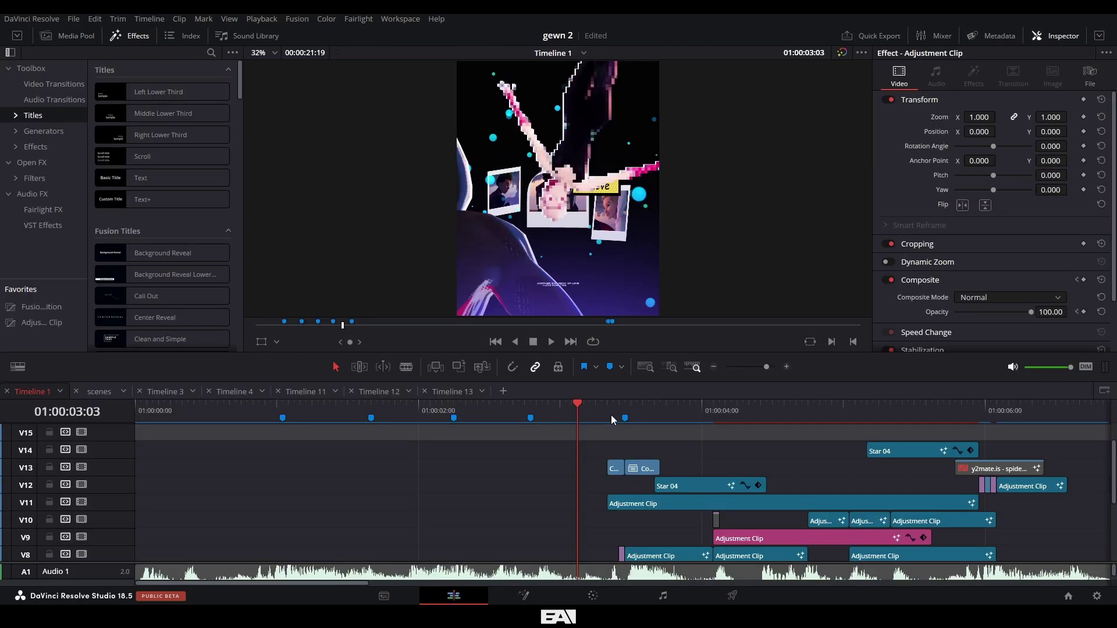
Step: Play the character-select intro on the Edit page, and review the Star 04 clip on V12
click(612, 421)
key(space)
key(space)
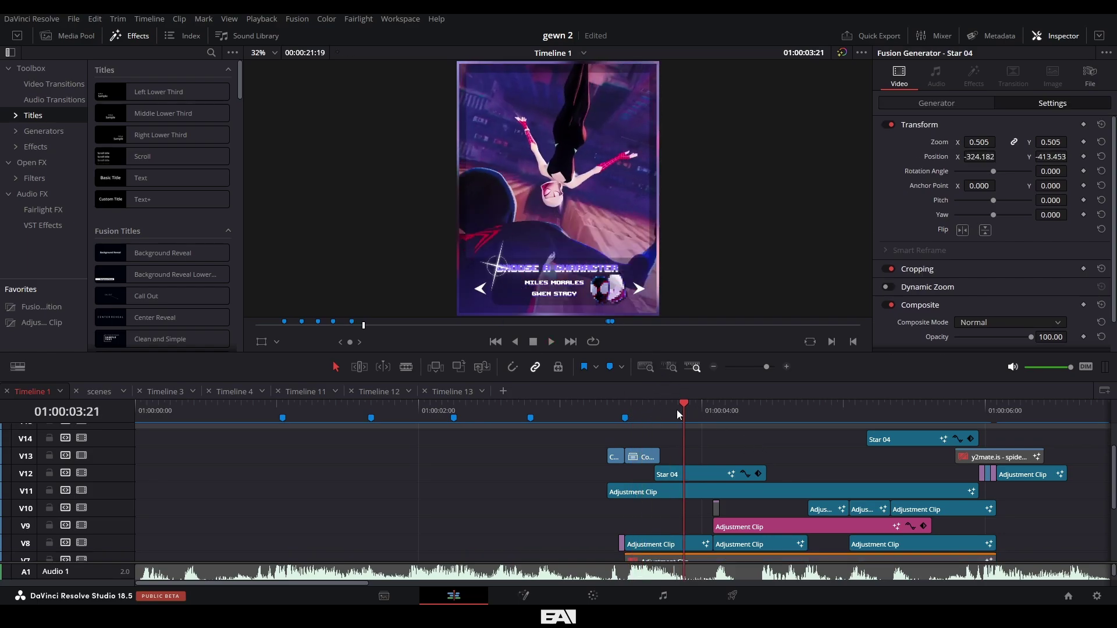
click(695, 476)
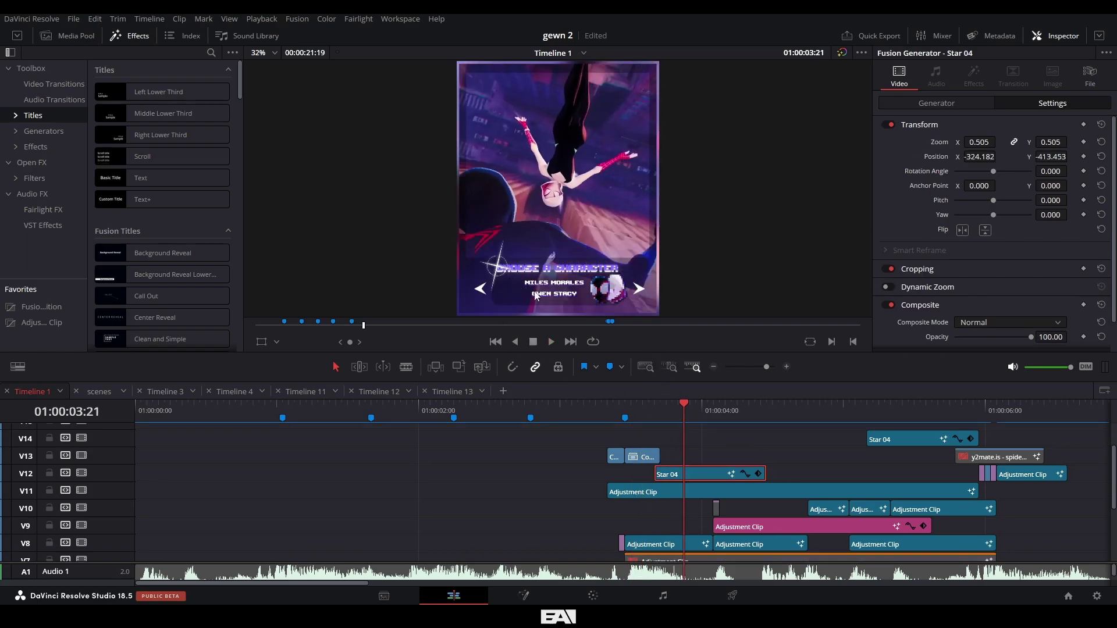
key(space)
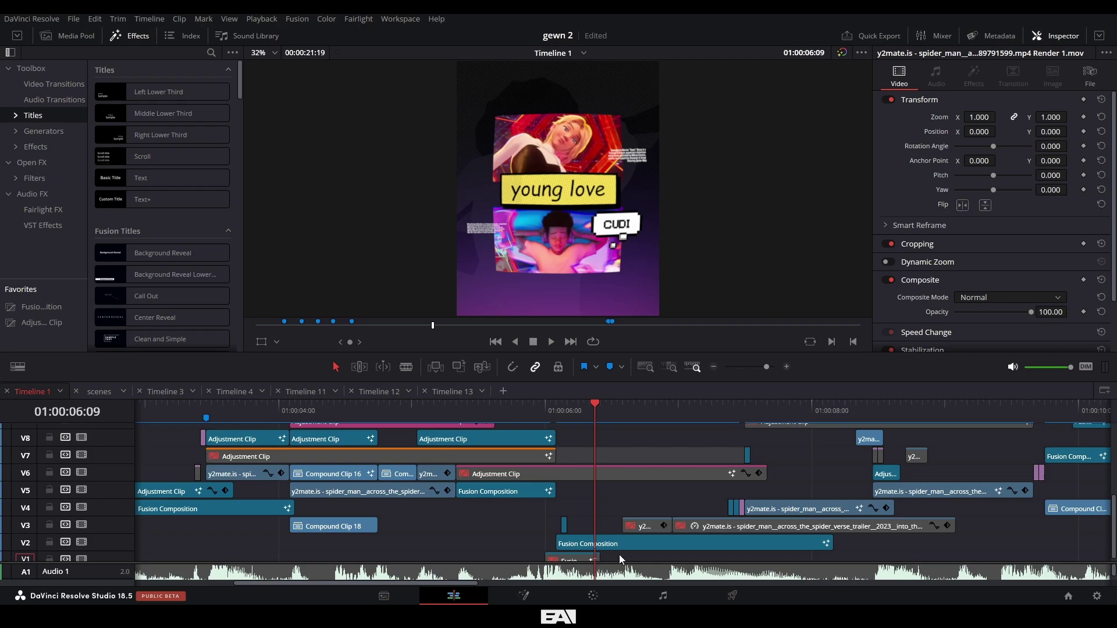
Step: Open the V2 Fusion Composition in Fusion and examine its Merge3D4 scene from several angles
right_click(631, 542)
right_click(631, 541)
click(662, 463)
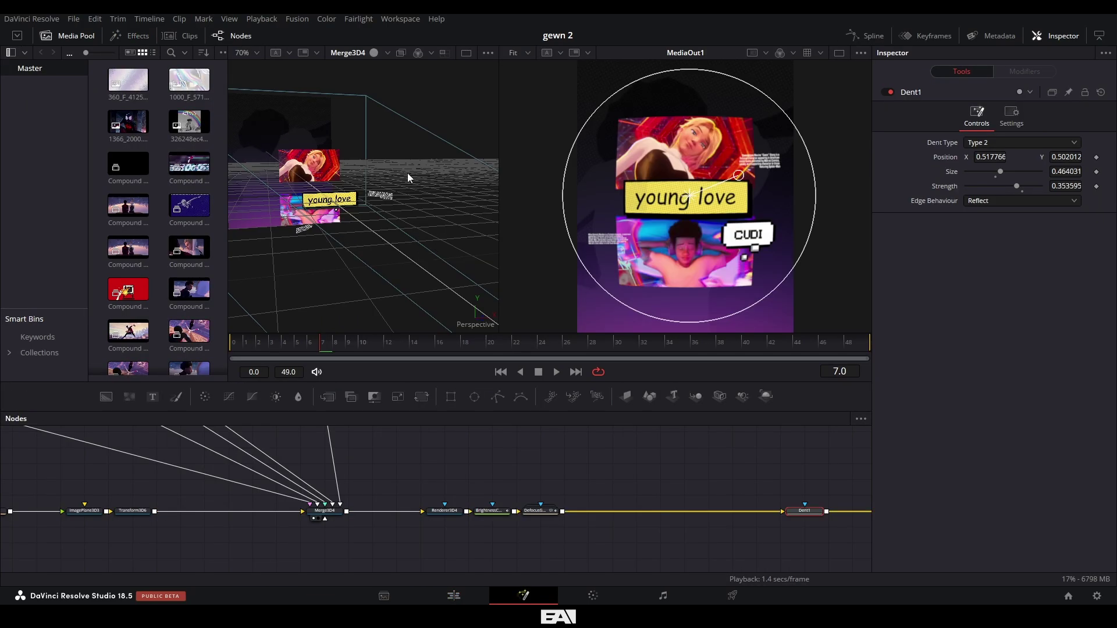
mouse_move(407, 173)
mouse_down()
mouse_move(414, 191)
mouse_move(361, 176)
mouse_move(428, 177)
mouse_up()
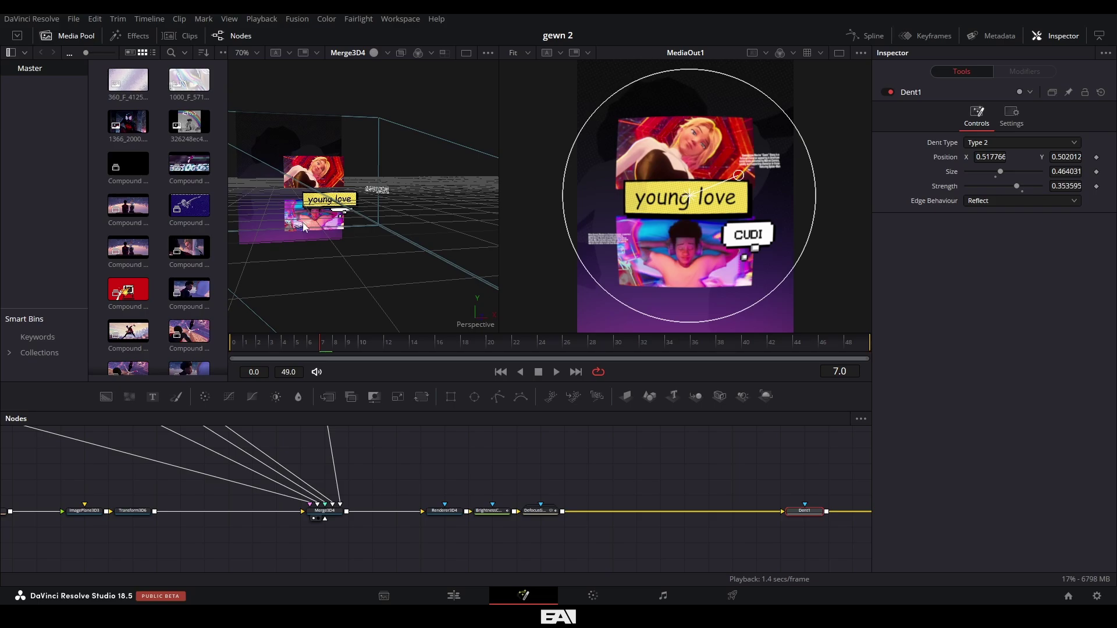
drag(307, 222, 361, 250)
scroll(372, 241, down, 3)
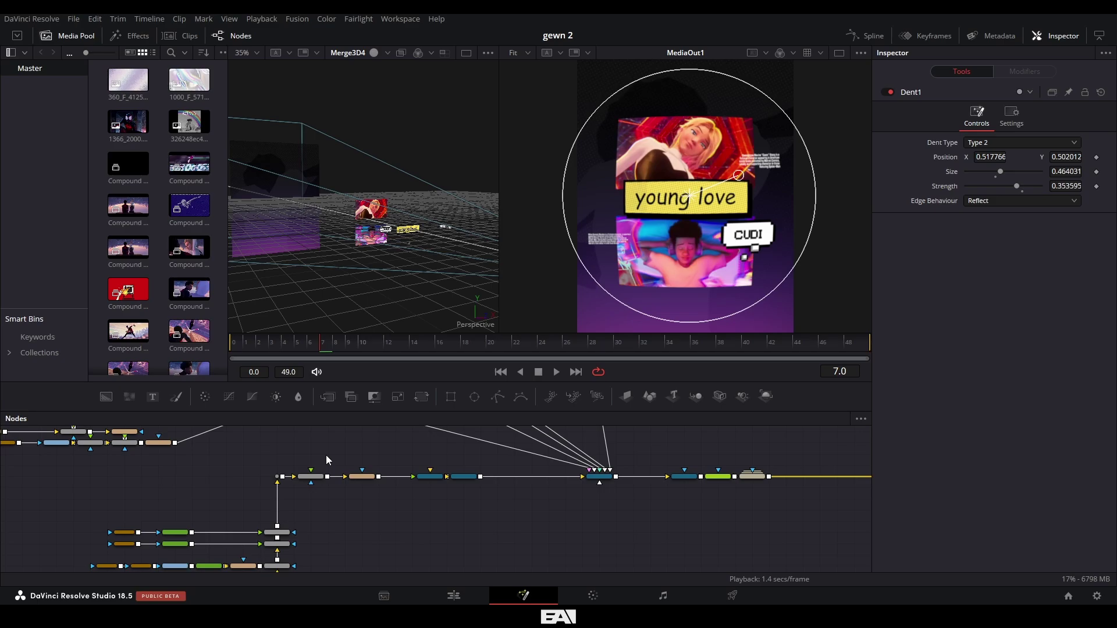
Step: Examine the yellow caption group Group1_1_1 and its text node, compare the caption at frame 14, and collapse the group
click(294, 440)
drag(254, 466, 396, 519)
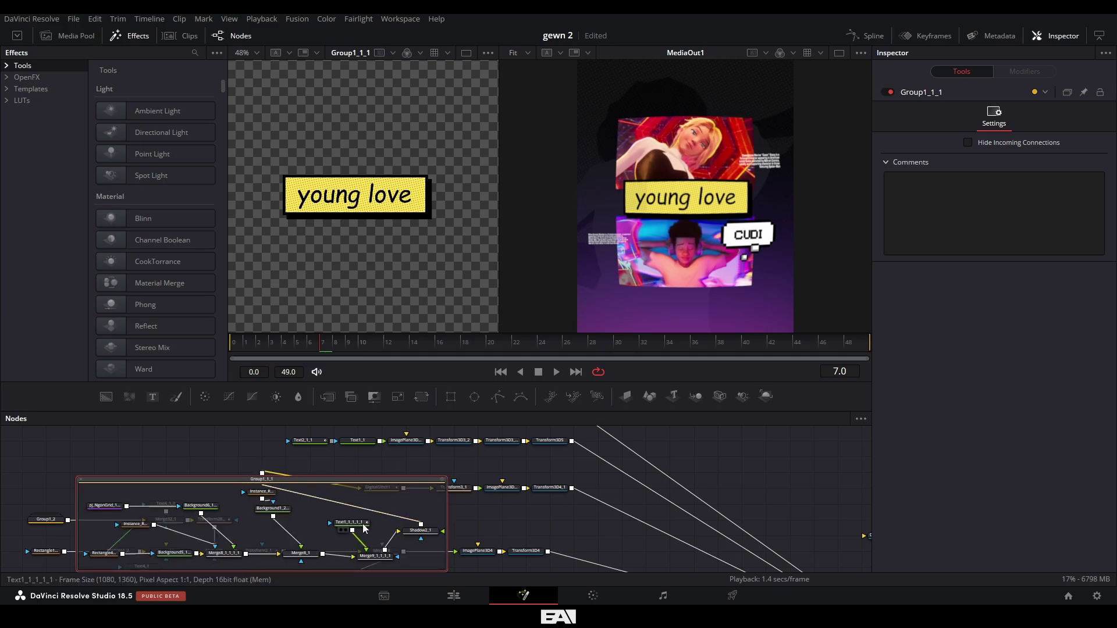
click(346, 522)
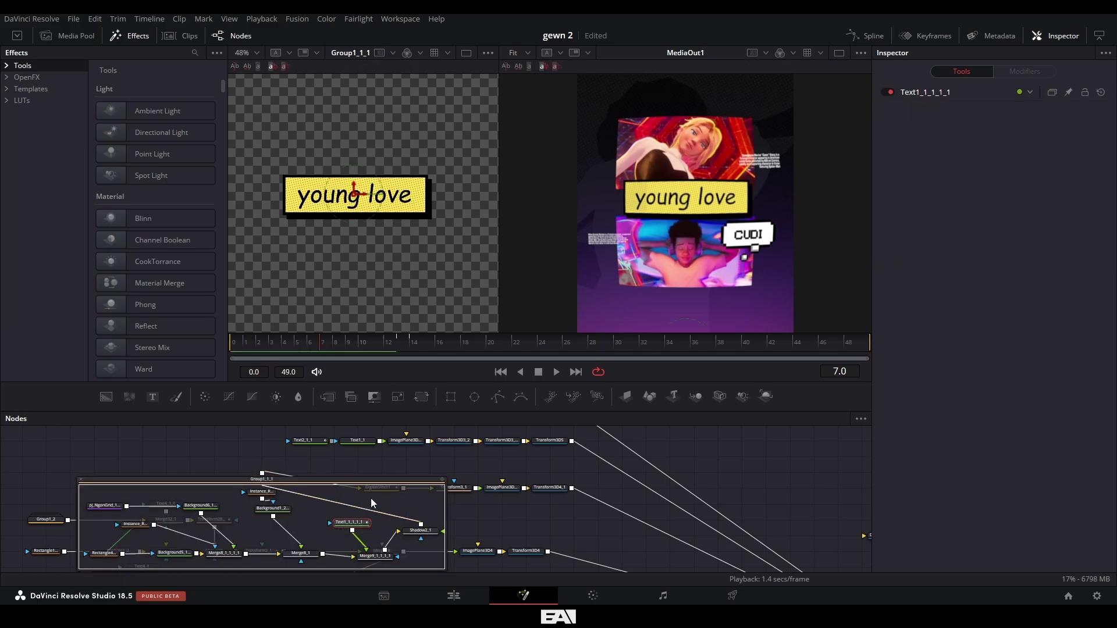
click(411, 346)
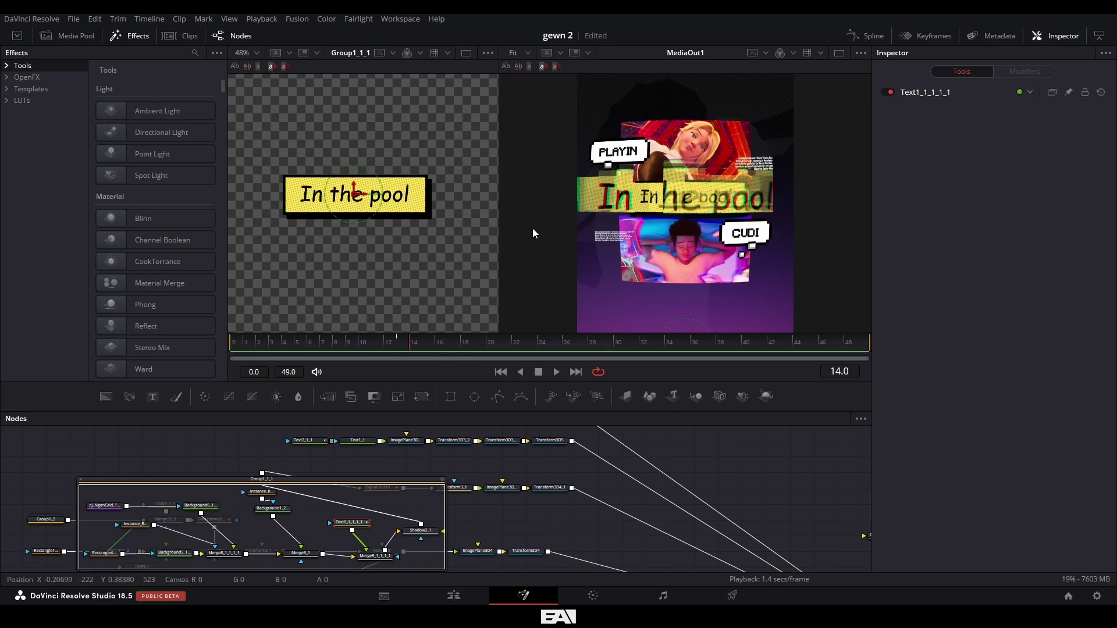
click(80, 485)
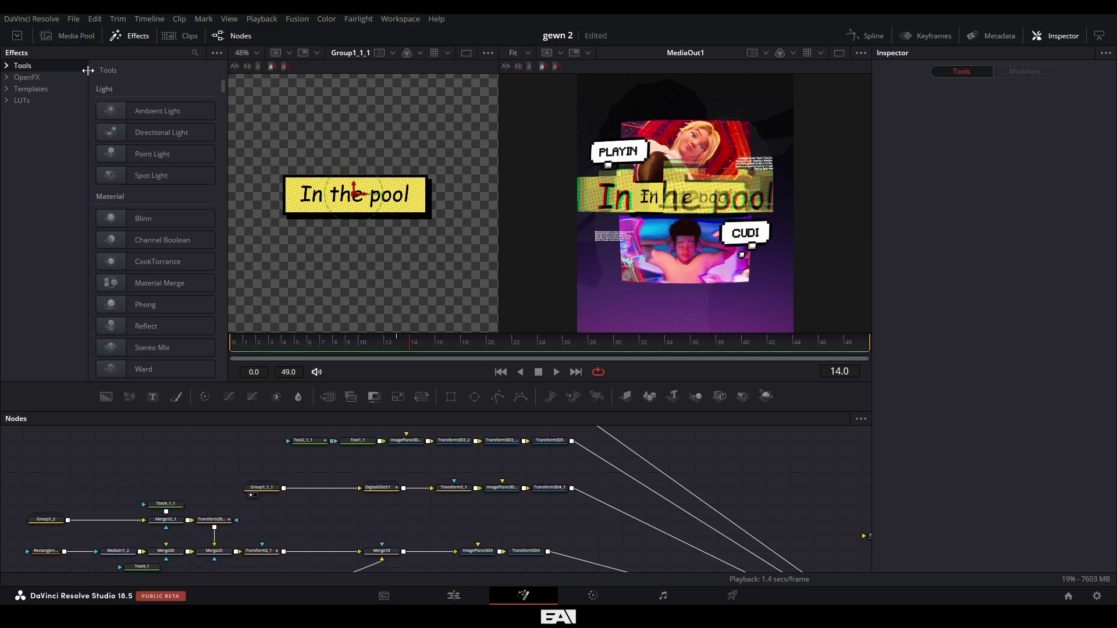
Step: Show the Templates effects containing Digital Glitch, and review DigitalGlitch1's Y Size animation up to frame 20
click(49, 90)
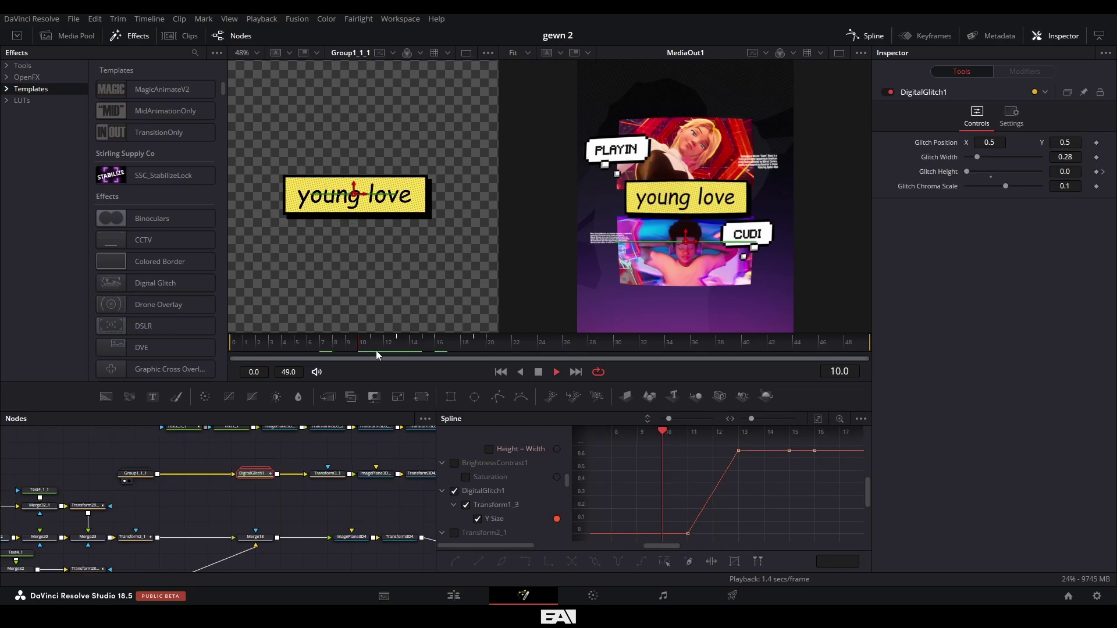
click(485, 346)
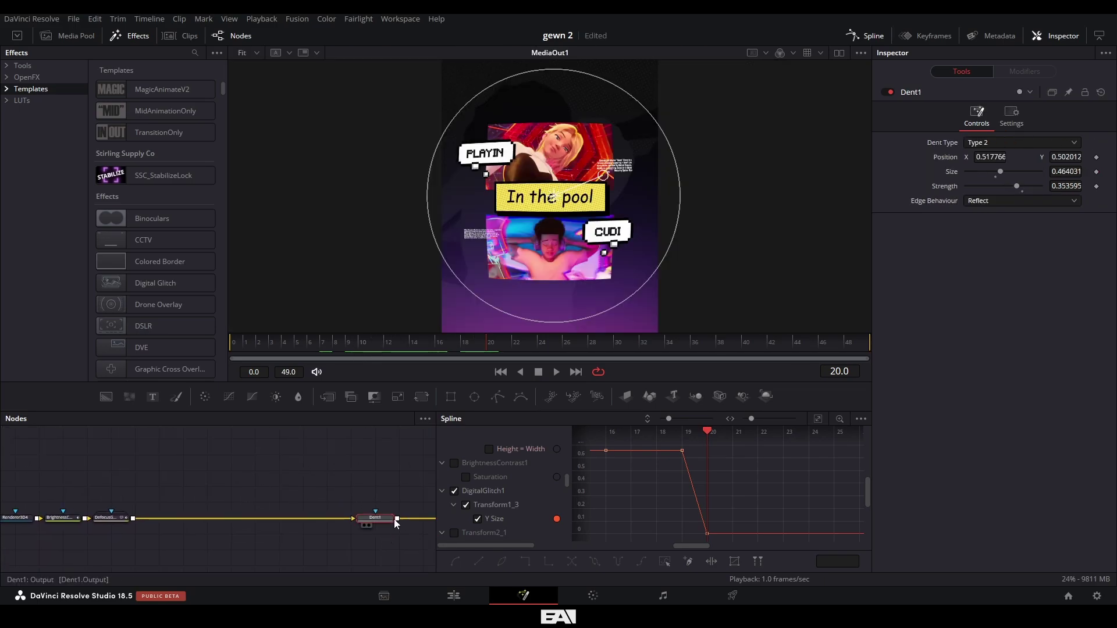
Step: Toggle the Dent1 node off and on to compare its distortion of the final output
drag(389, 482, 275, 498)
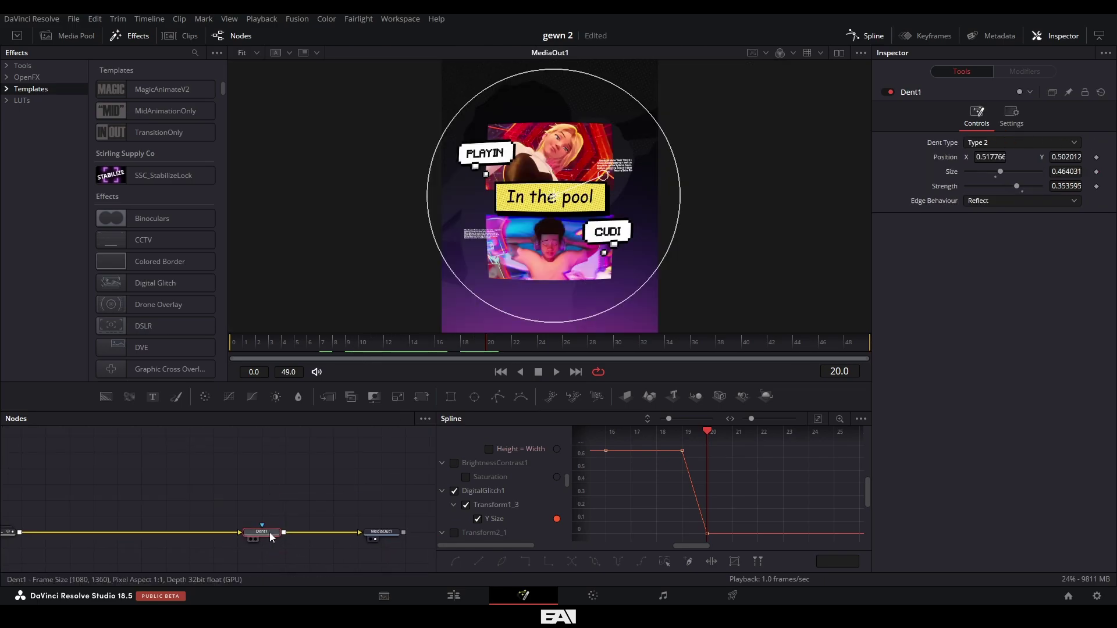
click(888, 92)
click(887, 92)
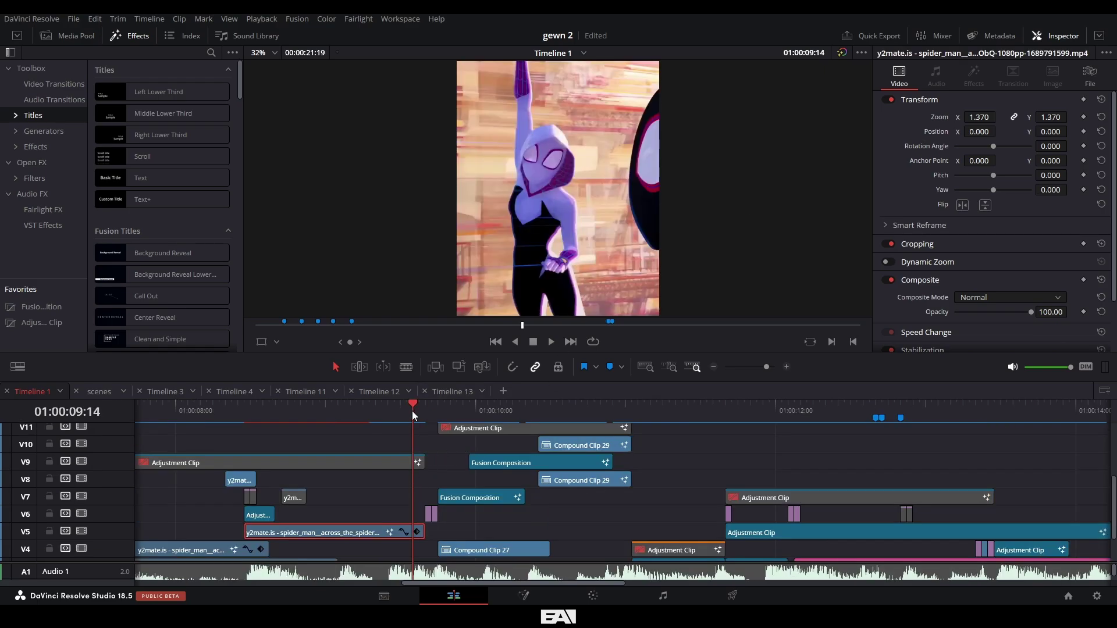
Step: Play the swinging shot from 01:00:09:18, and inspect the frame at 01:00:09:23 up close
drag(416, 403, 438, 407)
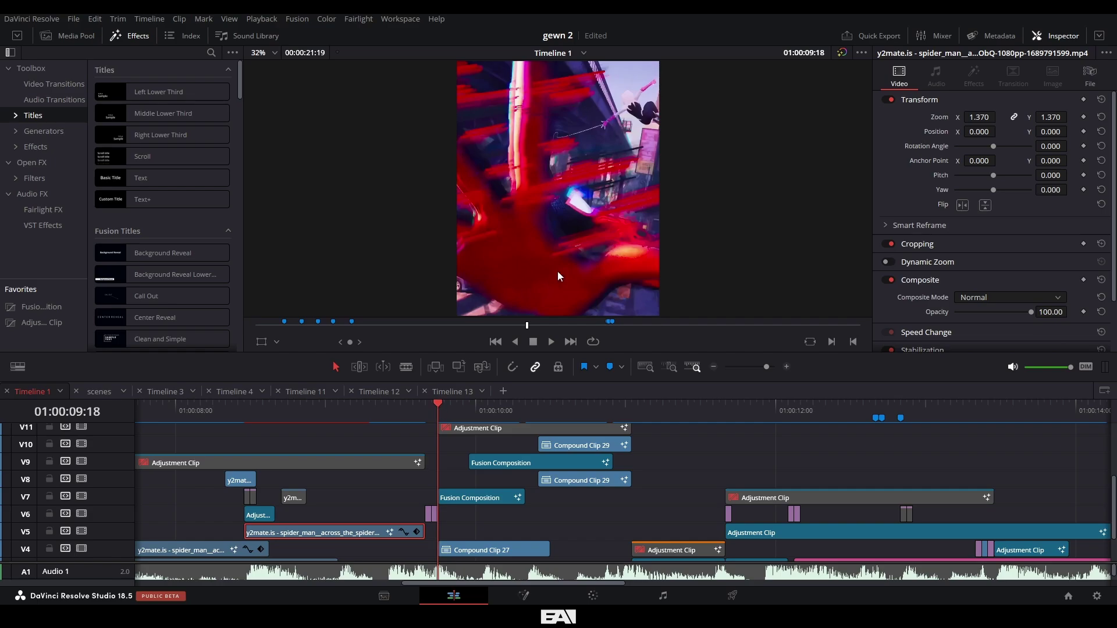
key(space)
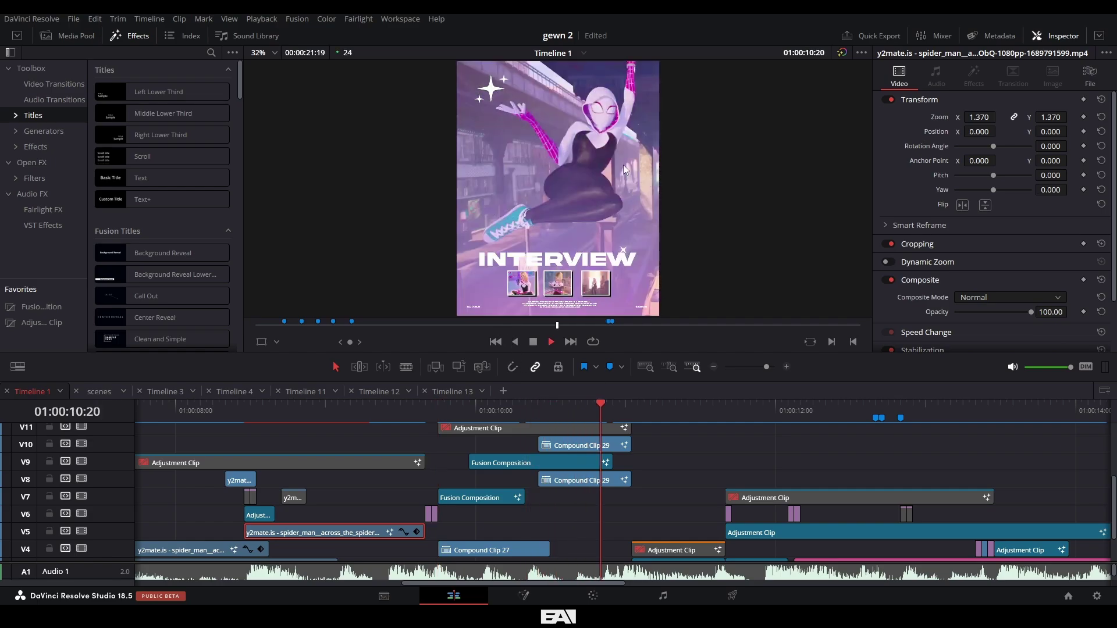
click(469, 408)
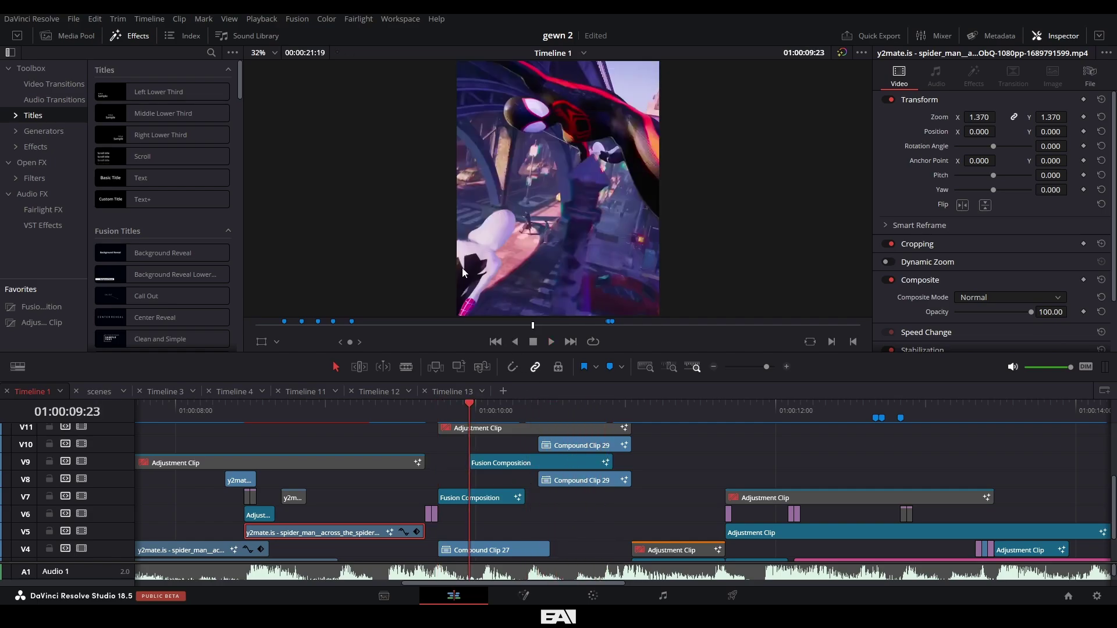
scroll(610, 163, up, 1)
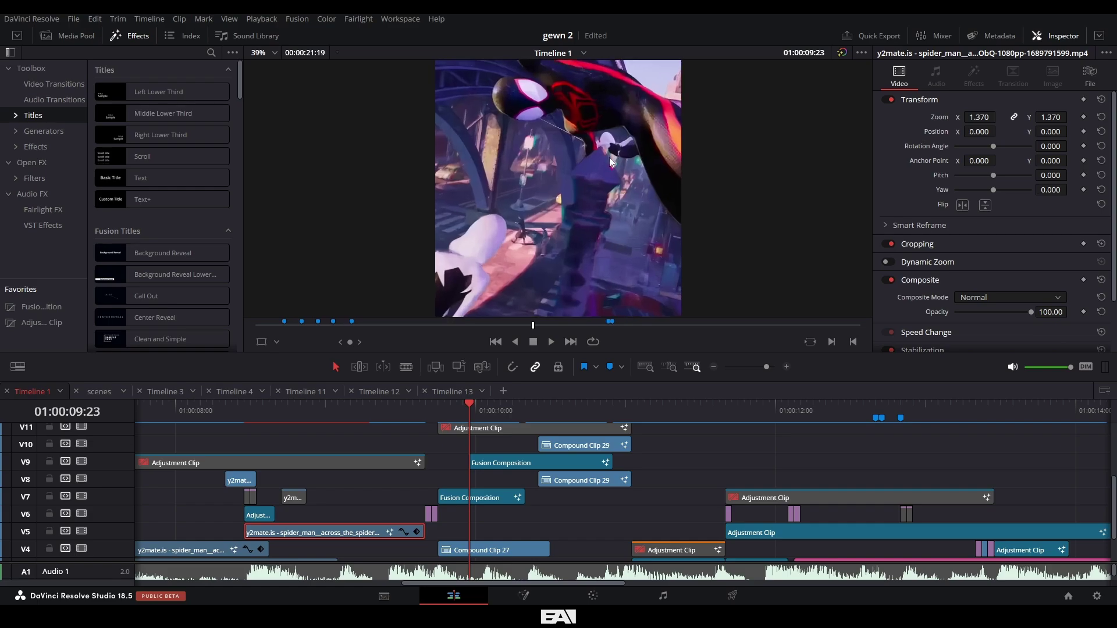
scroll(475, 275, down, 1)
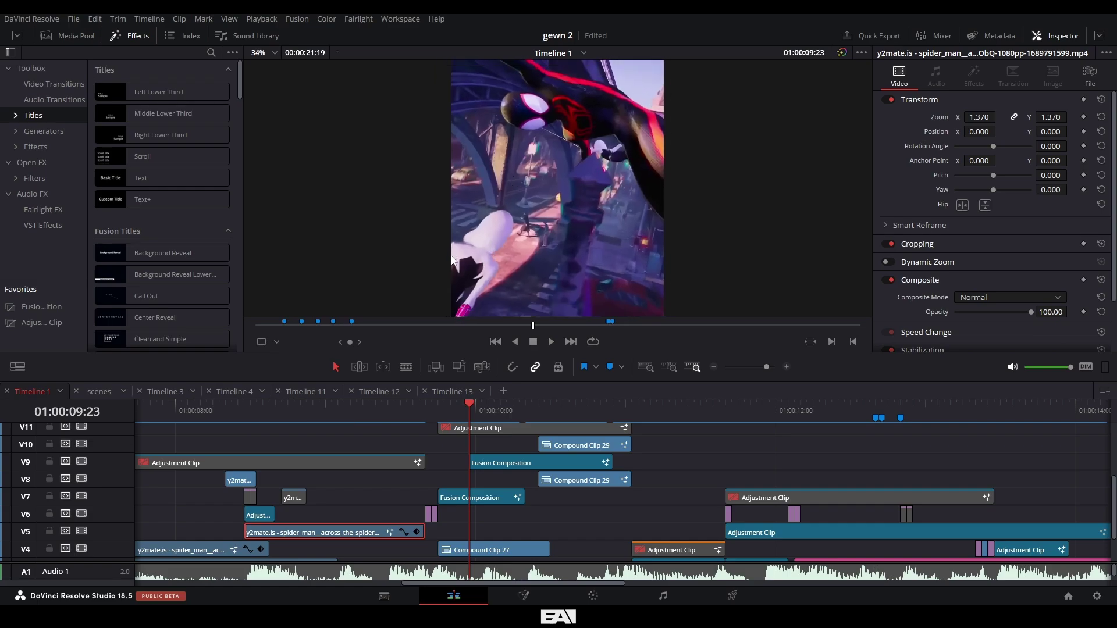
Step: Scrub the transition into the INTERVIEW shot from 01:00:10:00, and deselect Merge12 in the poster's Fusion composition
click(476, 410)
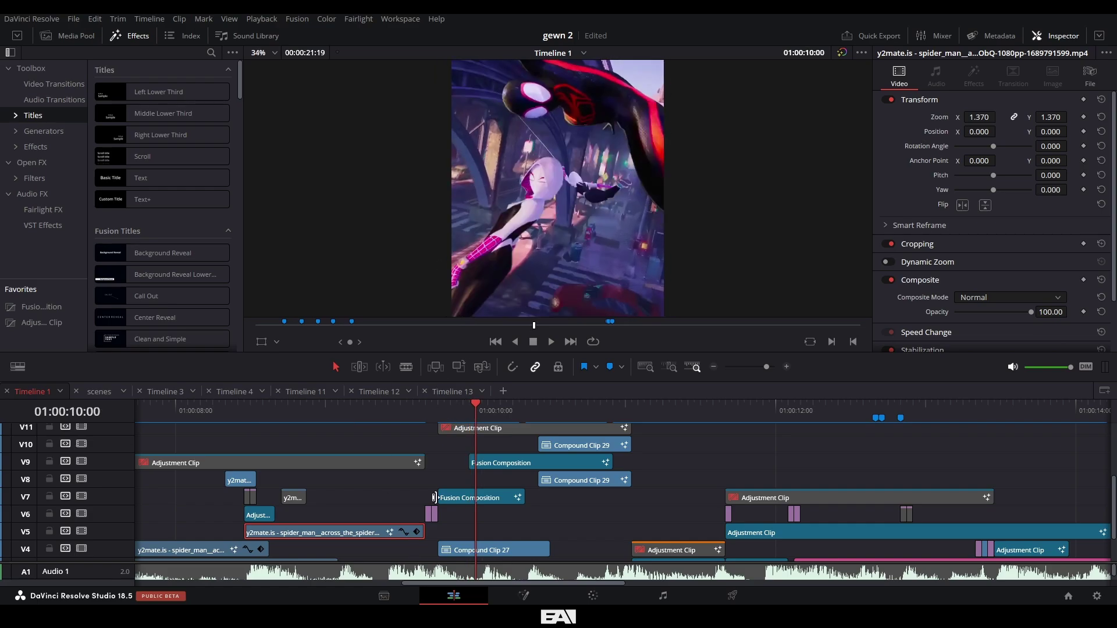
drag(475, 410, 440, 414)
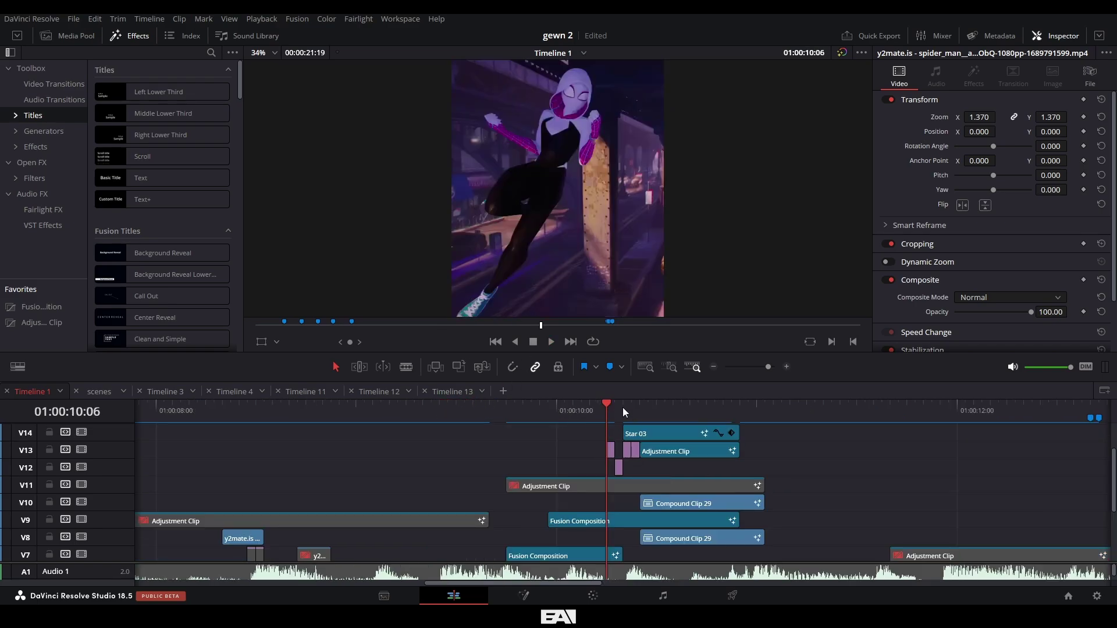
drag(622, 407, 630, 414)
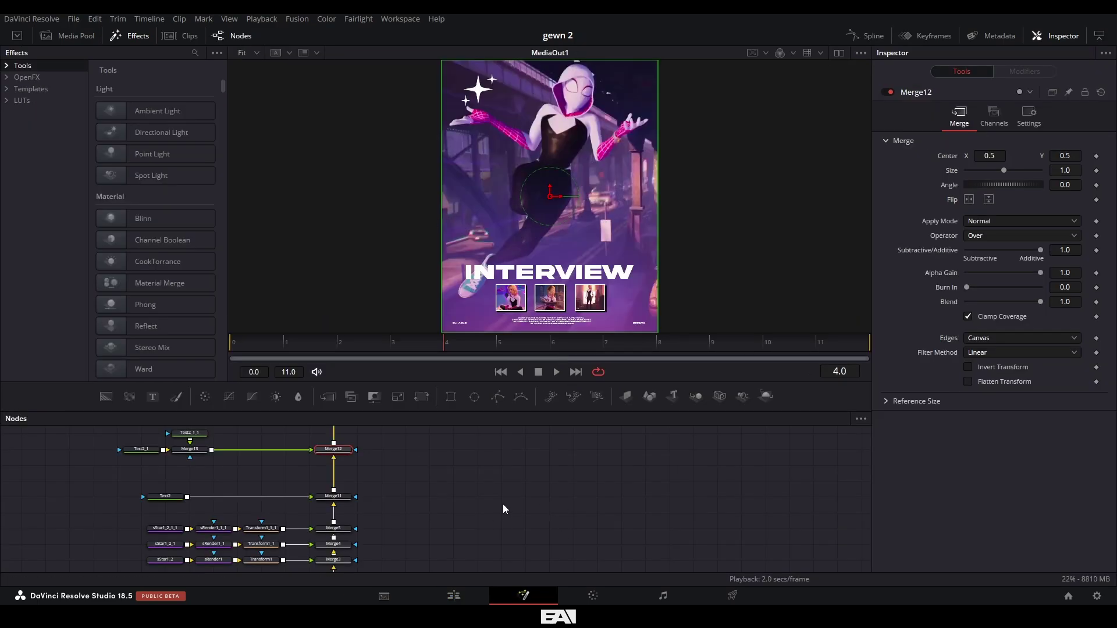
click(503, 504)
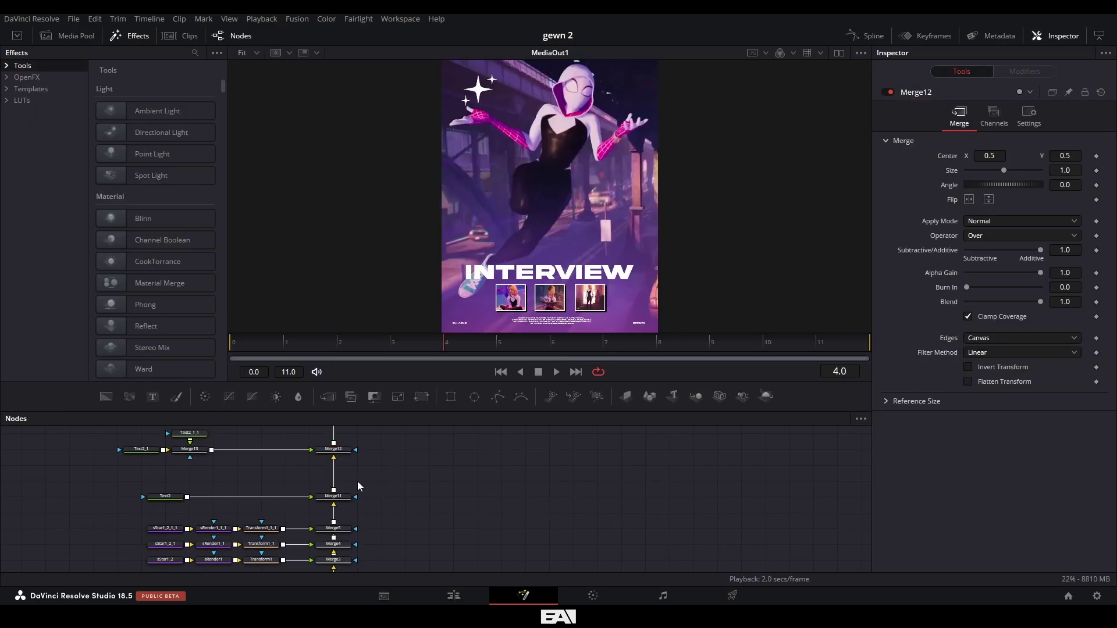
Step: Survey the INTERVIEW poster's full node tree, and examine the thumbnails, title and star graphics on the rendered poster at frame 4
drag(357, 482, 585, 519)
scroll(585, 517, up, 1)
scroll(587, 498, down, 10)
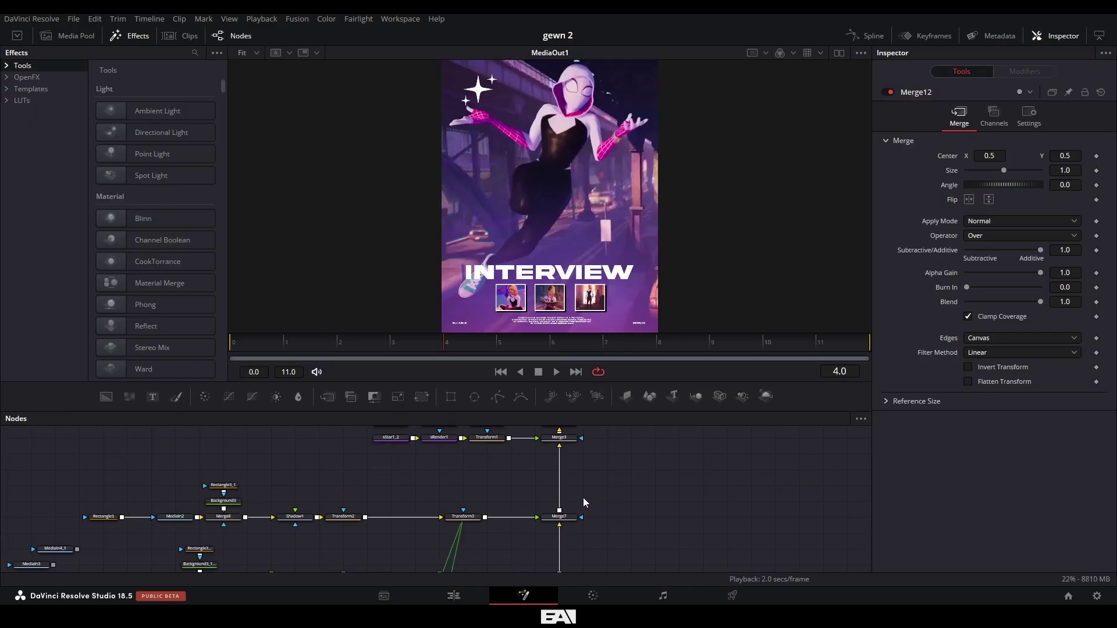
scroll(583, 502, down, 5)
scroll(583, 502, down, 2)
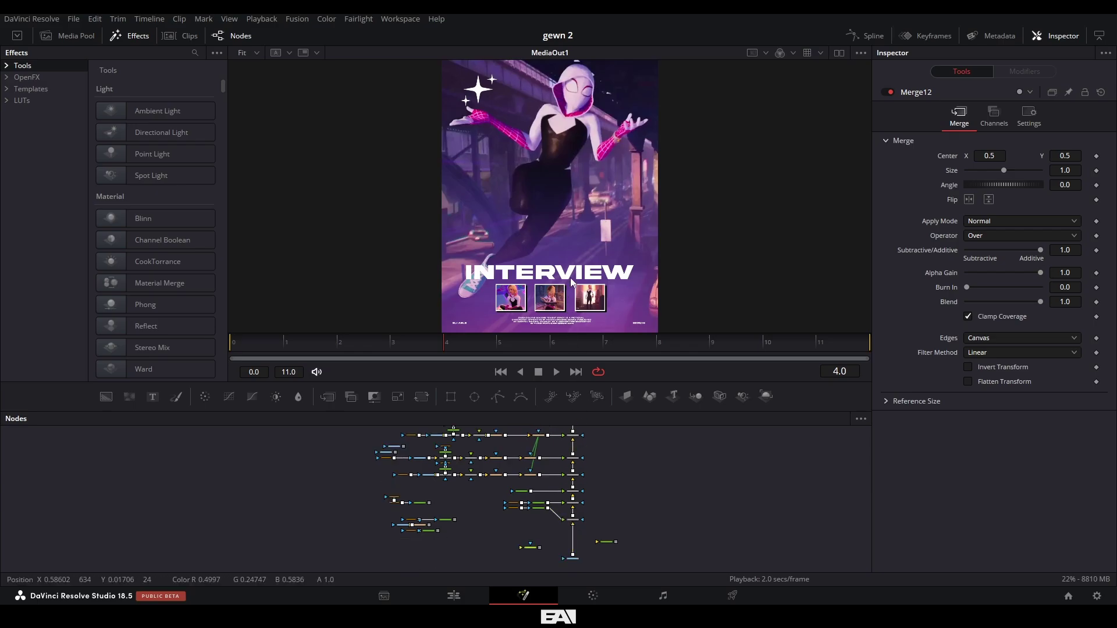
scroll(573, 277, up, 4)
scroll(574, 237, down, 4)
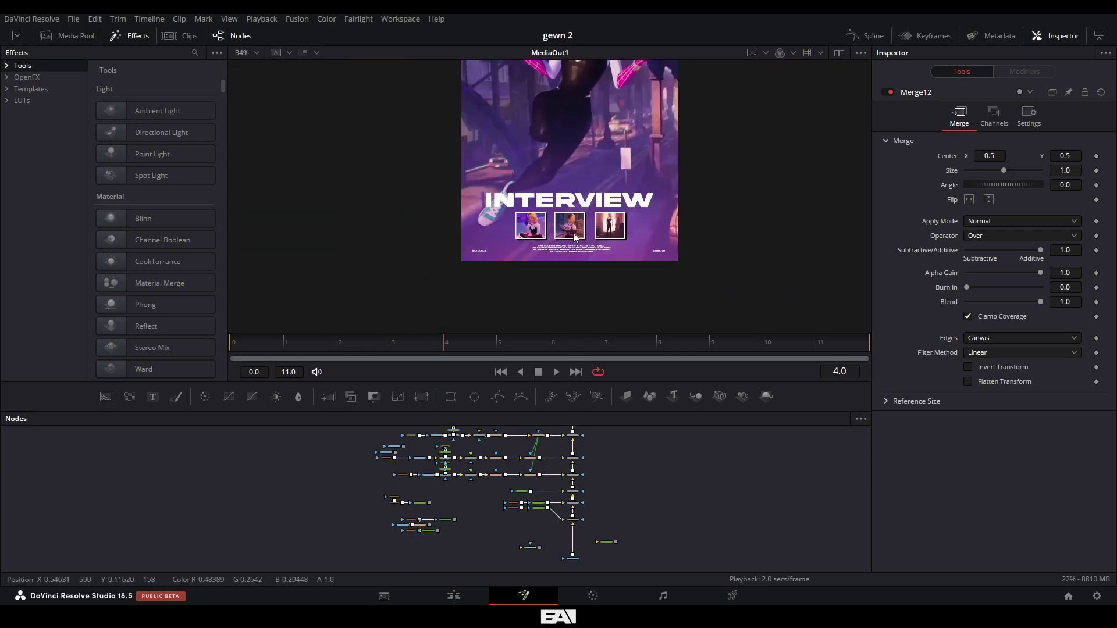
drag(573, 235, 541, 320)
drag(547, 183, 550, 208)
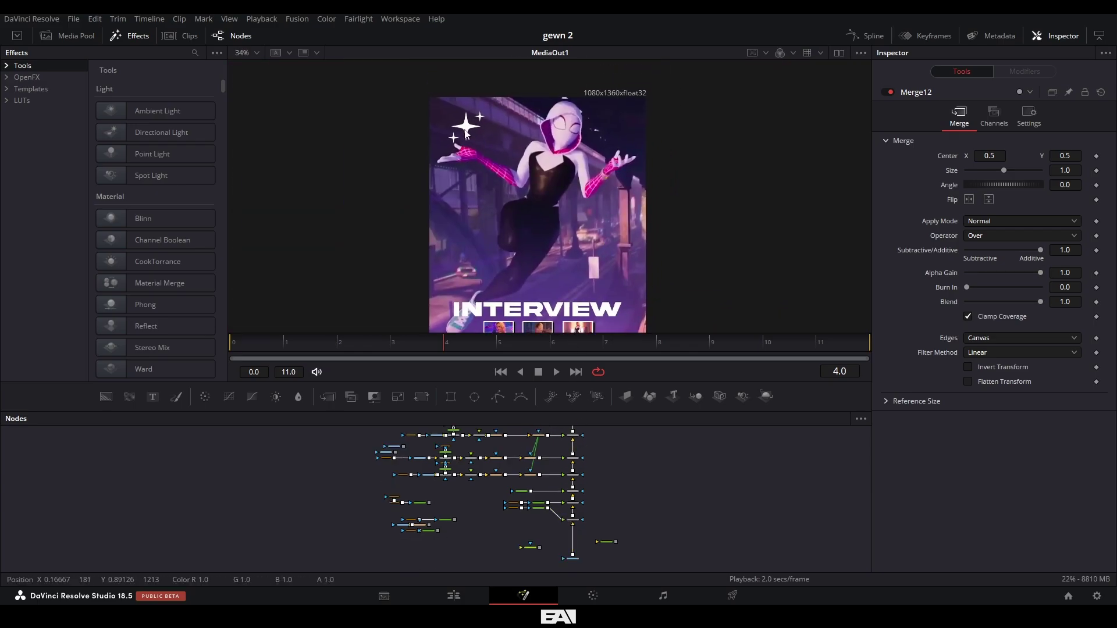
scroll(474, 135, down, 2)
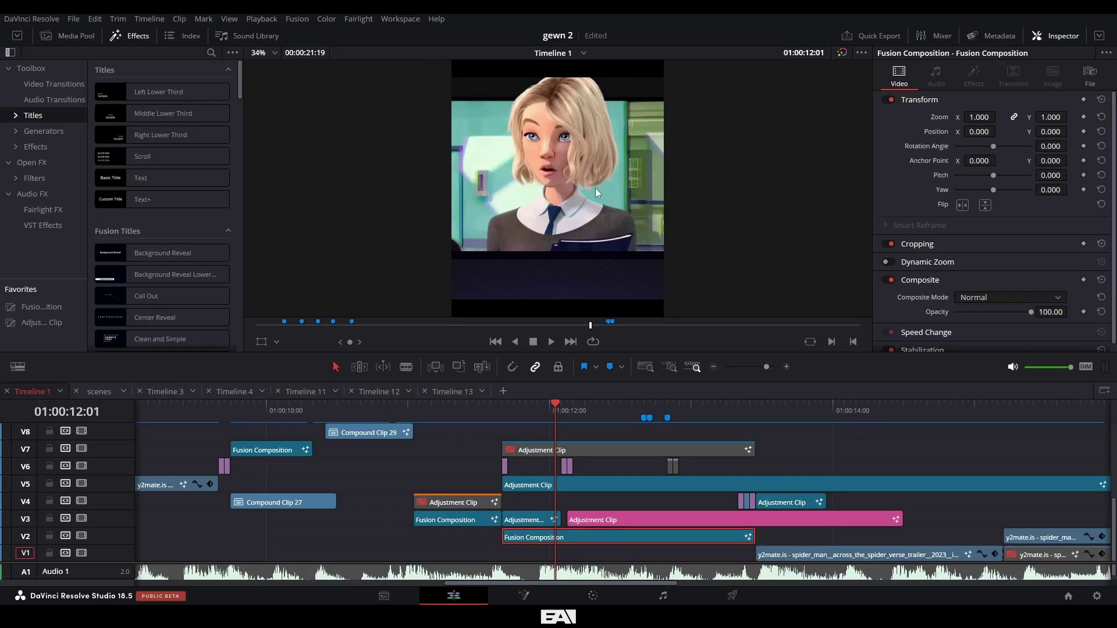
Step: Open the comic-panel composition in Fusion, and inspect the Merge6 dot pattern up close at frame 11
key(shift+5)
drag(596, 537, 699, 431)
scroll(567, 494, down, 2)
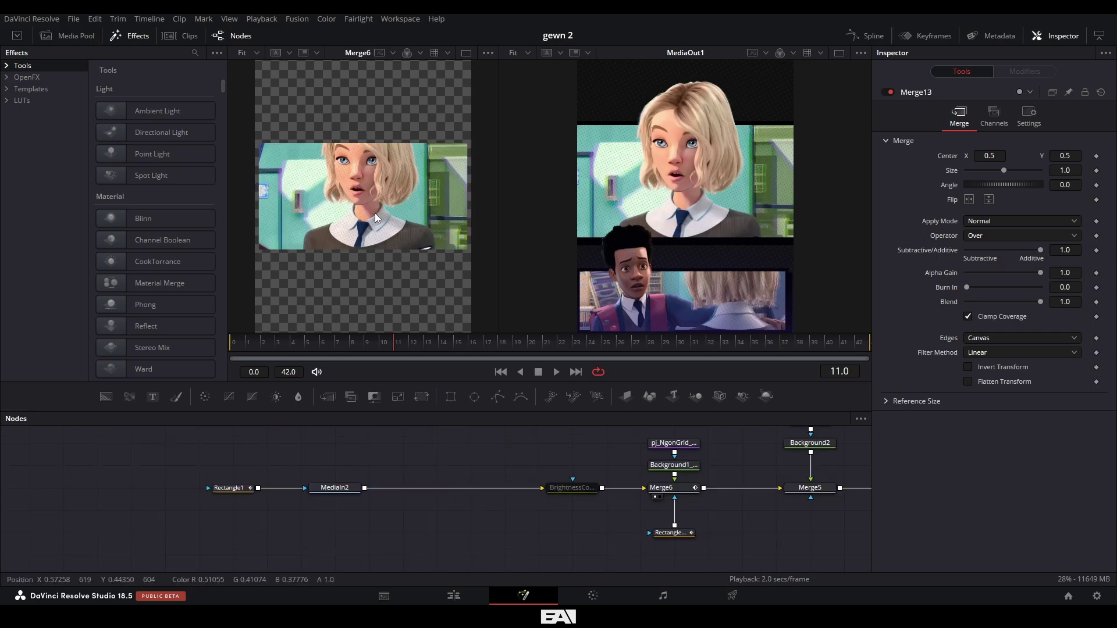
scroll(417, 211, up, 4)
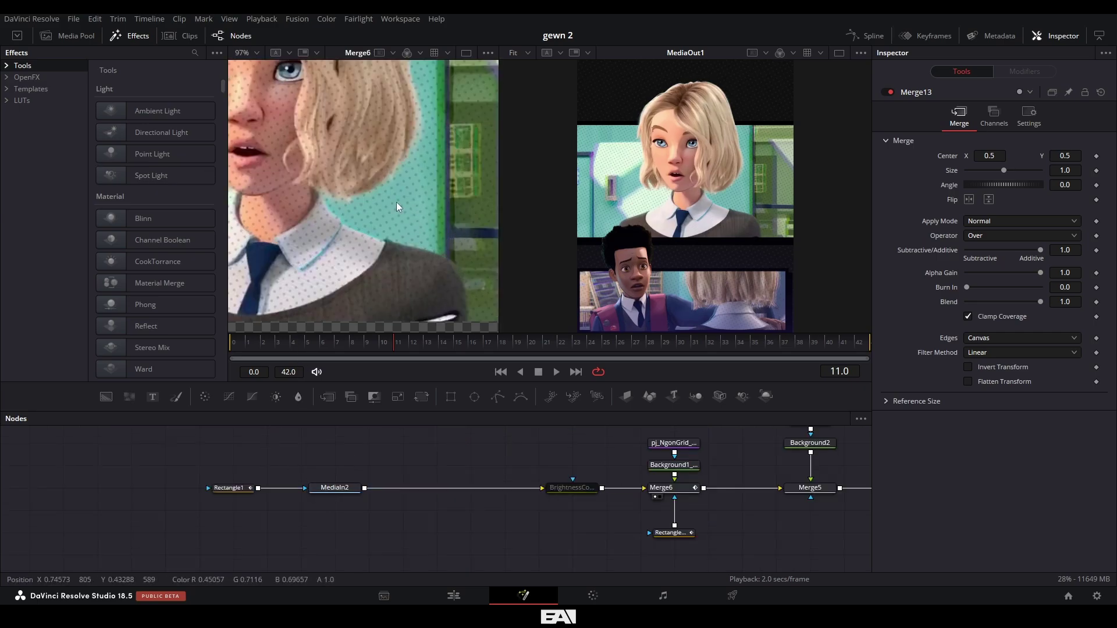
scroll(382, 216, down, 5)
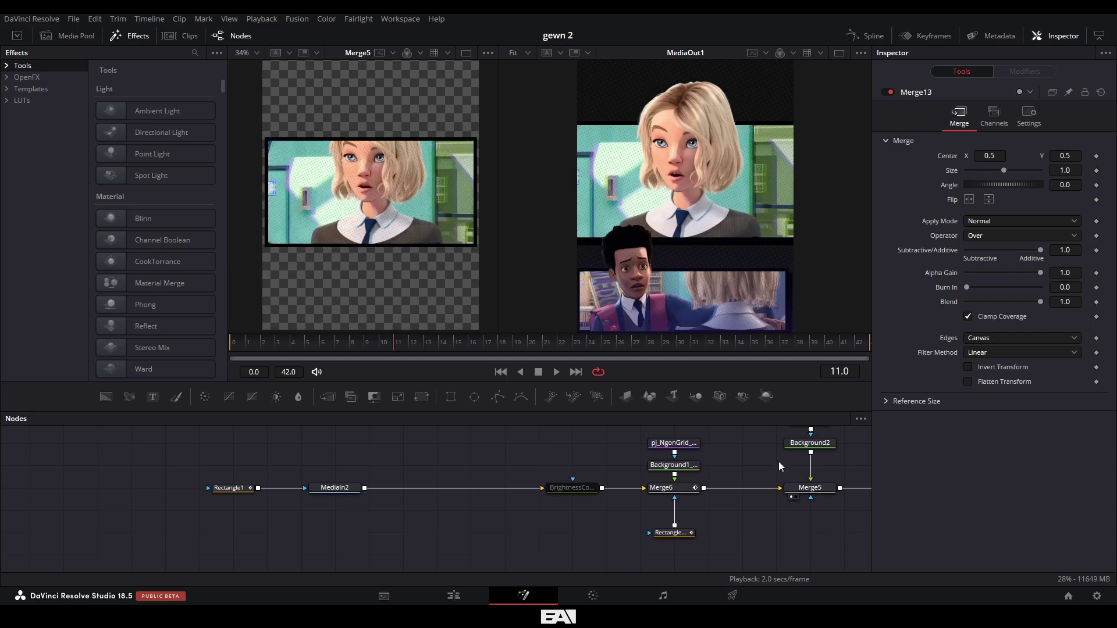
Step: Preview the blonde character's cutout and its Merge2 combination with the framed panel, and scrub the panel animation to frame 23
drag(778, 462, 534, 453)
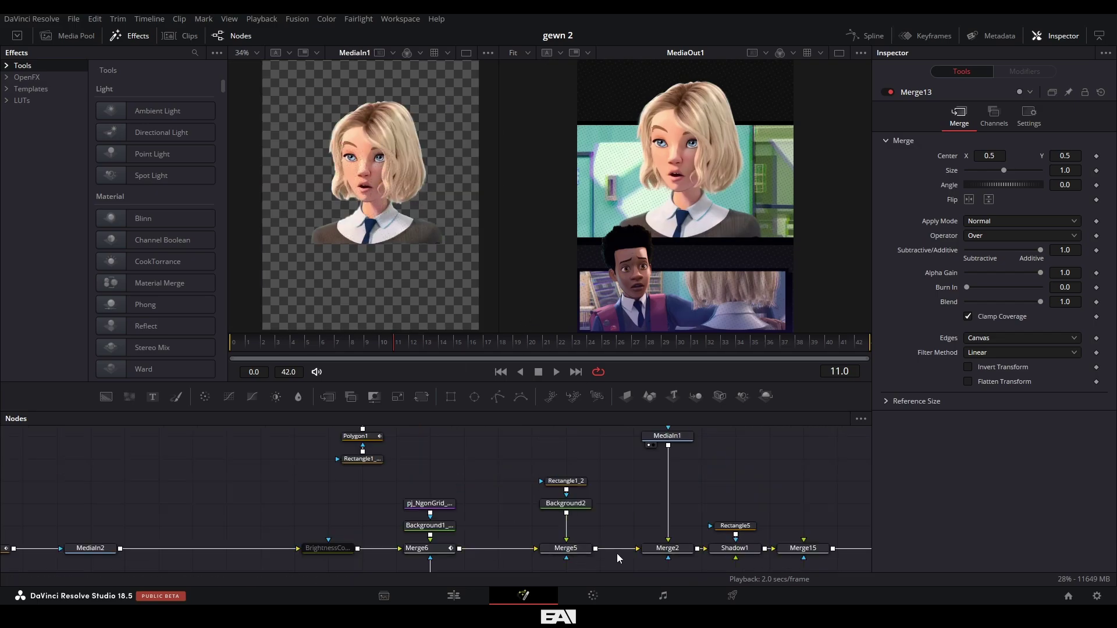
drag(668, 548, 416, 274)
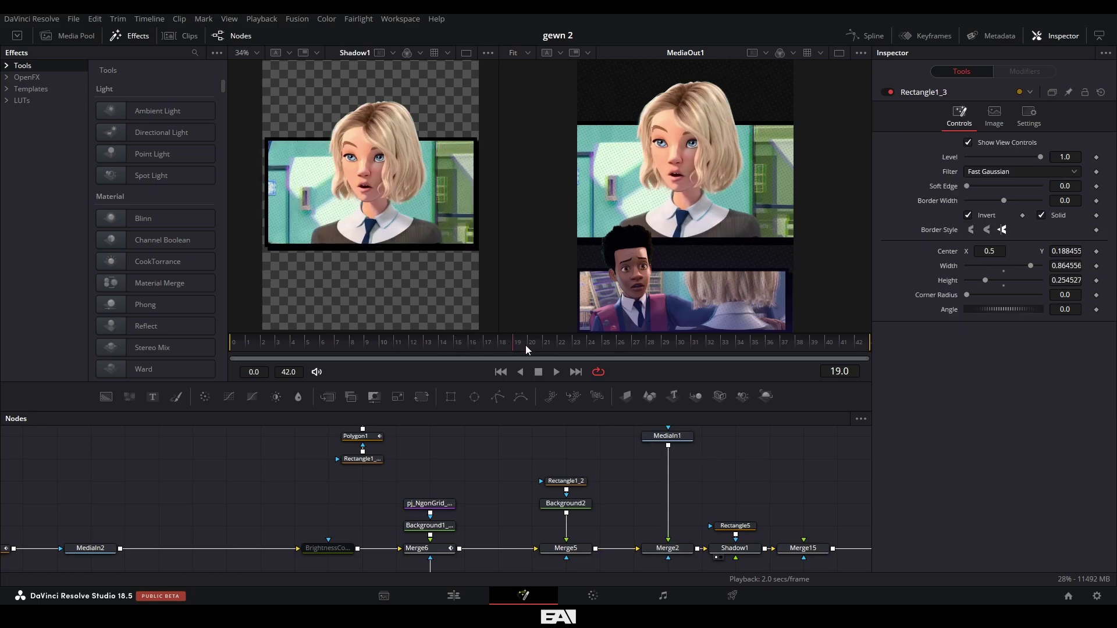
drag(529, 345, 586, 341)
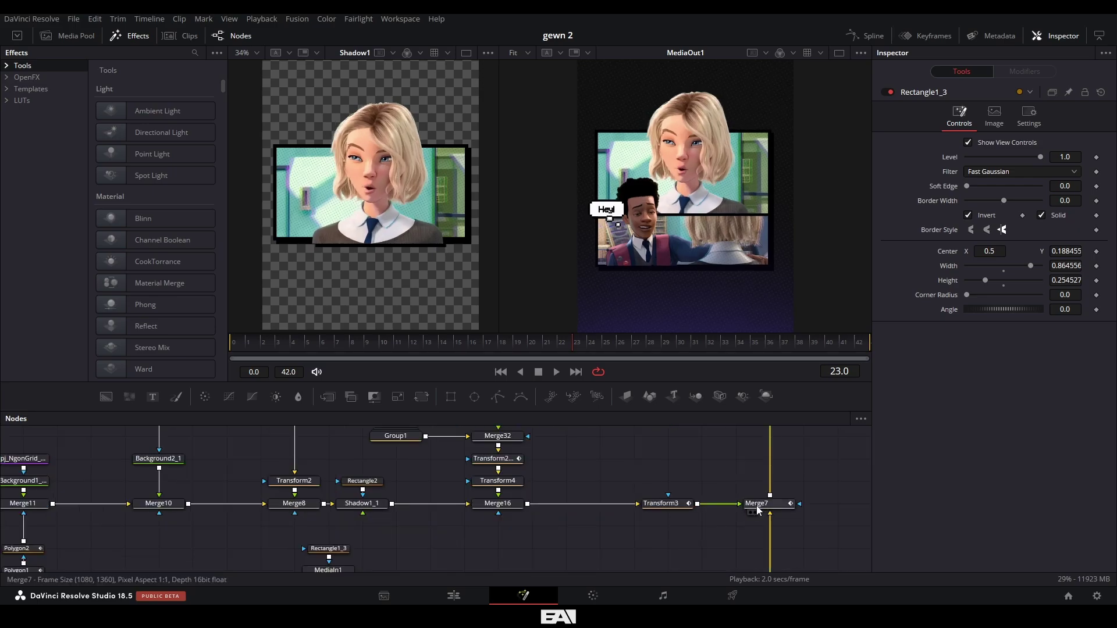
Step: Preview Merge7, the MediaIn11 cutout and Merge12 in turn, and move to frame 34 to show the third panel
drag(758, 510, 428, 243)
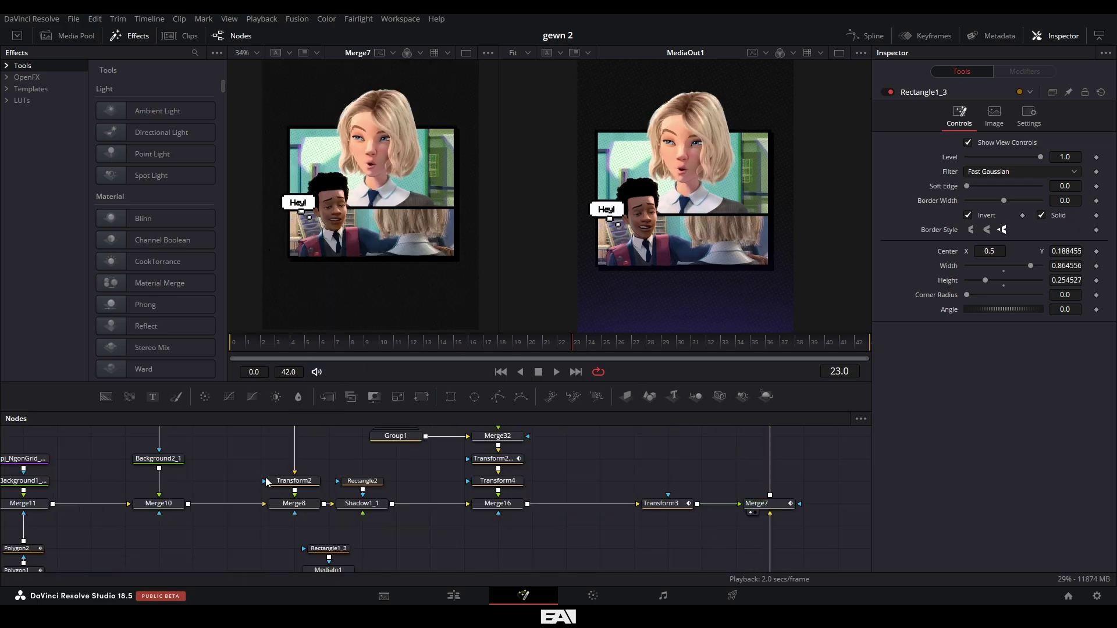
scroll(263, 476, up, 3)
drag(294, 495, 427, 254)
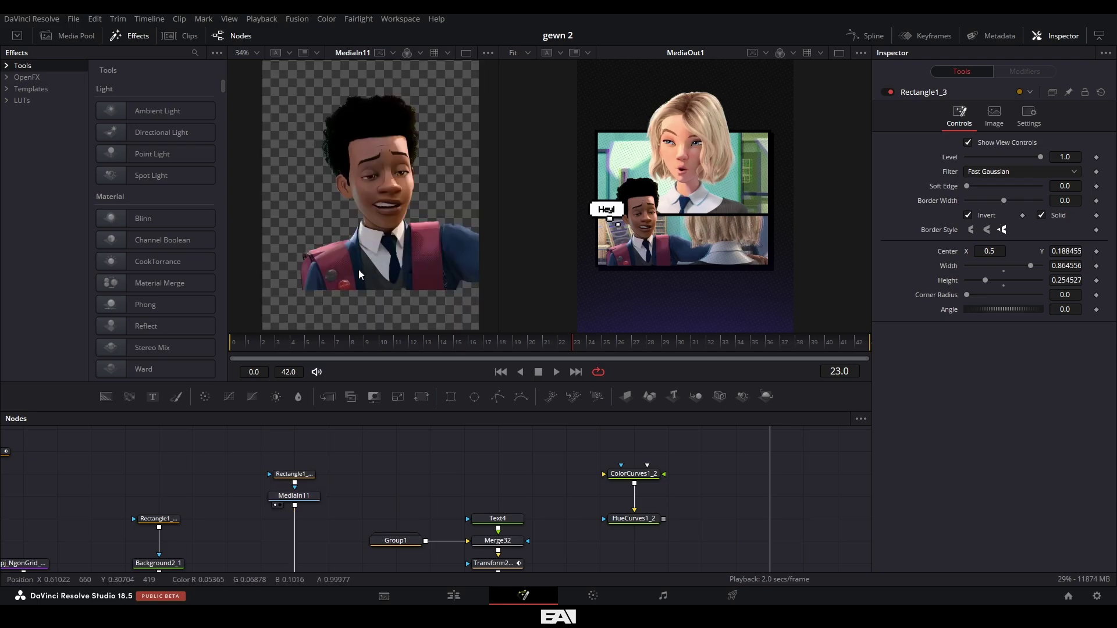
scroll(386, 454, up, 3)
drag(758, 476, 321, 252)
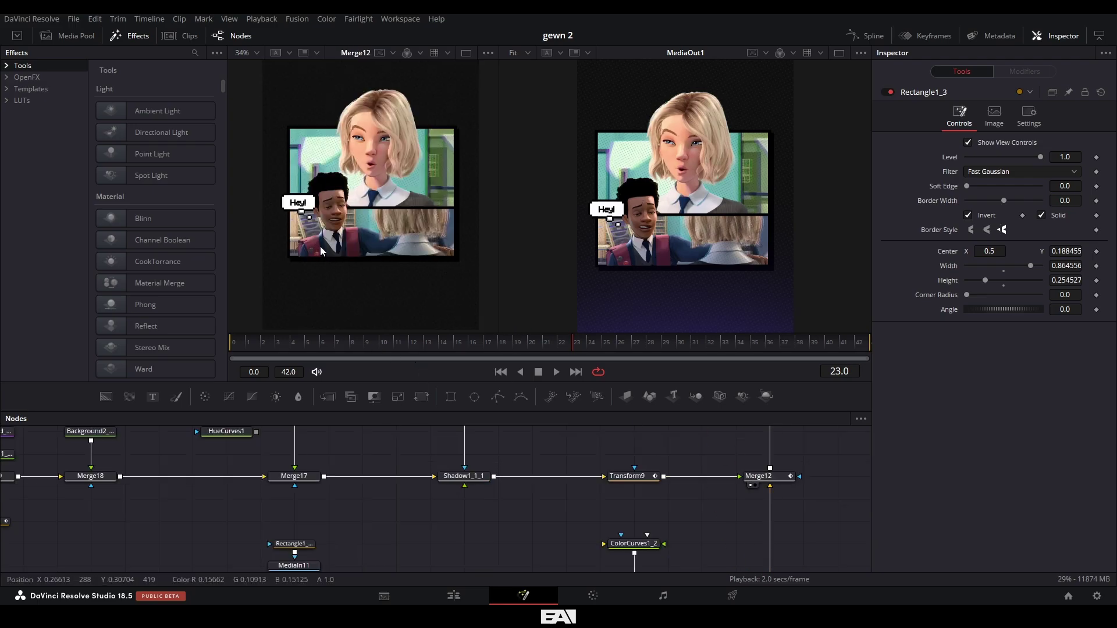
click(732, 342)
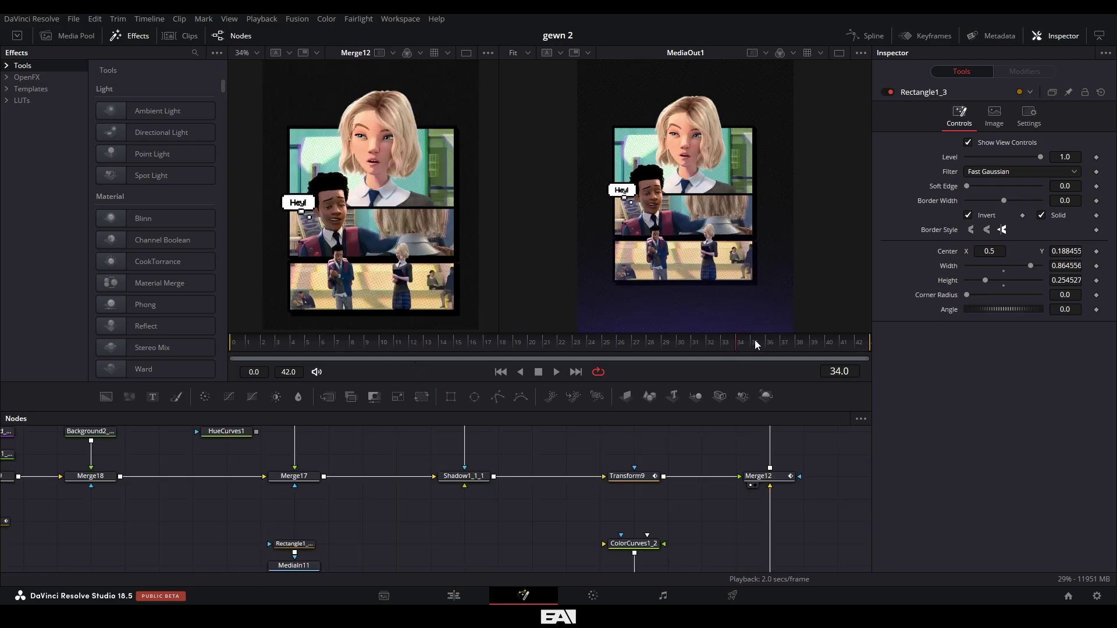
Step: Locate the Transform7 to Transform12 chain, select Transform7, and play the panel layout's animation
scroll(685, 511, down, 8)
drag(678, 501, 518, 486)
scroll(518, 485, up, 8)
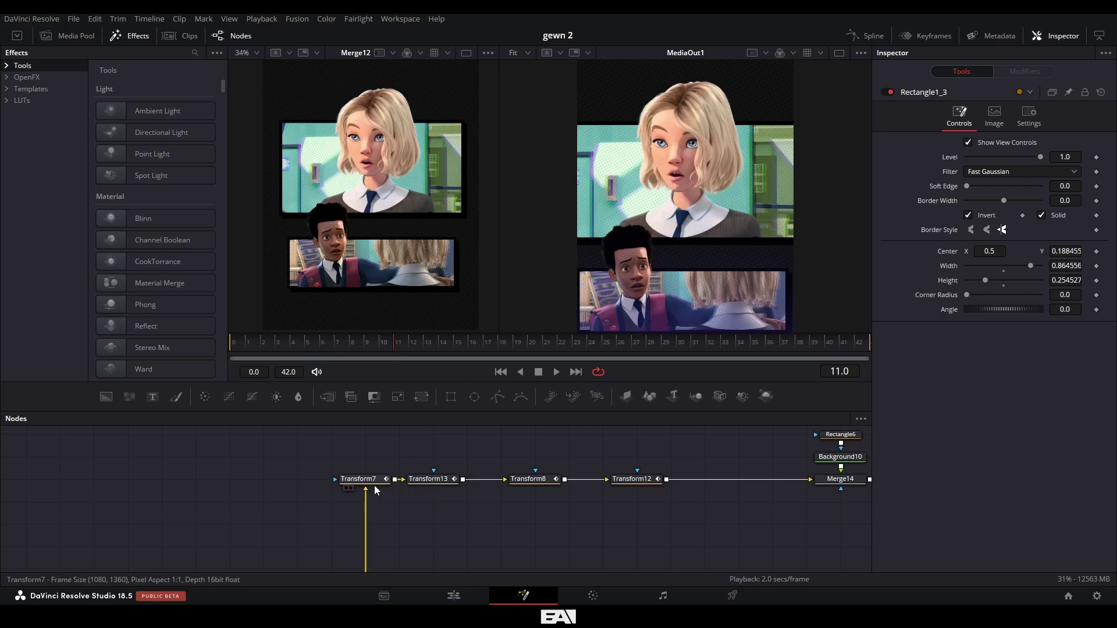
click(372, 482)
click(329, 344)
click(580, 438)
key(space)
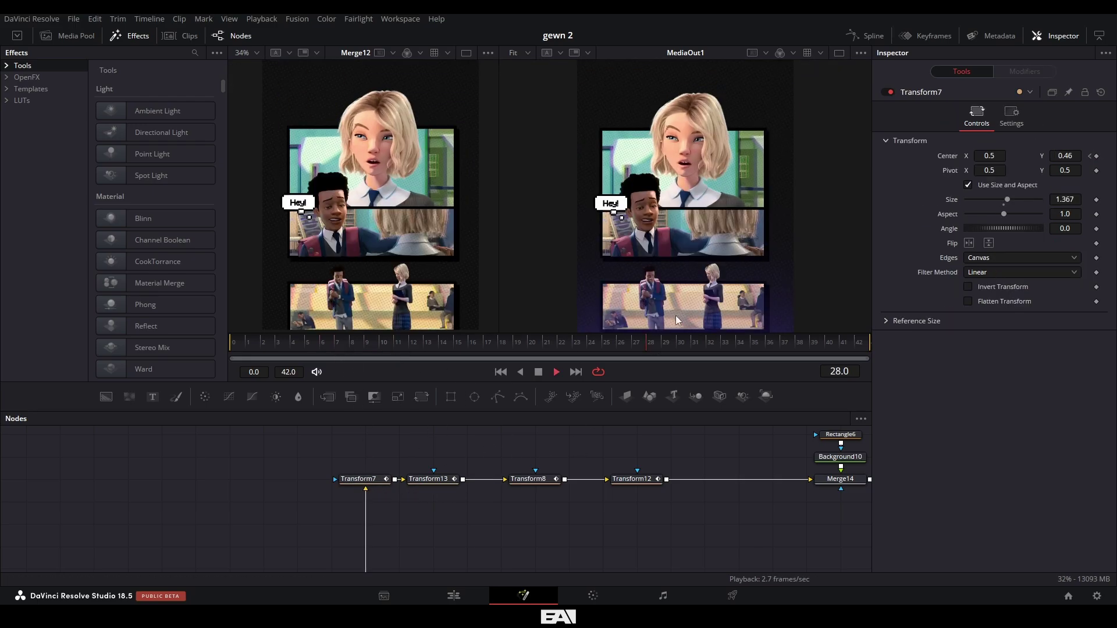
key(space)
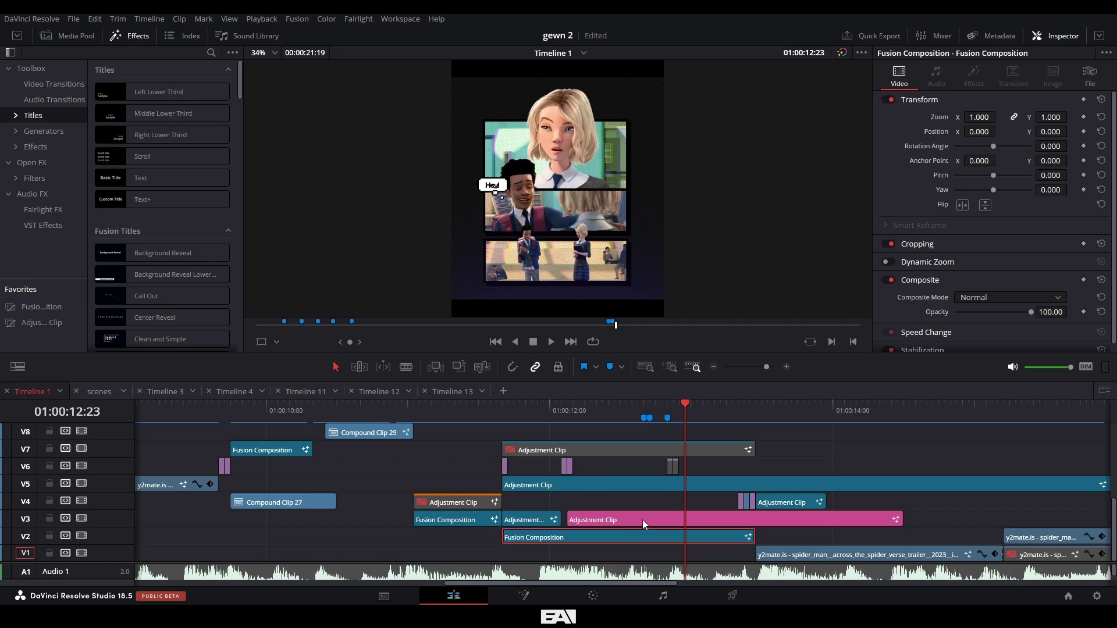
Step: Select the pink V3 and long V5 adjustment clips, and check the transition frames at 01:00:11:16 and 01:00:13:08
click(642, 519)
click(567, 480)
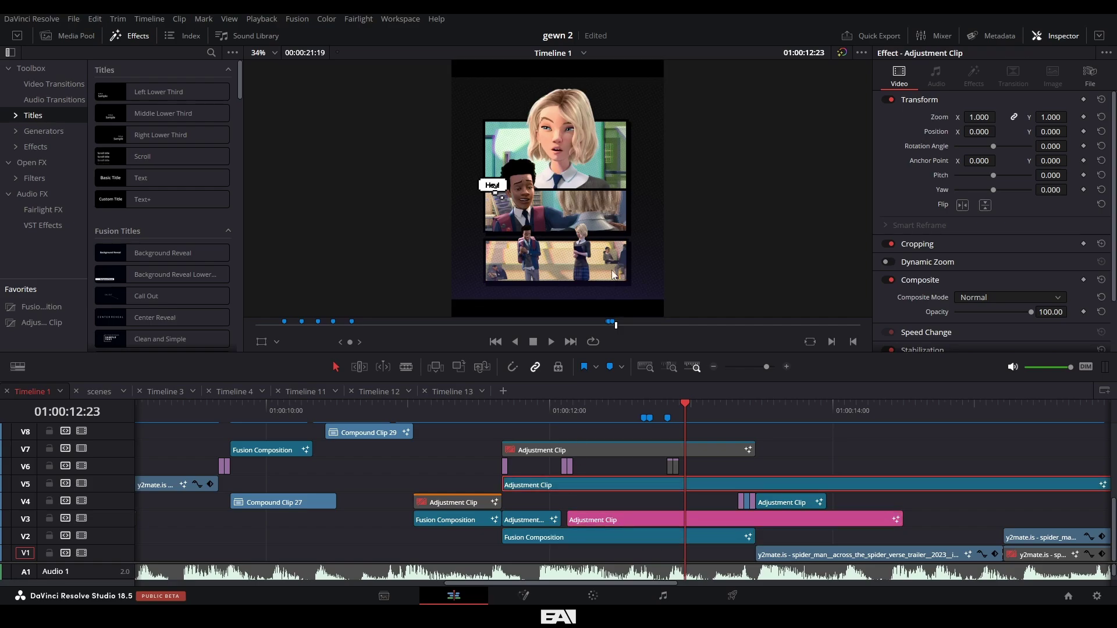
click(504, 423)
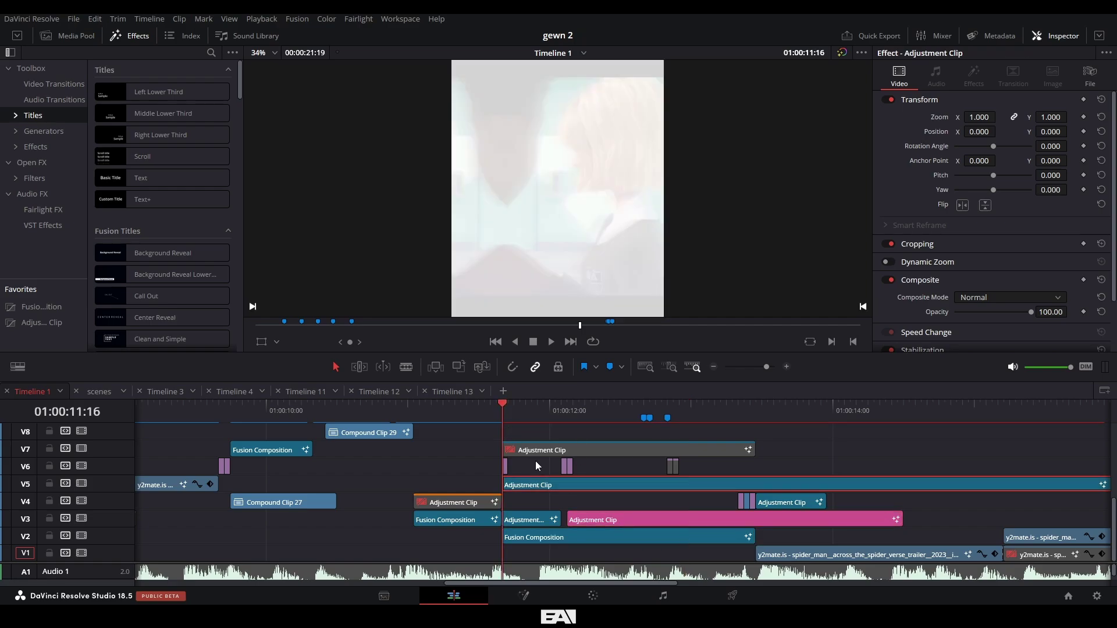
click(560, 417)
click(739, 418)
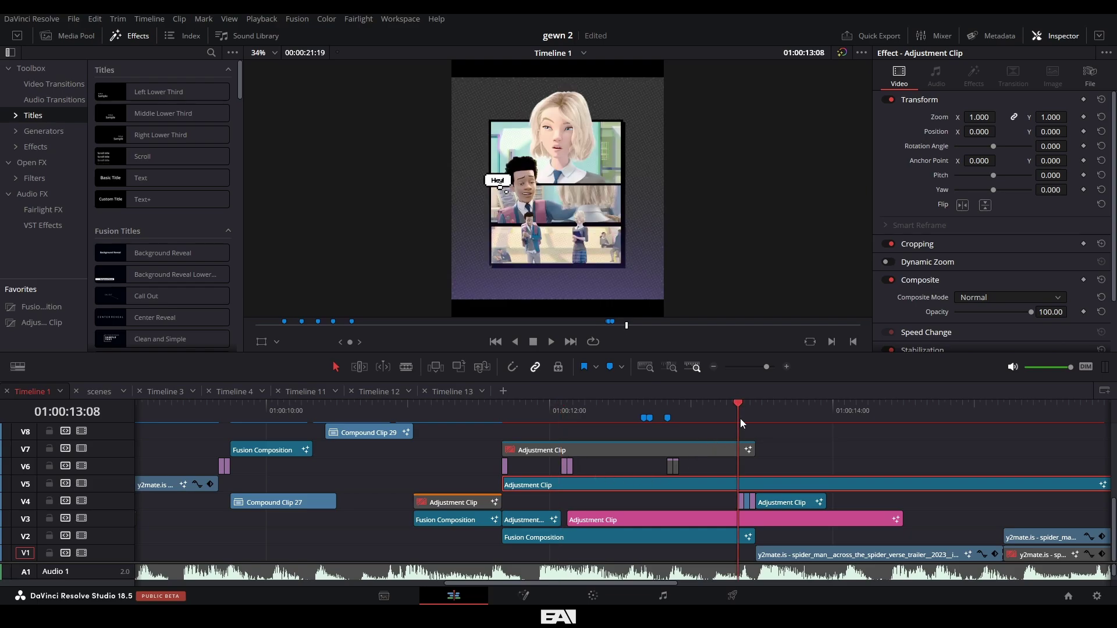
Step: Play the closing shots from 01:00:14:00 and stop at 01:00:17:08
click(839, 455)
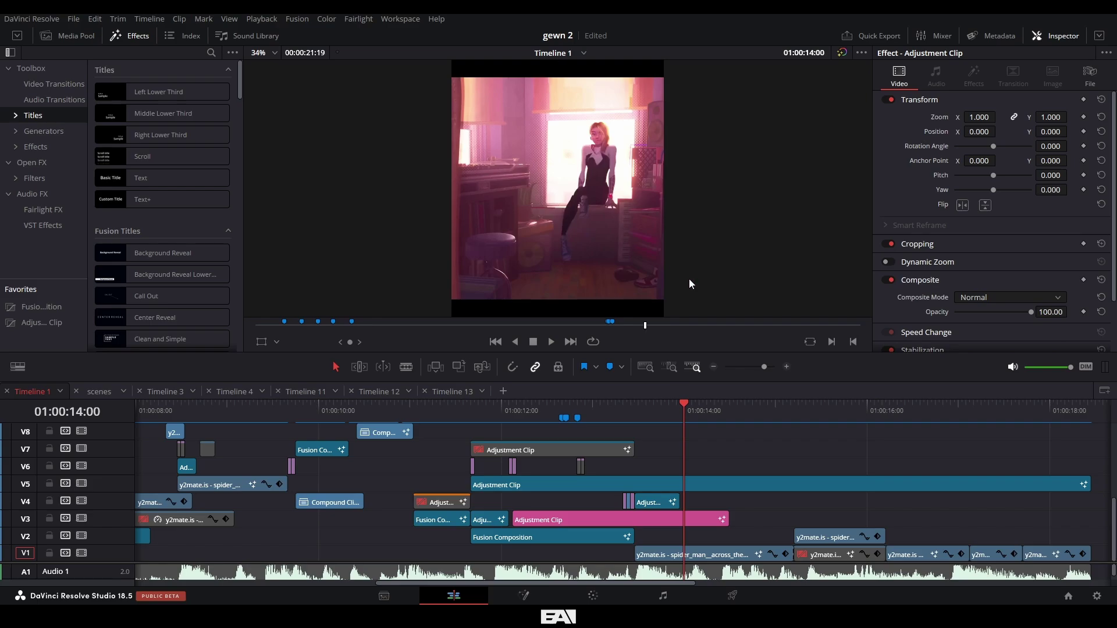
key(space)
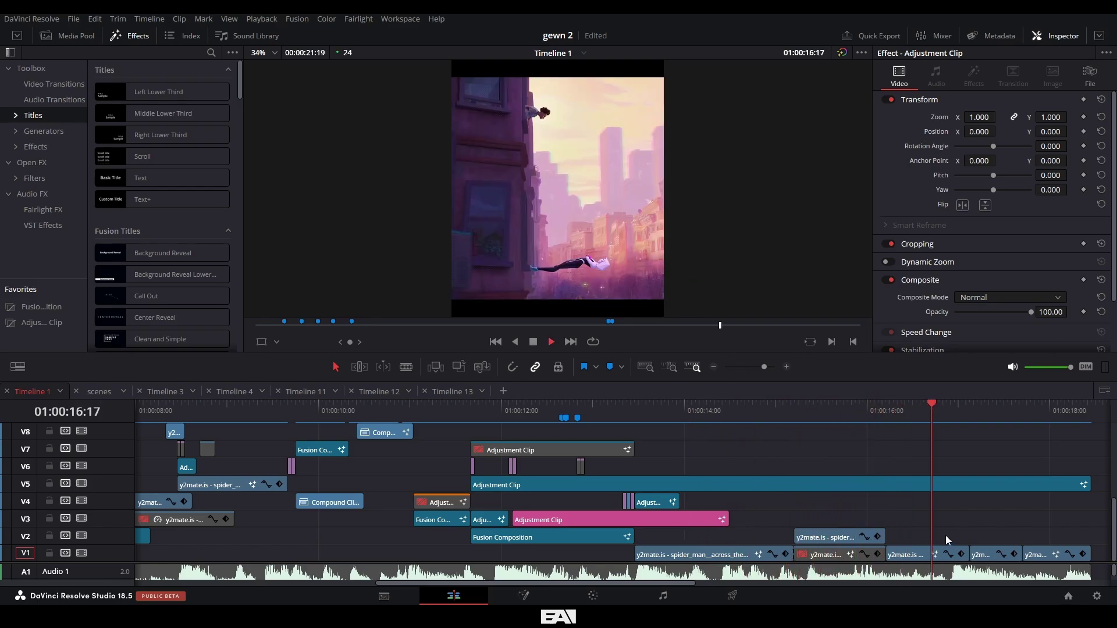
key(space)
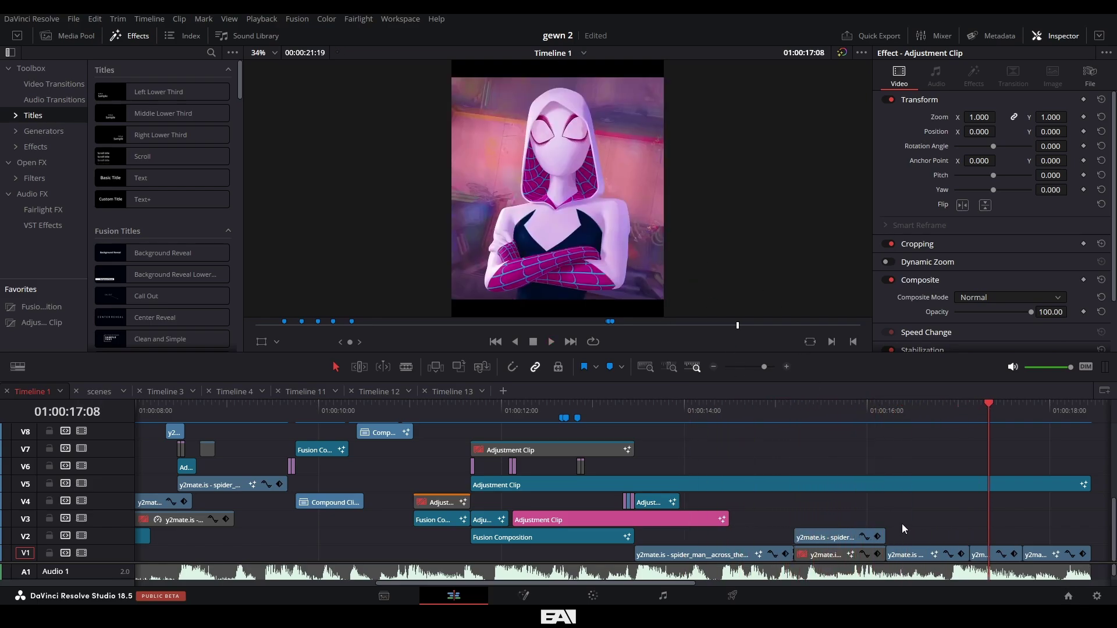